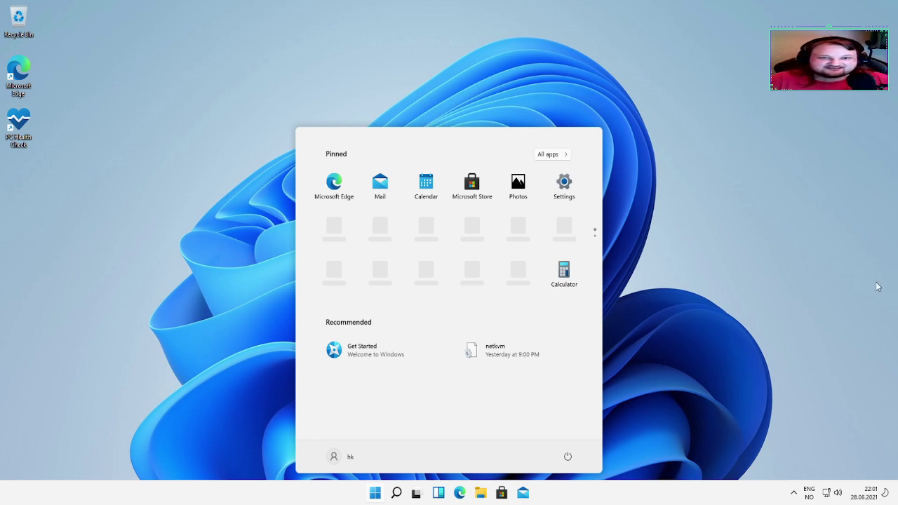
pyautogui.click(726, 132)
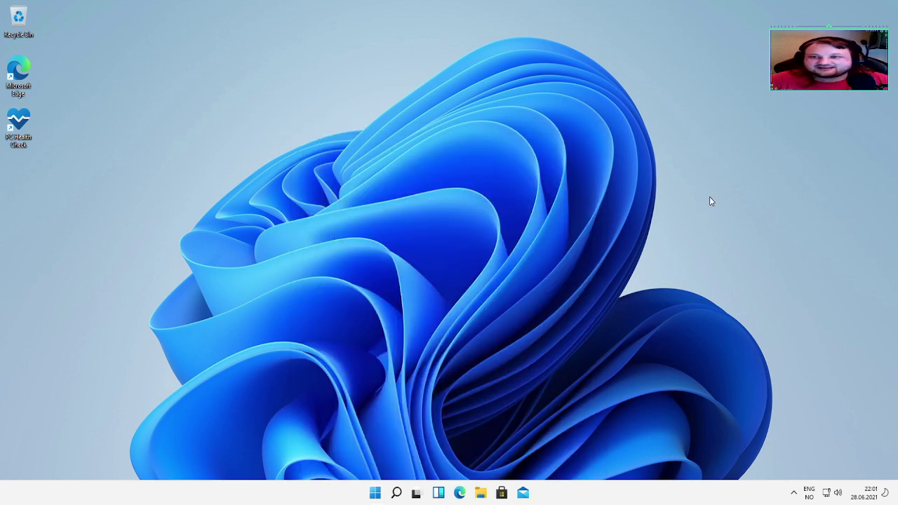
pyautogui.click(375, 492)
pyautogui.click(375, 492)
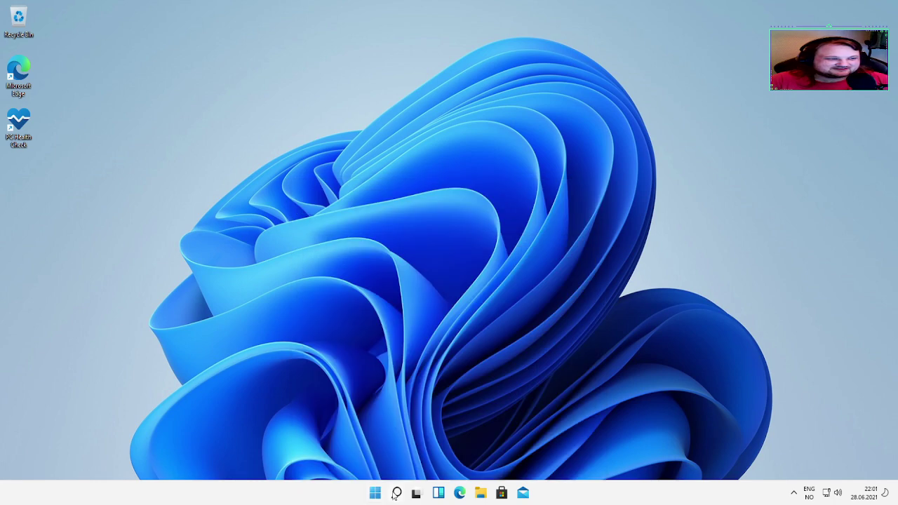
pyautogui.click(395, 493)
pyautogui.click(395, 493)
# Step: Search from the Start menu for "dsddsfdsfs", clear the search text and close the search
pyautogui.click(375, 492)
pyautogui.write('dsc')
pyautogui.write('dsfdsfs')
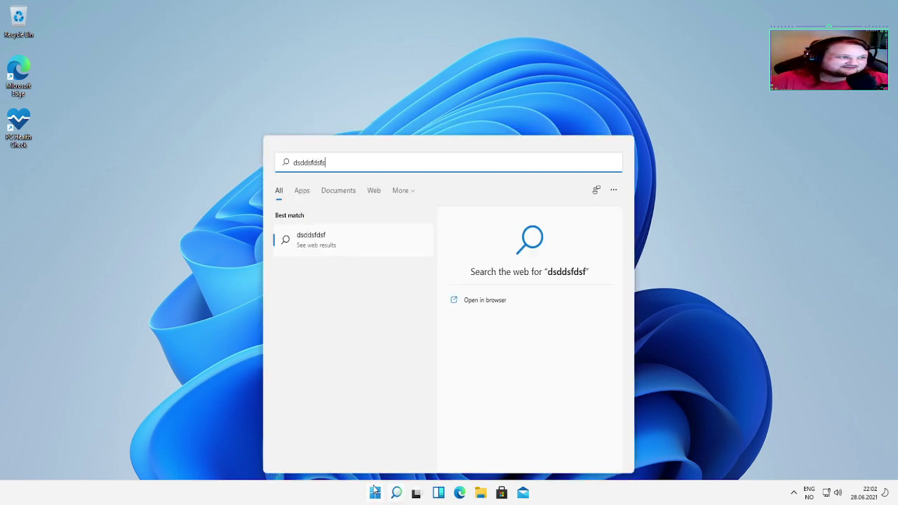
pyautogui.press('BackSpace')
pyautogui.press('BackSpace')
pyautogui.press('BackSpace')
pyautogui.press('BackSpace')
pyautogui.press('BackSpace')
pyautogui.press('BackSpace')
pyautogui.press('BackSpace')
pyautogui.press('BackSpace')
pyautogui.press('BackSpace')
pyautogui.press('BackSpace')
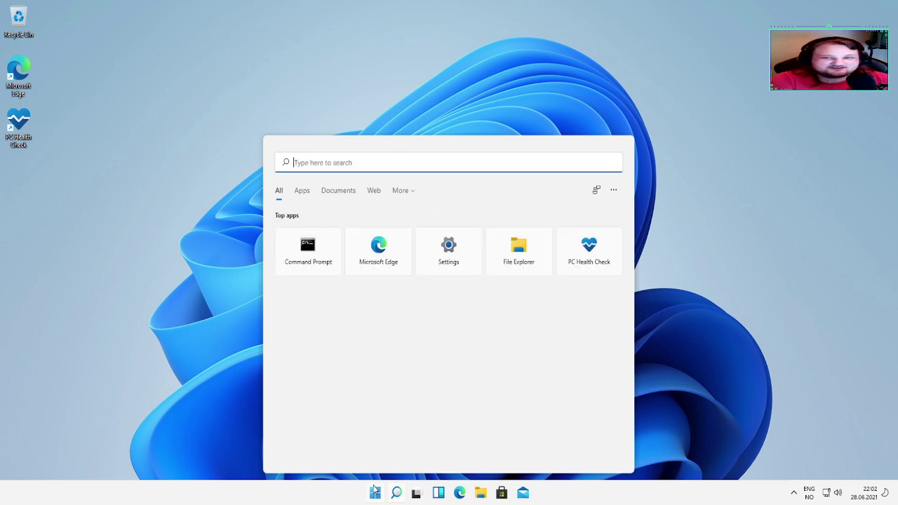
pyautogui.click(375, 490)
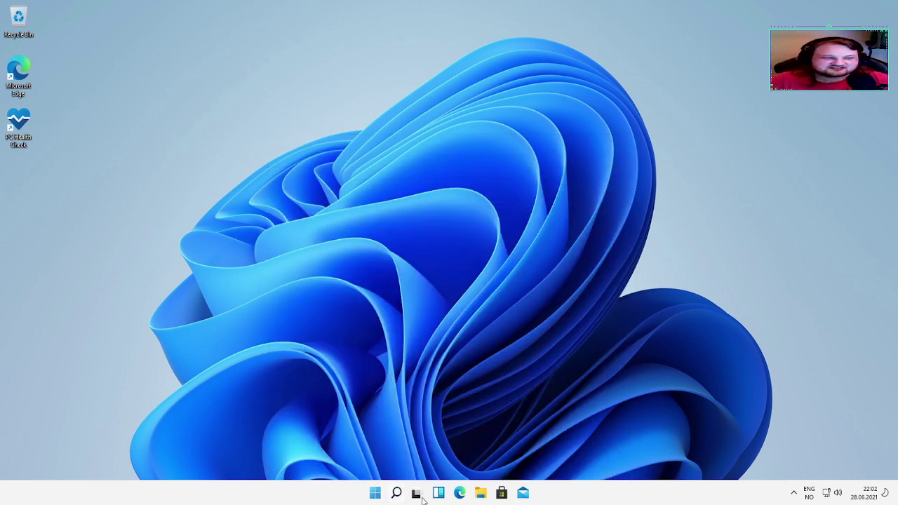
# Step: Open the Windows Settings and go to the Themes page under Personalization
pyautogui.rightClick(375, 493)
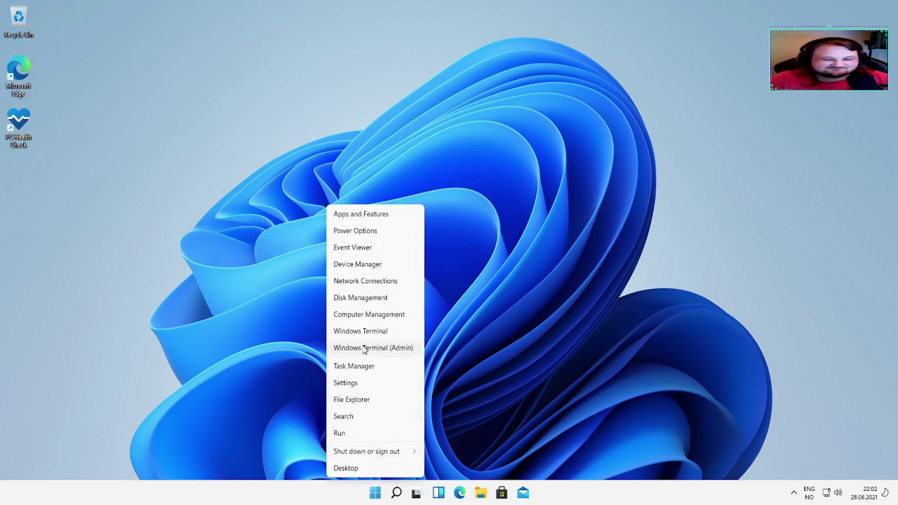
pyautogui.click(364, 382)
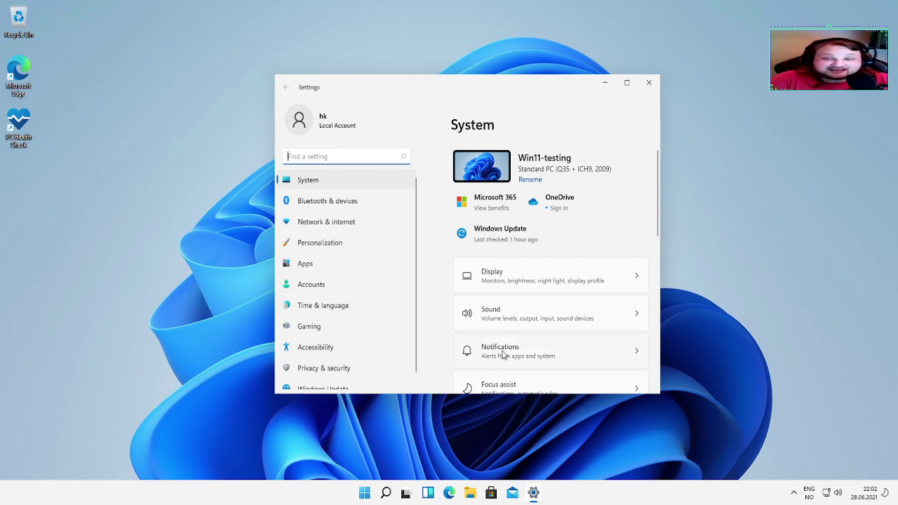
pyautogui.scroll(-1, 377, 289)
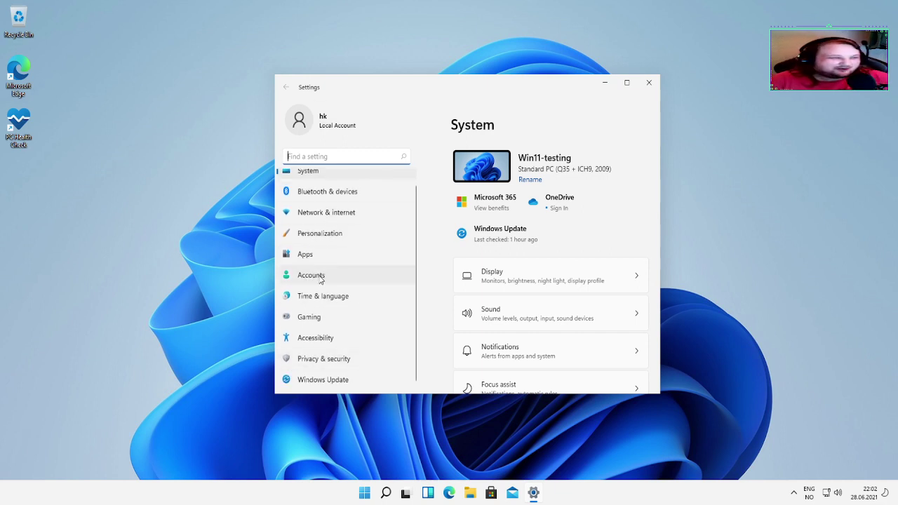
pyautogui.scroll(1, 322, 272)
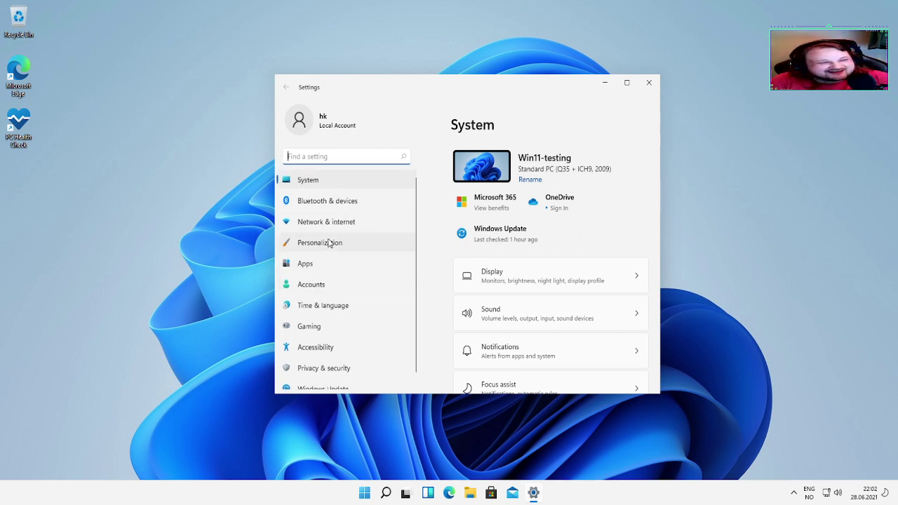
pyautogui.click(333, 245)
pyautogui.scroll(-5, 580, 275)
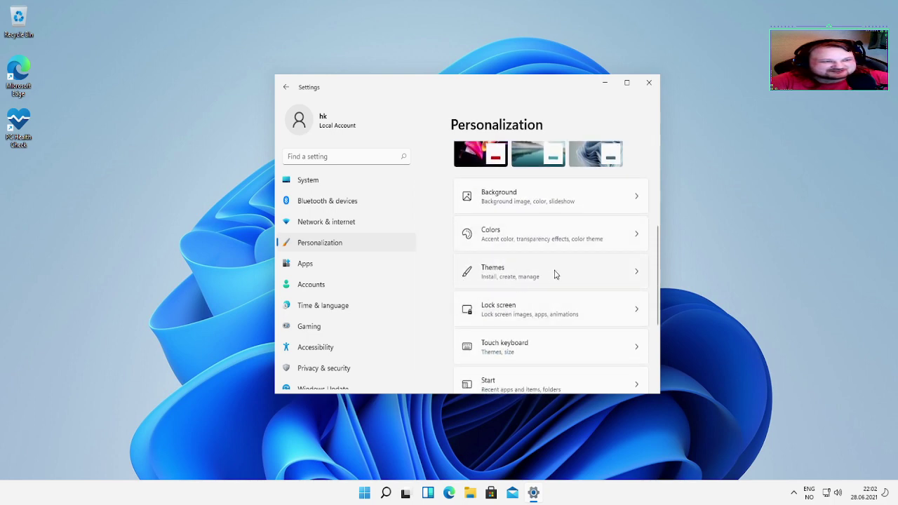
pyautogui.click(556, 273)
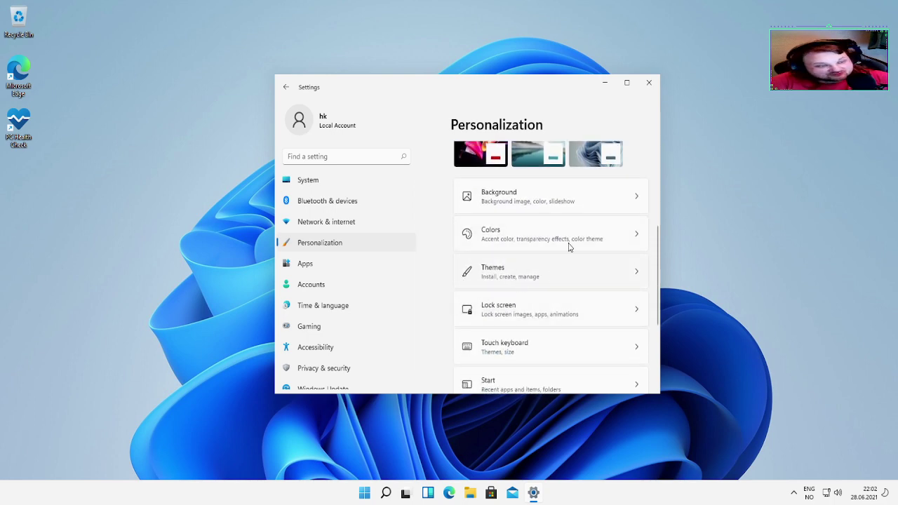
# Step: Apply the purple Glow theme from the list of current themes
pyautogui.scroll(-3, 575, 294)
pyautogui.scroll(3, 579, 276)
pyautogui.scroll(-2, 581, 278)
pyautogui.scroll(1, 625, 301)
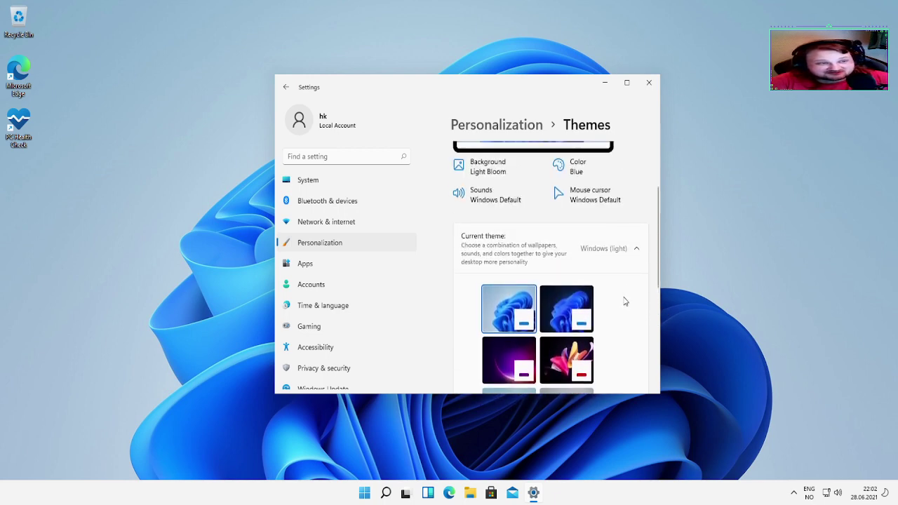
pyautogui.click(633, 290)
pyautogui.scroll(-1, 596, 336)
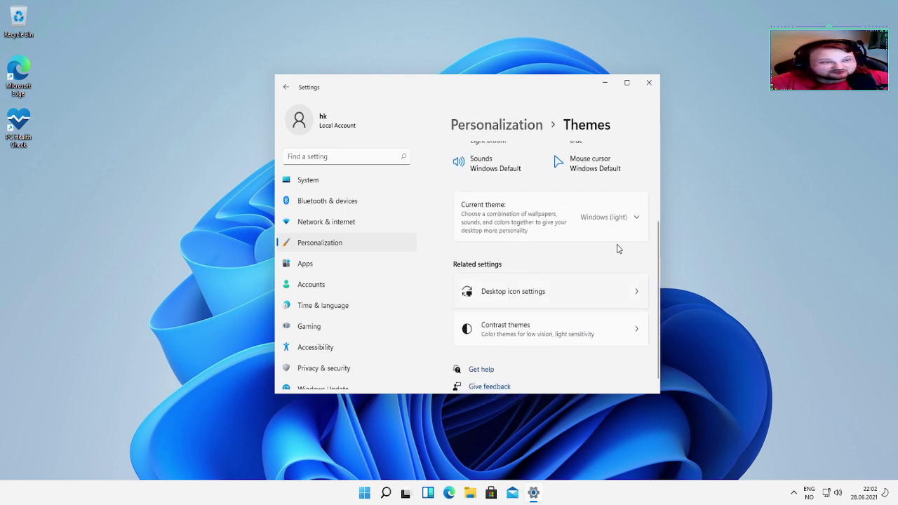
pyautogui.click(623, 217)
pyautogui.scroll(-2, 554, 231)
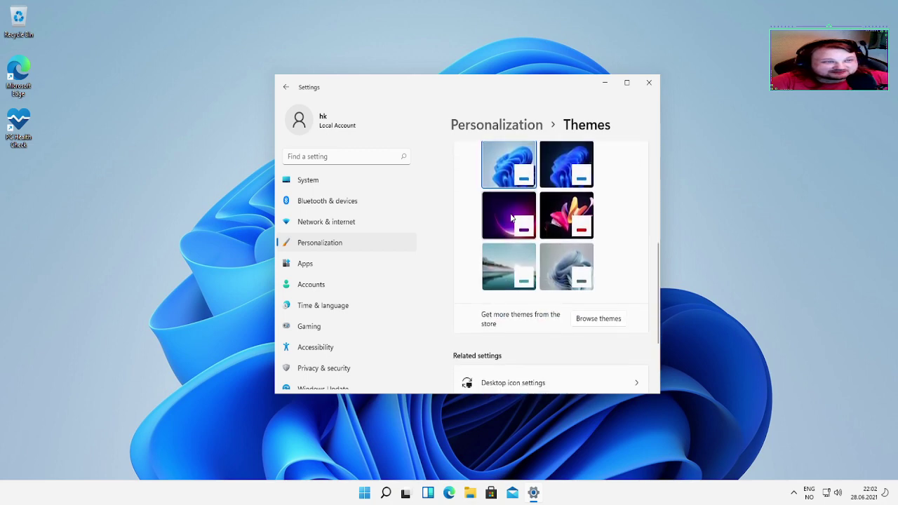
pyautogui.click(516, 213)
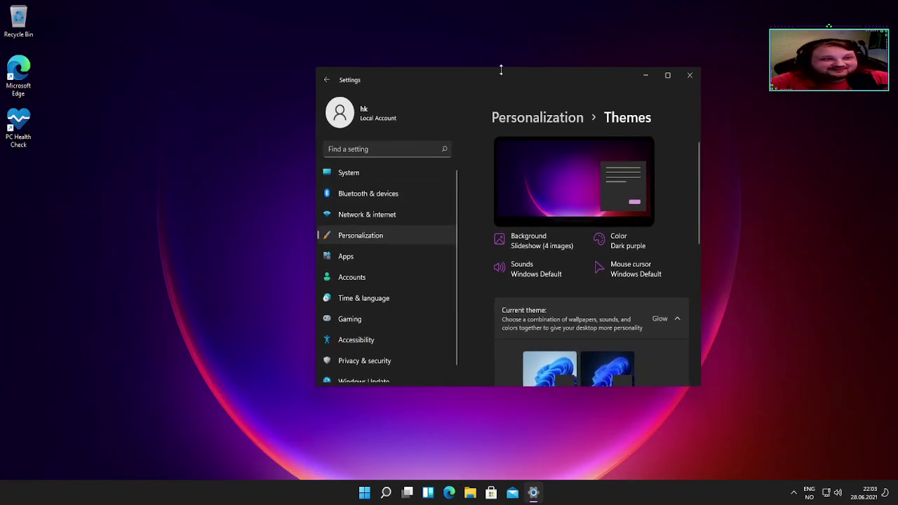
# Step: Move the Settings window closer to the middle of the screen and look through the theme options and related settings
pyautogui.moveTo(495, 70); pyautogui.dragTo(464, 76)
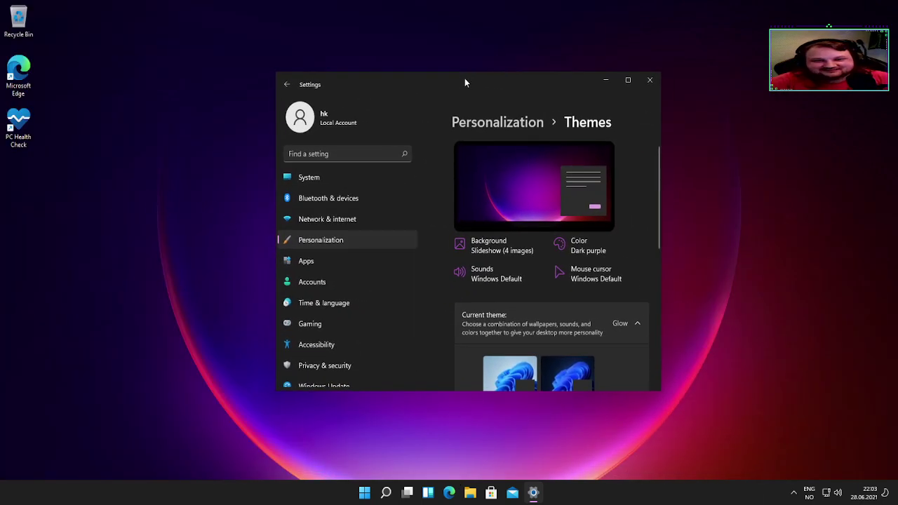
pyautogui.scroll(-5, 519, 312)
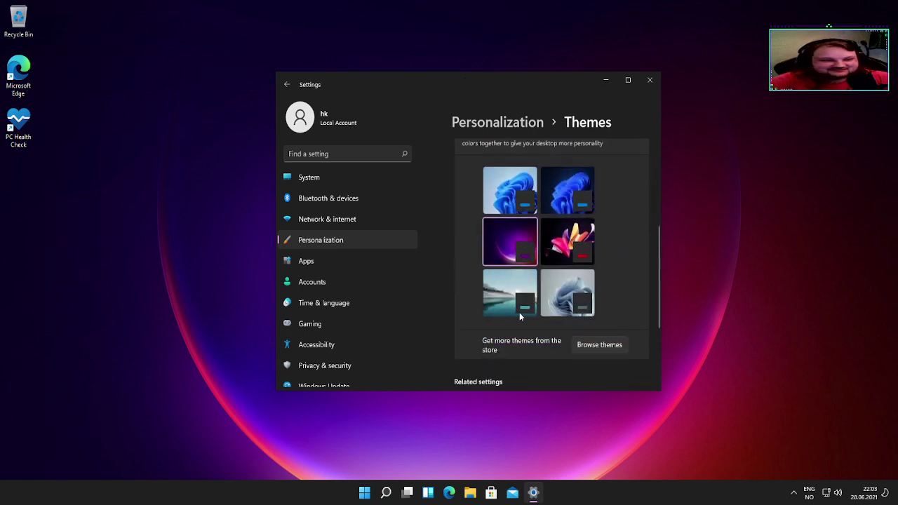
pyautogui.scroll(4, 519, 312)
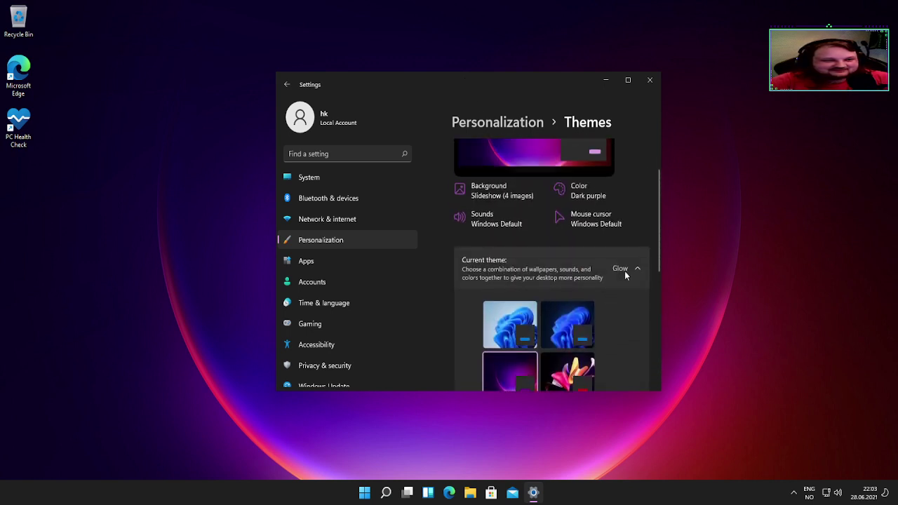
pyautogui.scroll(-3, 620, 286)
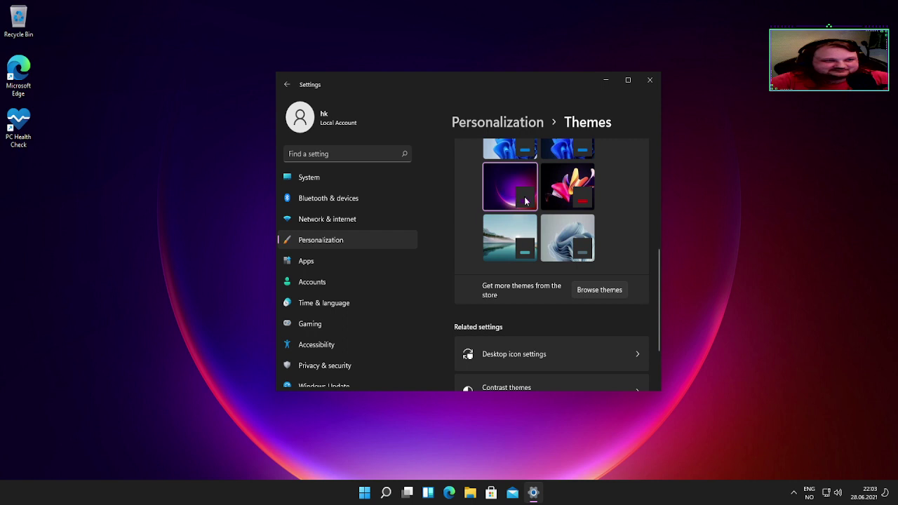
pyautogui.scroll(-1, 525, 203)
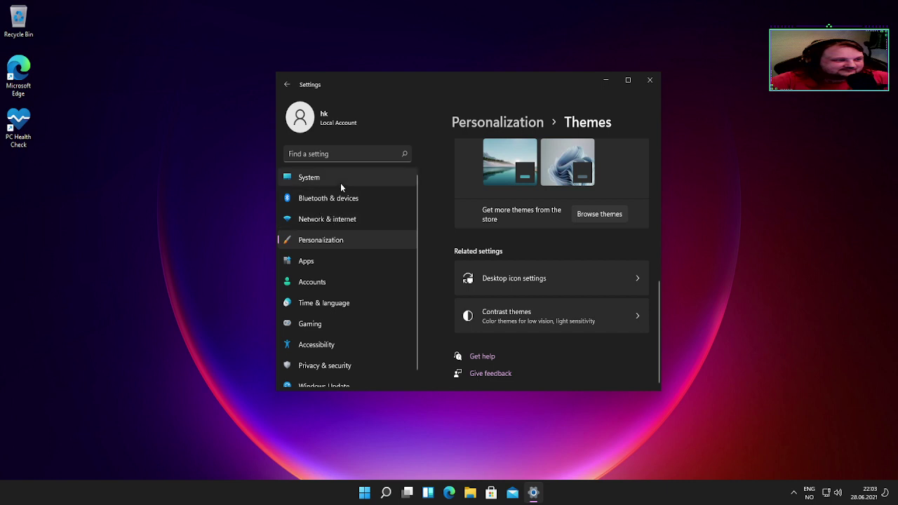
pyautogui.scroll(-1, 372, 274)
pyautogui.scroll(5, 459, 289)
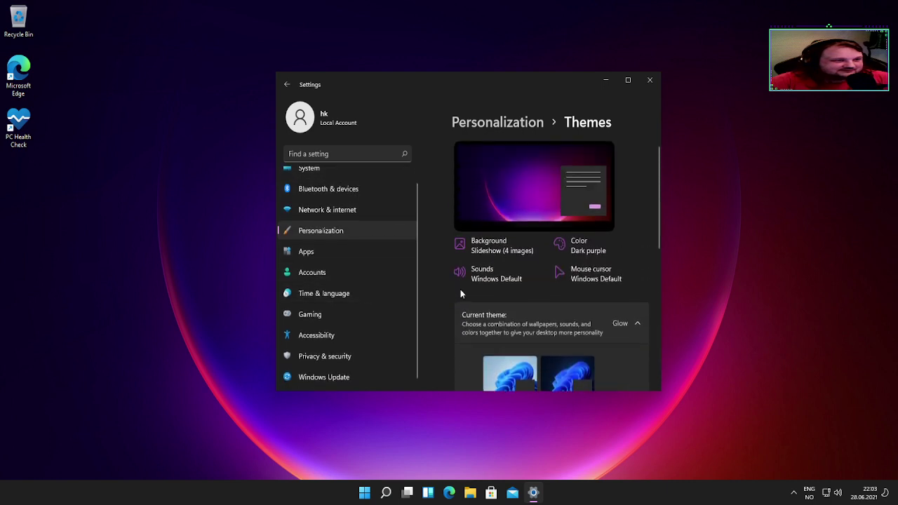
# Step: Turn off showing recently added apps and recently opened items in the Start personalization settings
pyautogui.click(481, 123)
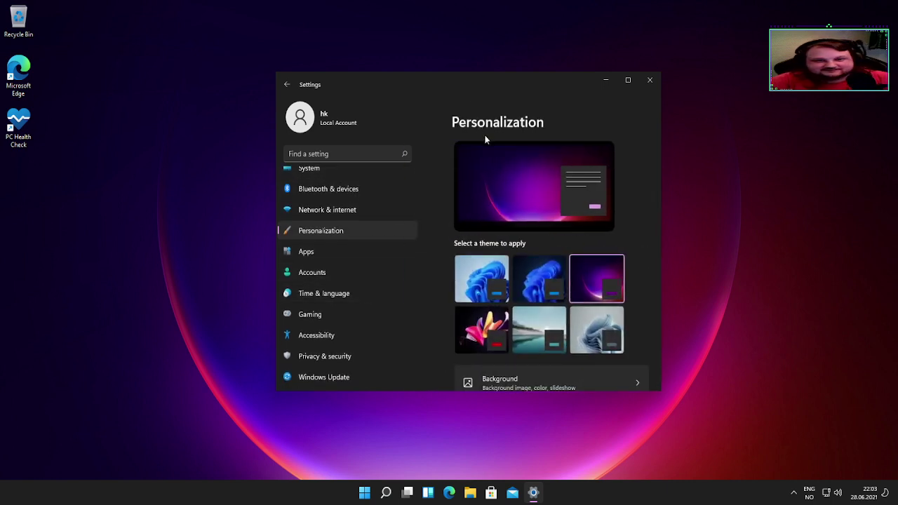
pyautogui.scroll(-3, 550, 235)
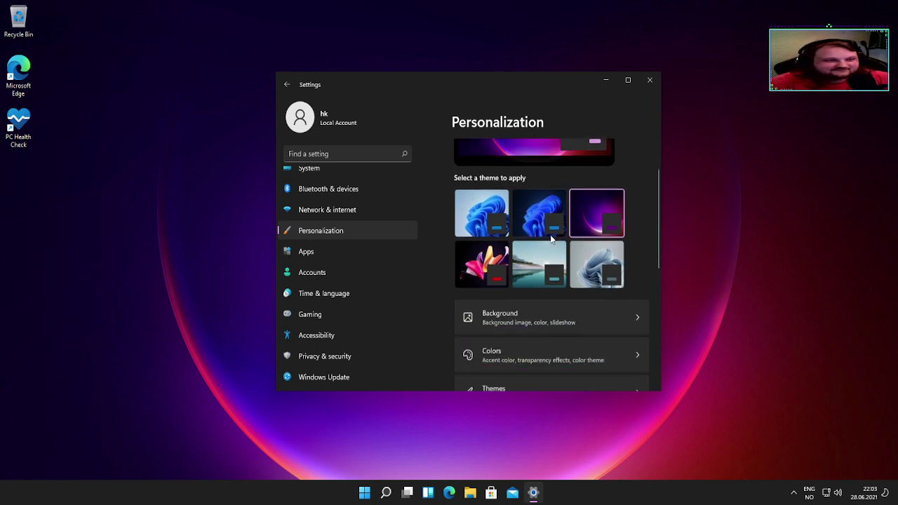
pyautogui.scroll(-2, 533, 277)
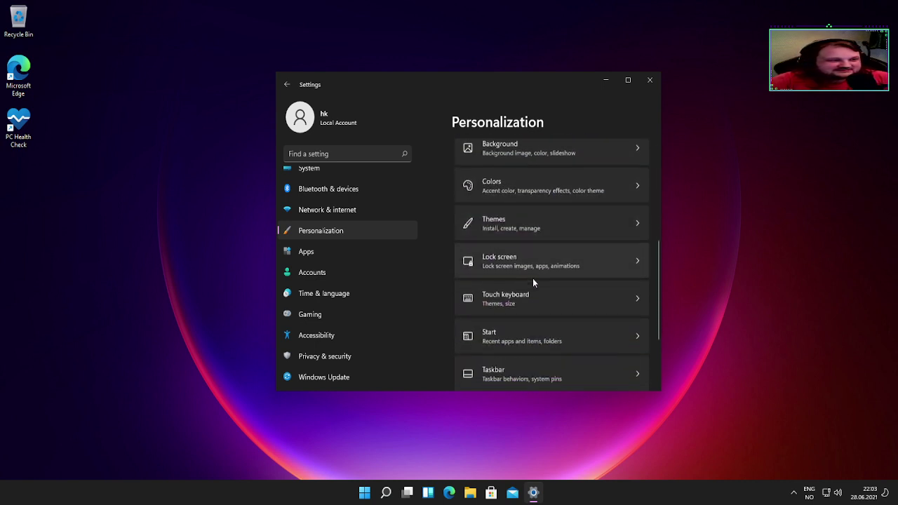
pyautogui.scroll(-2, 561, 295)
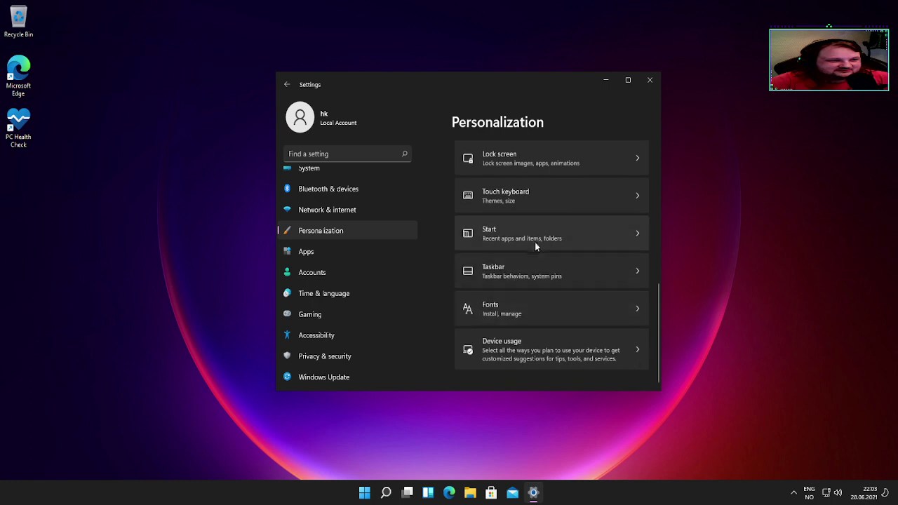
pyautogui.click(579, 240)
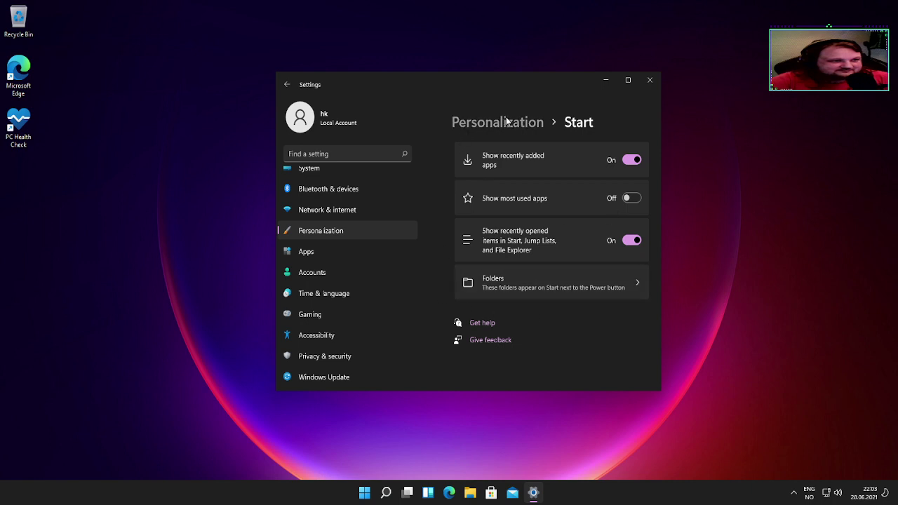
pyautogui.click(631, 160)
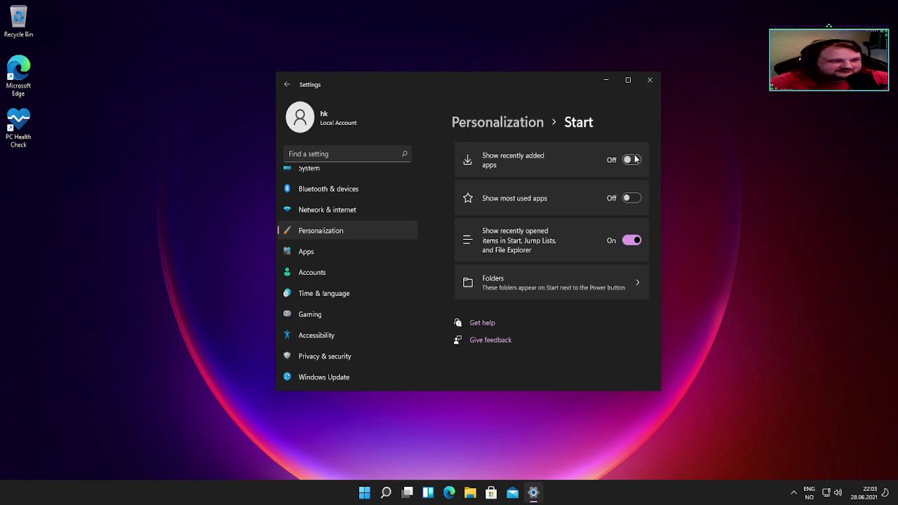
pyautogui.click(633, 241)
# Step: Check the Recommended section of the Start menu and return to the Settings window
pyautogui.click(364, 494)
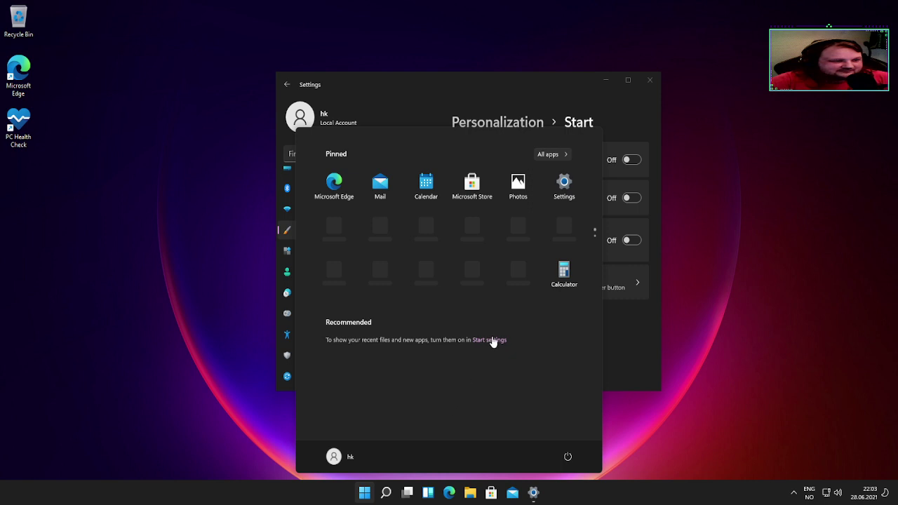
pyautogui.click(624, 362)
pyautogui.click(364, 493)
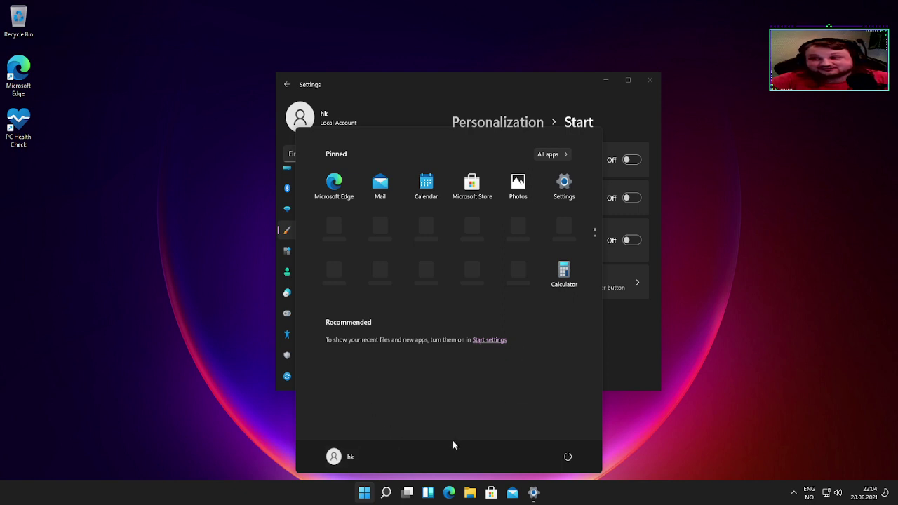
pyautogui.click(651, 368)
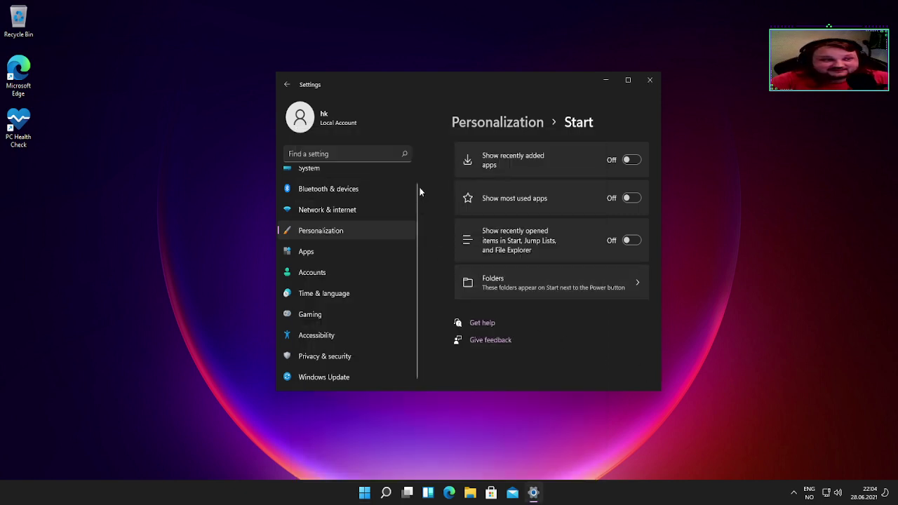
# Step: Turn off the Search item in the Taskbar personalization settings and open the Start menu to check it
pyautogui.click(512, 123)
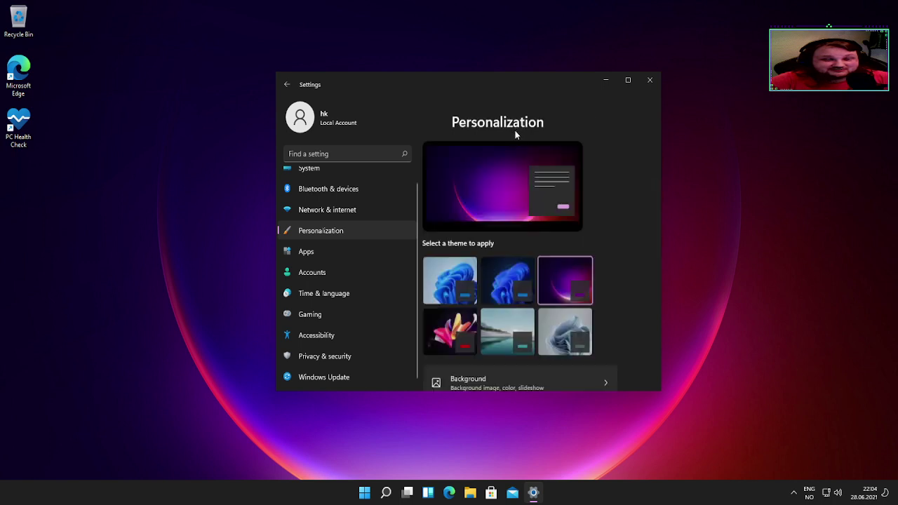
pyautogui.scroll(-4, 517, 267)
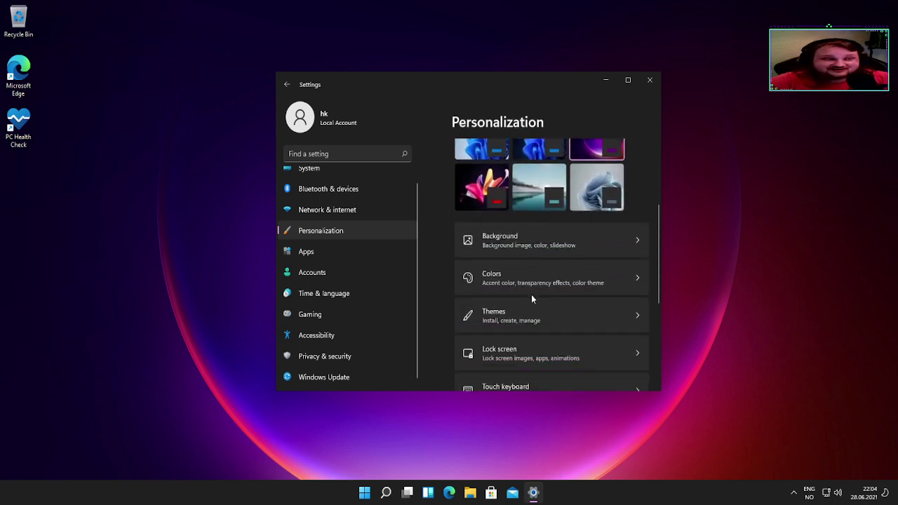
pyautogui.scroll(-3, 521, 320)
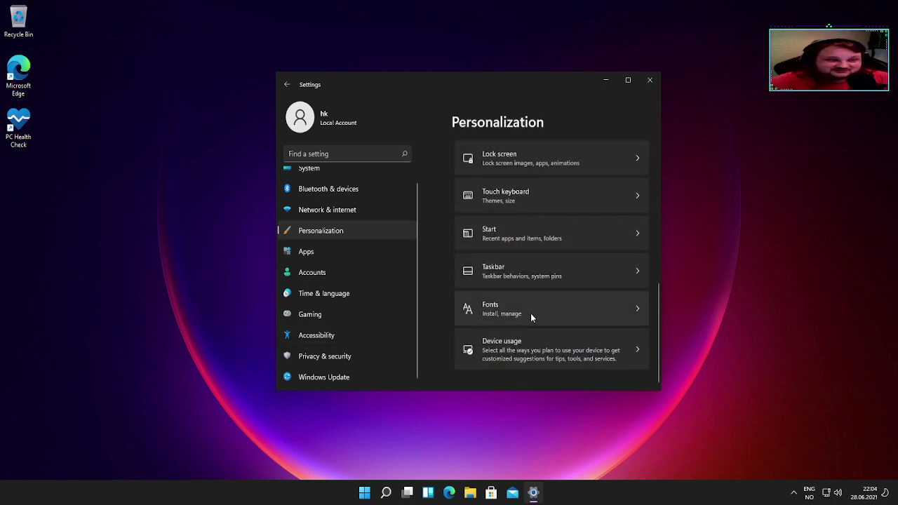
pyautogui.click(559, 273)
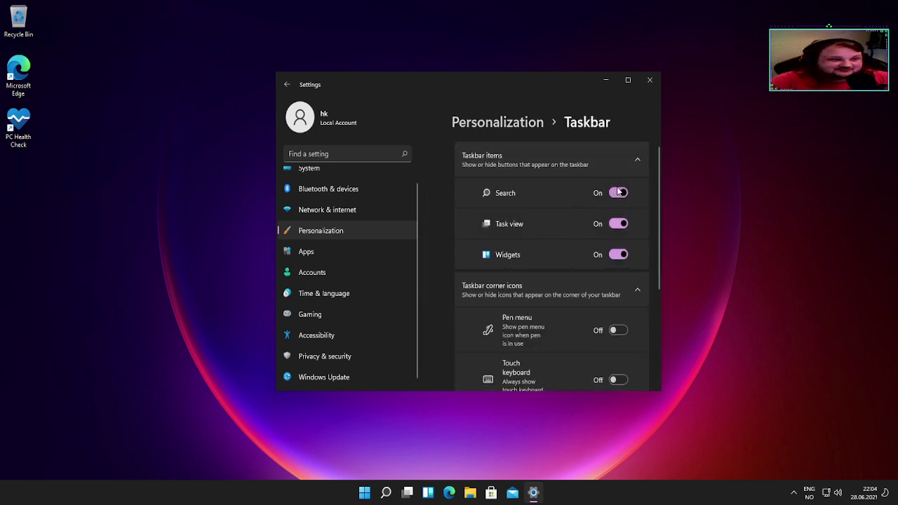
pyautogui.click(618, 193)
pyautogui.click(375, 492)
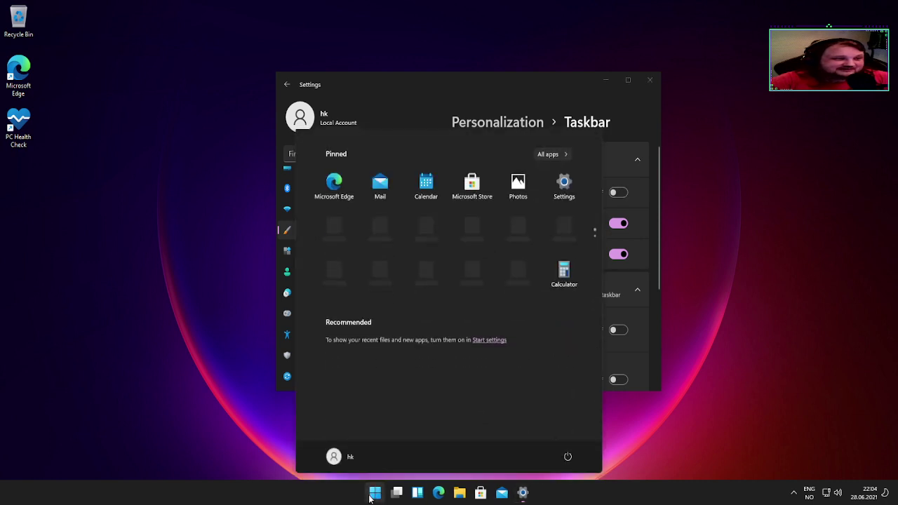
# Step: Test searching from the open Start menu with "essadfsd", and browse the Widgets board before returning to the taskbar settings
pyautogui.write('essadfsd')
pyautogui.click(374, 492)
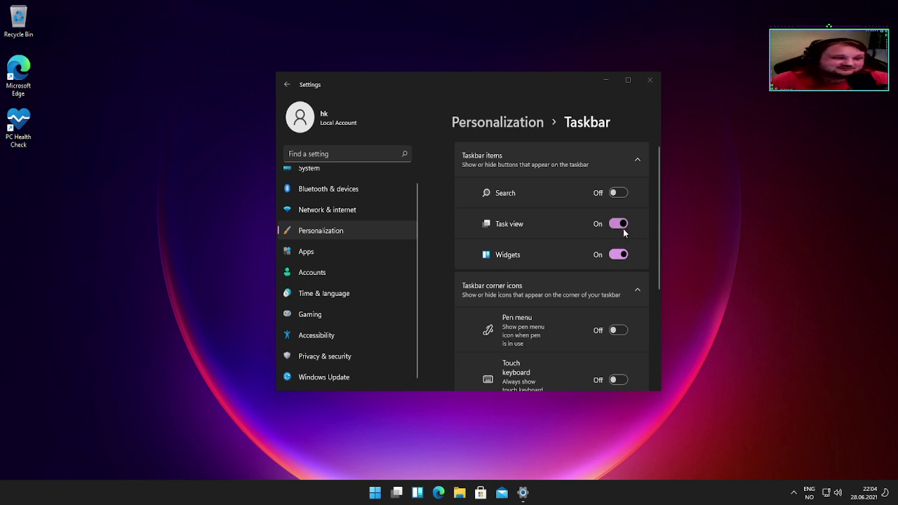
pyautogui.click(418, 492)
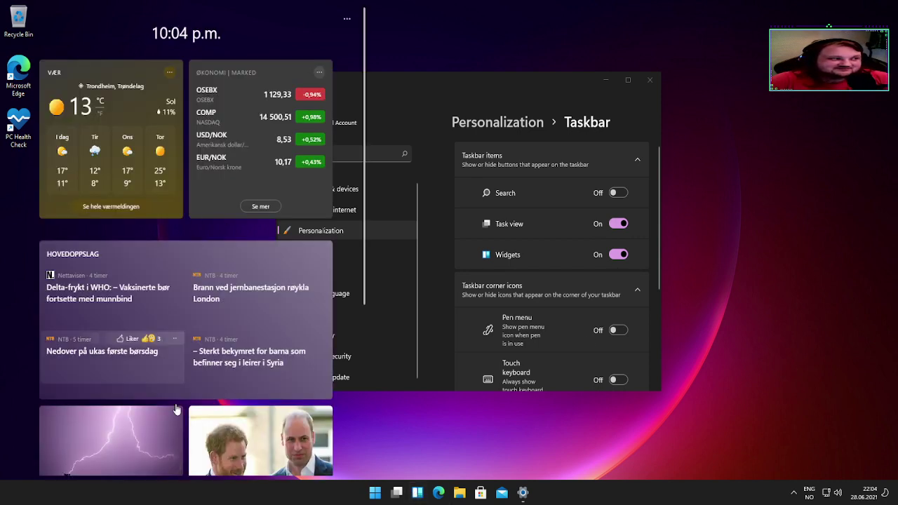
pyautogui.scroll(-4, 205, 367)
pyautogui.scroll(4, 222, 296)
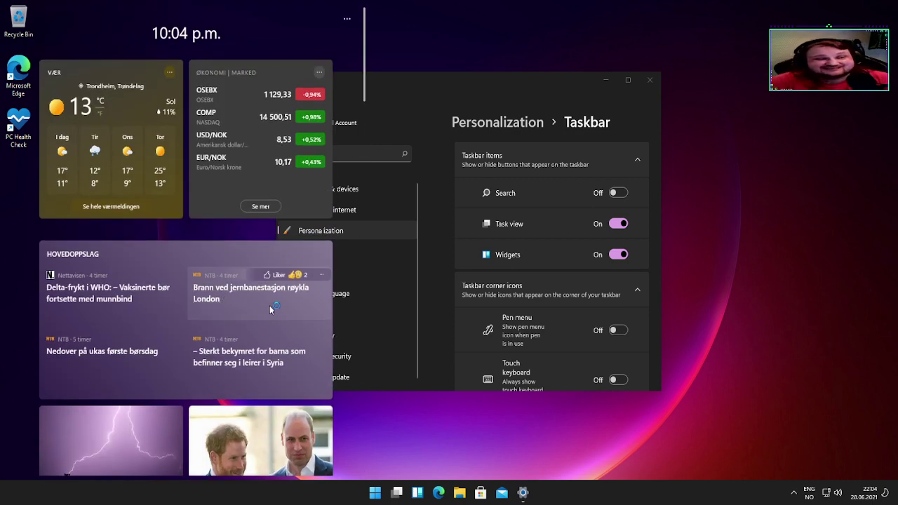
pyautogui.click(463, 78)
# Step: Review the taskbar corner overflow icons, try switching Task Manager on and back off, and collapse the list
pyautogui.scroll(-3, 506, 326)
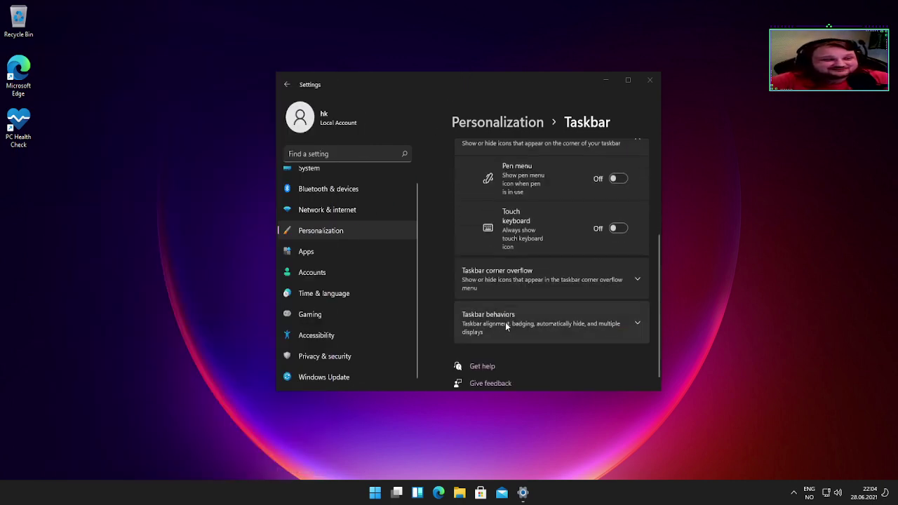
pyautogui.click(567, 279)
pyautogui.click(568, 279)
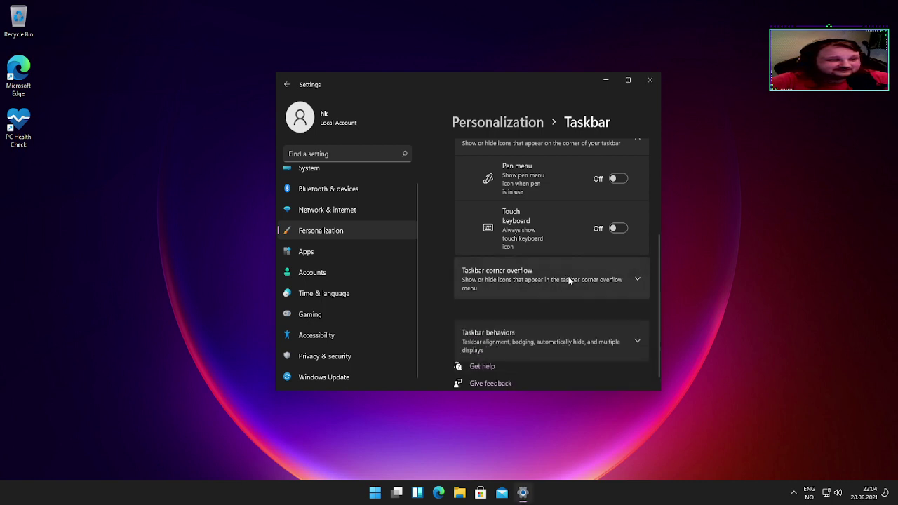
pyautogui.click(568, 279)
pyautogui.scroll(-3, 571, 289)
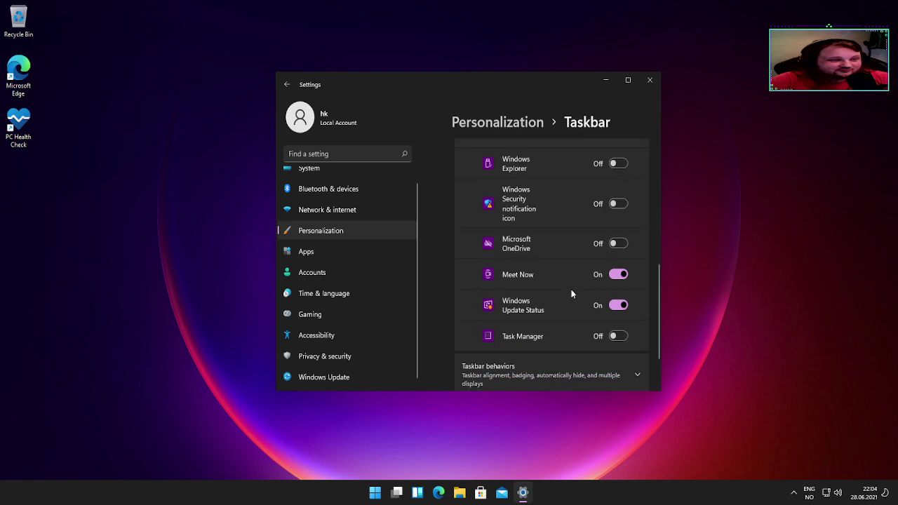
pyautogui.click(619, 338)
pyautogui.click(620, 338)
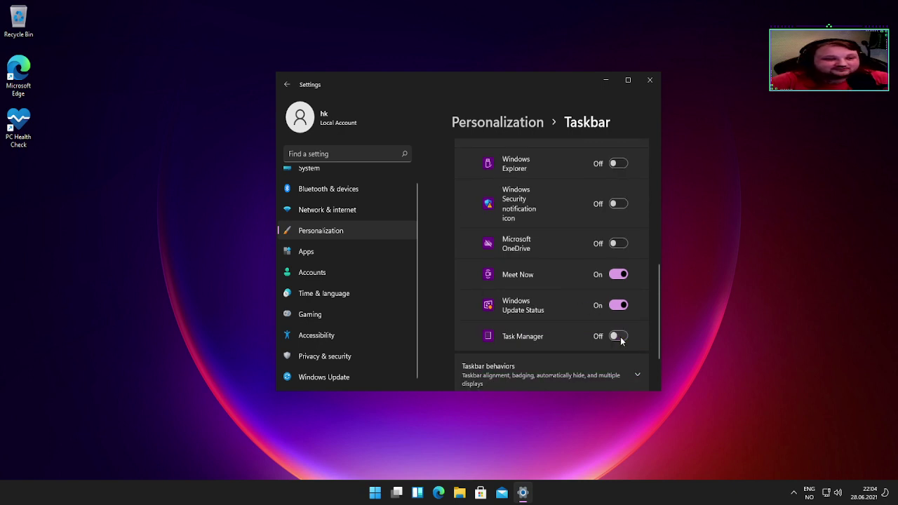
pyautogui.scroll(3, 617, 329)
pyautogui.click(593, 242)
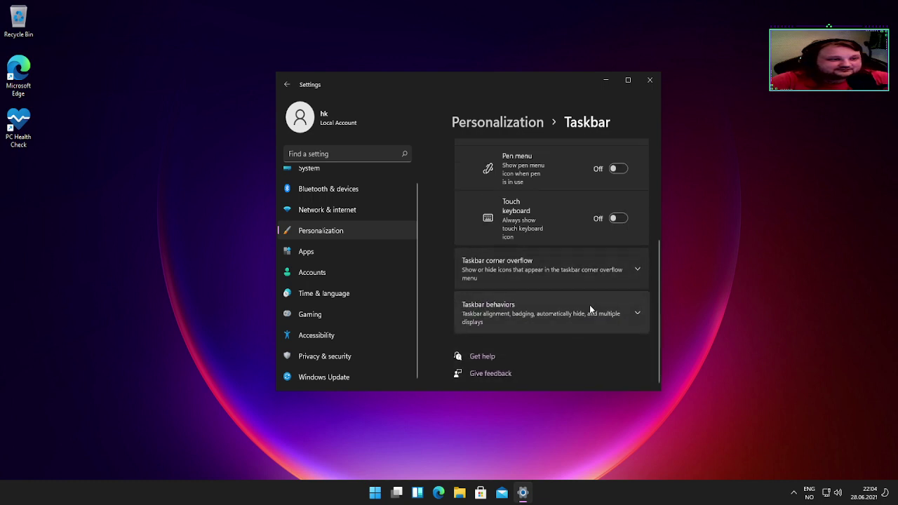
# Step: Set the taskbar alignment to Left in the taskbar behaviors and check how the Start menu opens
pyautogui.click(588, 314)
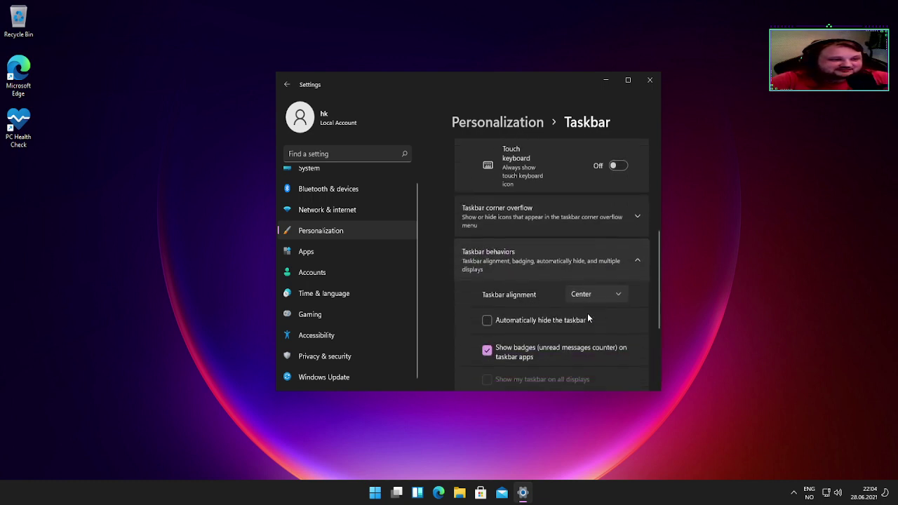
pyautogui.click(605, 233)
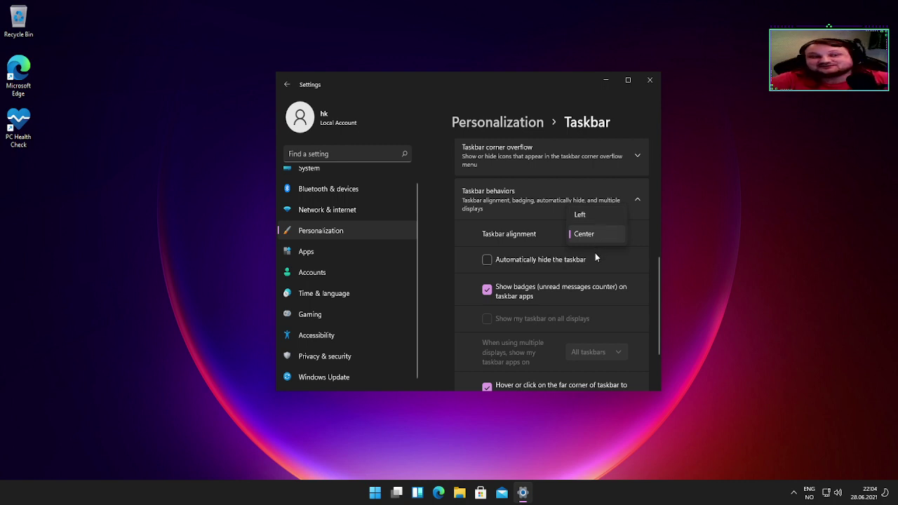
pyautogui.click(600, 218)
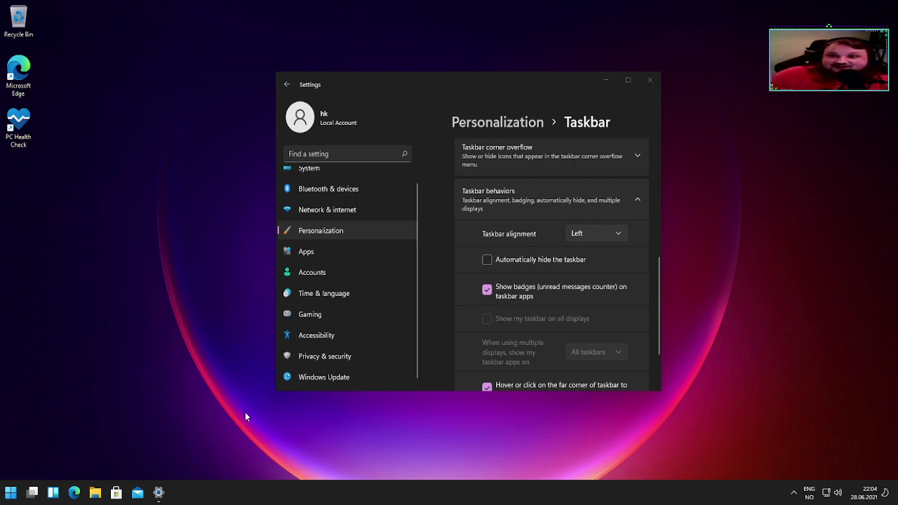
pyautogui.click(12, 491)
pyautogui.click(20, 489)
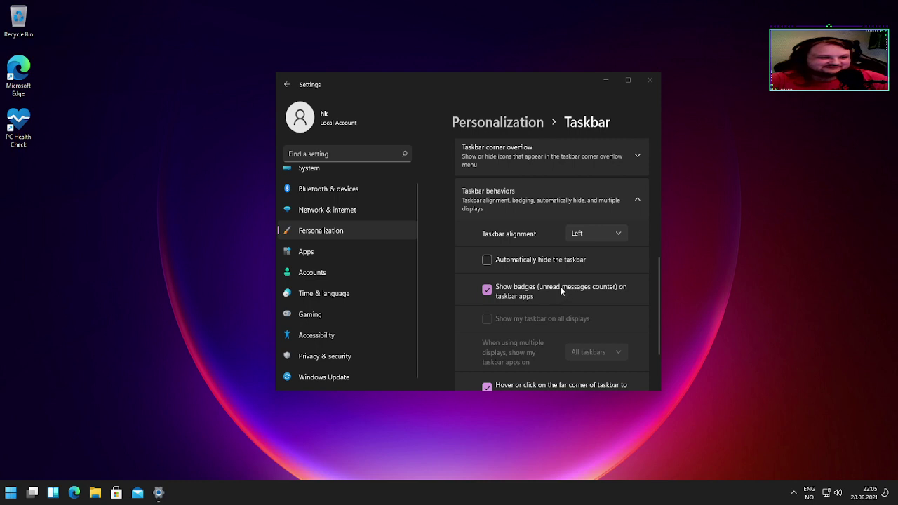
# Step: Look through the remaining taskbar behaviors, the Apps and Personalization pages, and the taskbar item and corner icon settings
pyautogui.scroll(-2, 561, 290)
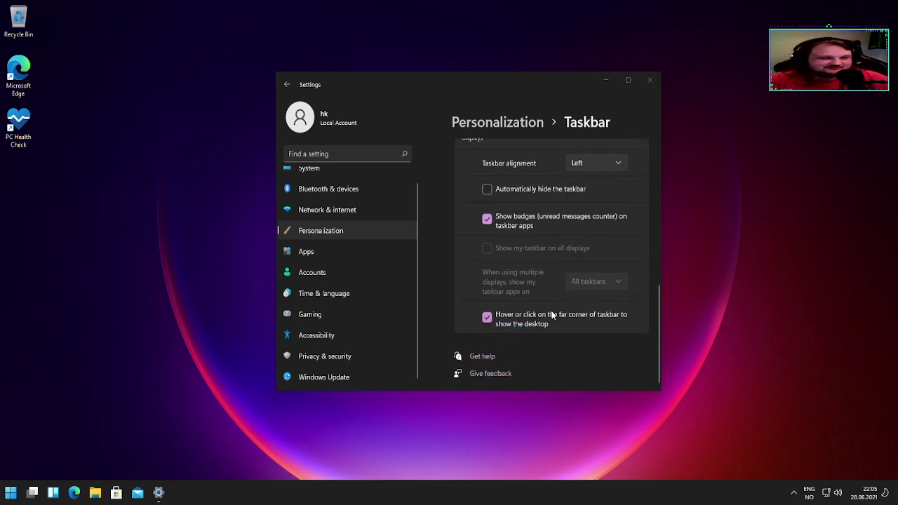
pyautogui.click(516, 124)
pyautogui.click(336, 251)
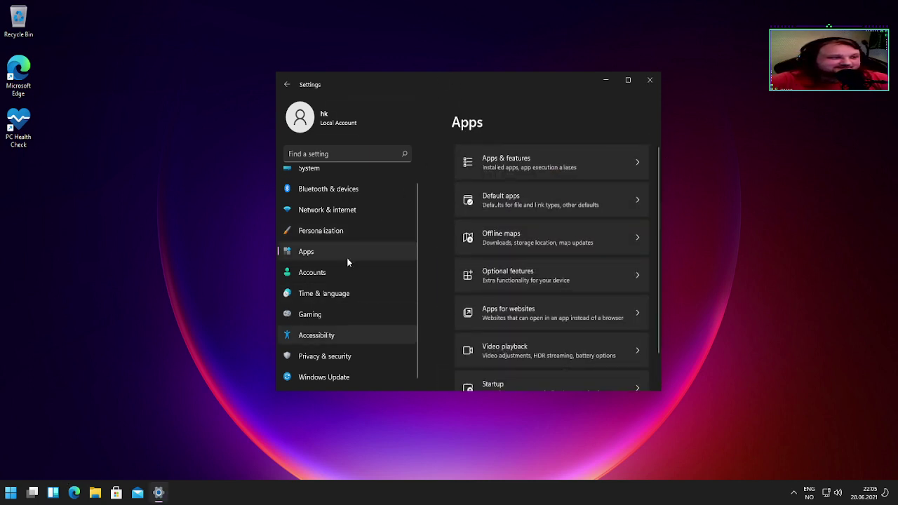
pyautogui.click(337, 233)
pyautogui.scroll(-5, 522, 326)
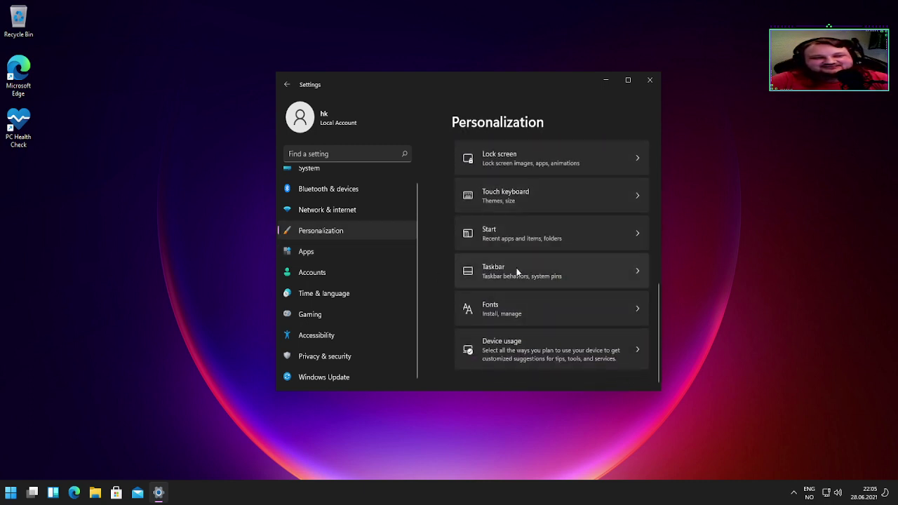
pyautogui.click(520, 275)
pyautogui.scroll(-2, 519, 323)
pyautogui.scroll(1, 522, 332)
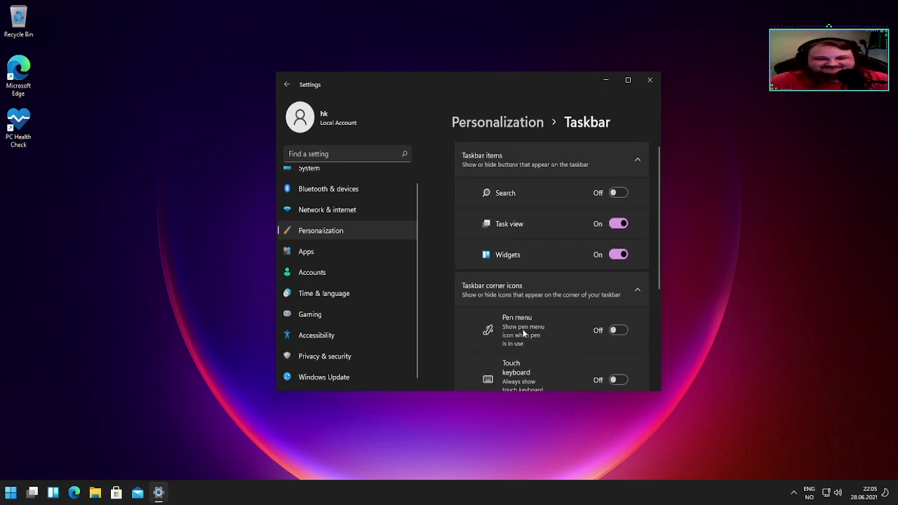
pyautogui.scroll(-2, 523, 336)
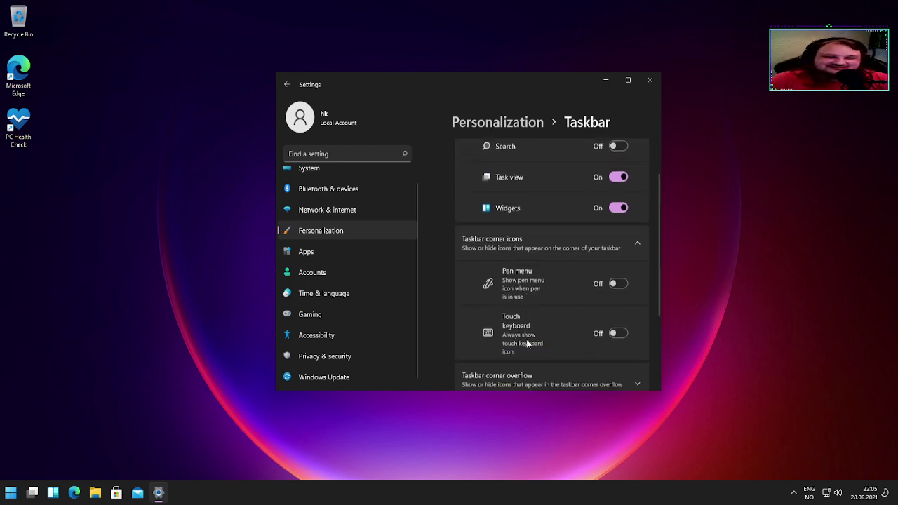
pyautogui.scroll(1, 539, 343)
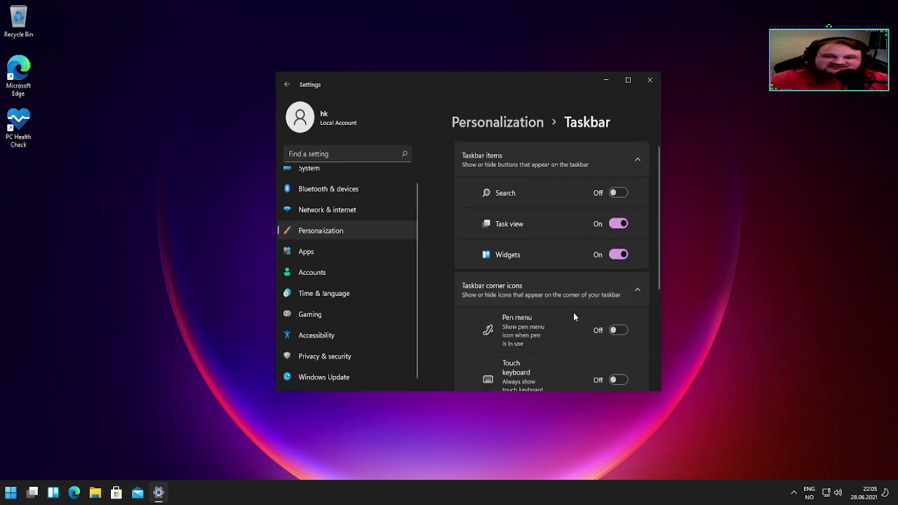
pyautogui.scroll(-1, 604, 290)
pyautogui.scroll(1, 603, 293)
# Step: Turn on the Search taskbar item and set the taskbar alignment to Center
pyautogui.click(616, 195)
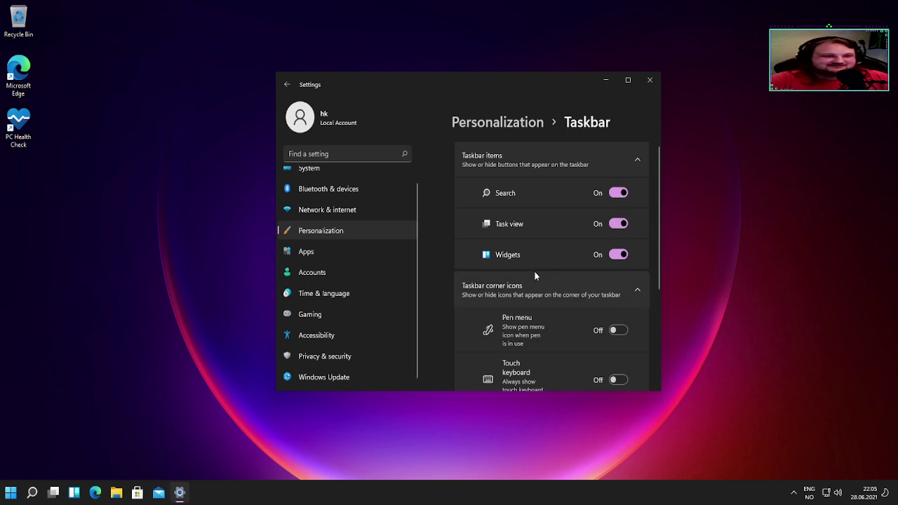
pyautogui.scroll(-3, 535, 272)
pyautogui.click(540, 313)
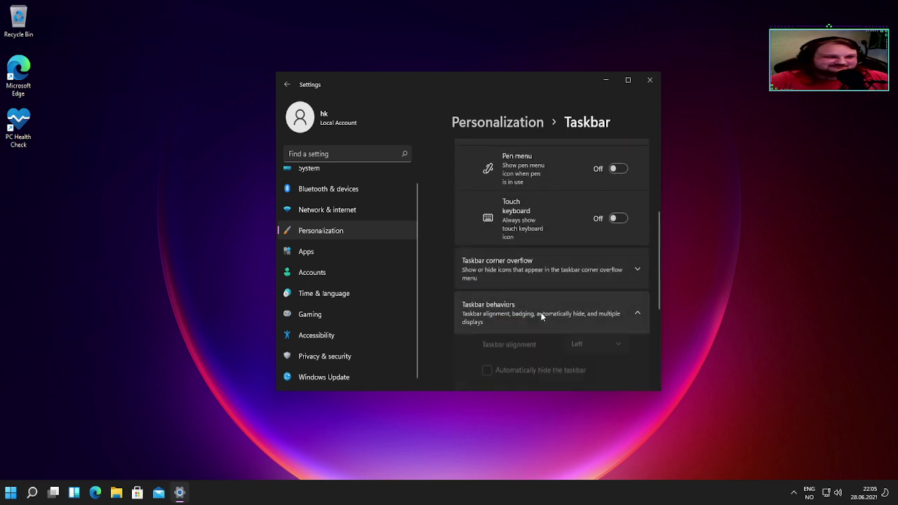
pyautogui.scroll(-3, 497, 371)
pyautogui.click(586, 194)
pyautogui.click(581, 214)
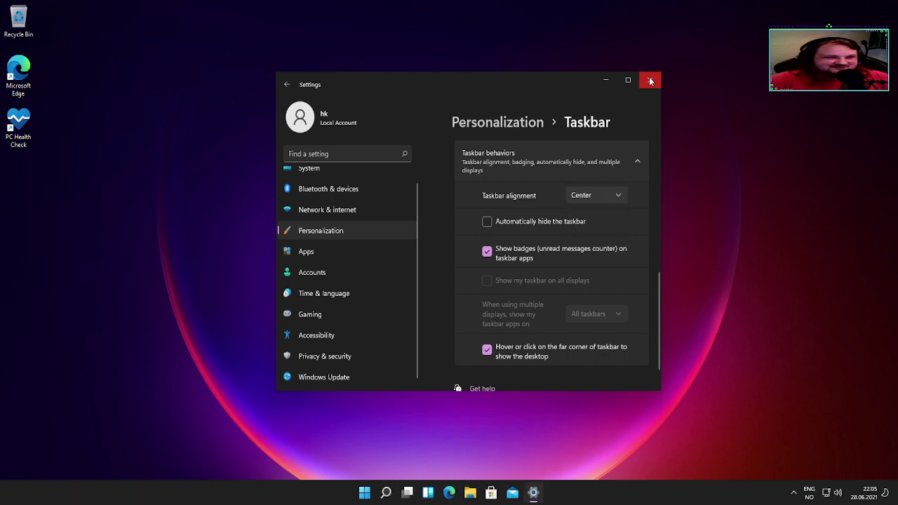
# Step: Open the System settings page and reposition the Settings window near the middle of the desktop
pyautogui.moveTo(469, 81); pyautogui.dragTo(442, 76)
pyautogui.scroll(1, 275, 186)
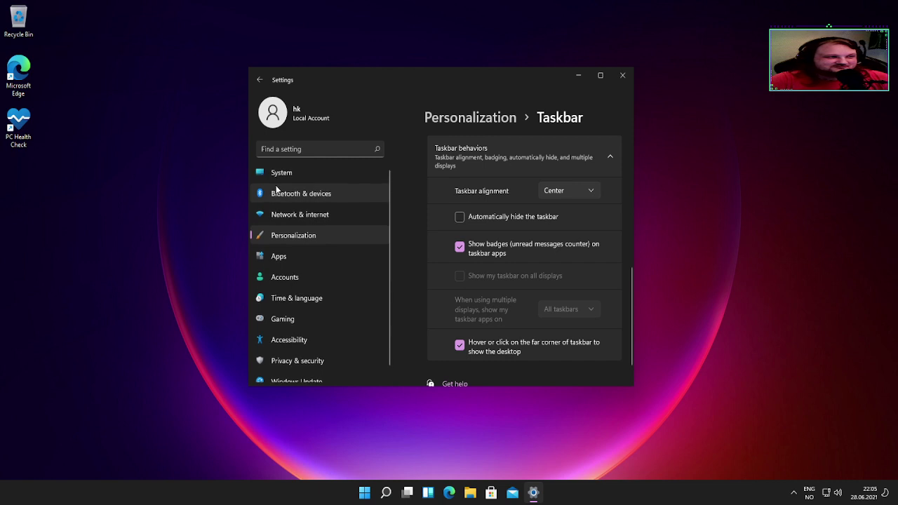
pyautogui.click(282, 176)
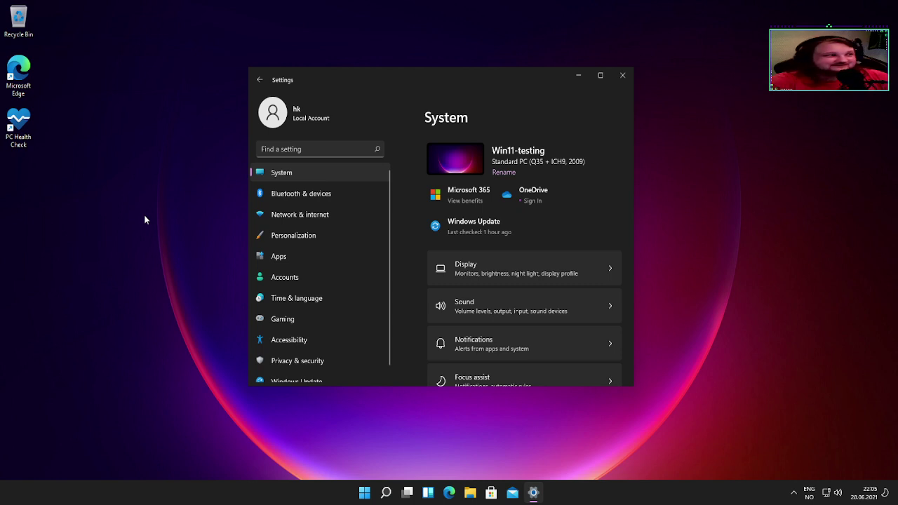
pyautogui.moveTo(138, 164); pyautogui.dragTo(152, 198)
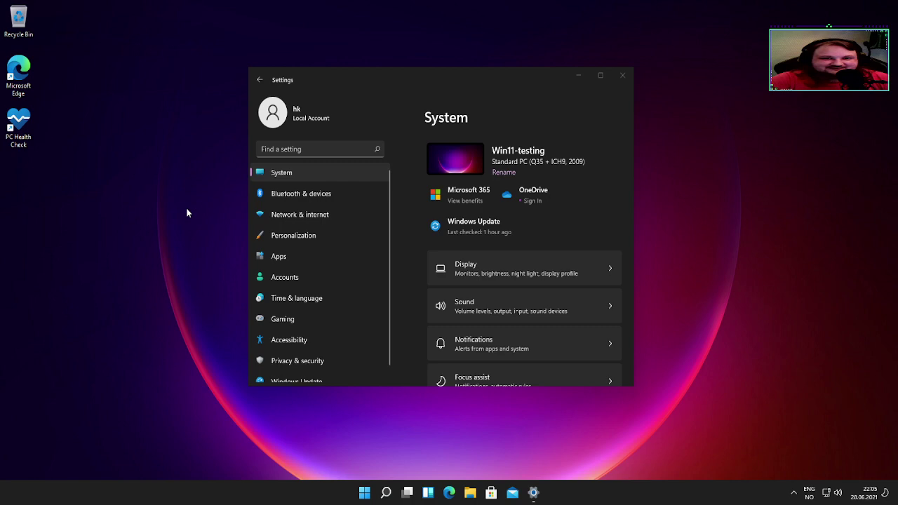
pyautogui.moveTo(416, 80)
pyautogui.mouseDown()
pyautogui.moveTo(411, 90)
pyautogui.moveTo(482, 96)
pyautogui.moveTo(458, 86)
pyautogui.mouseUp()
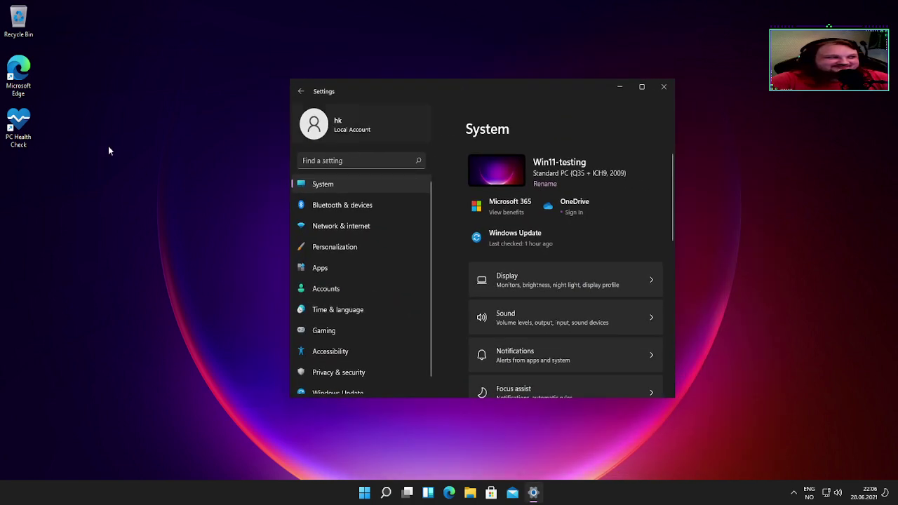
# Step: Launch PC Health Check from the desktop and check whether this PC meets the Windows 11 requirements
pyautogui.click(17, 123)
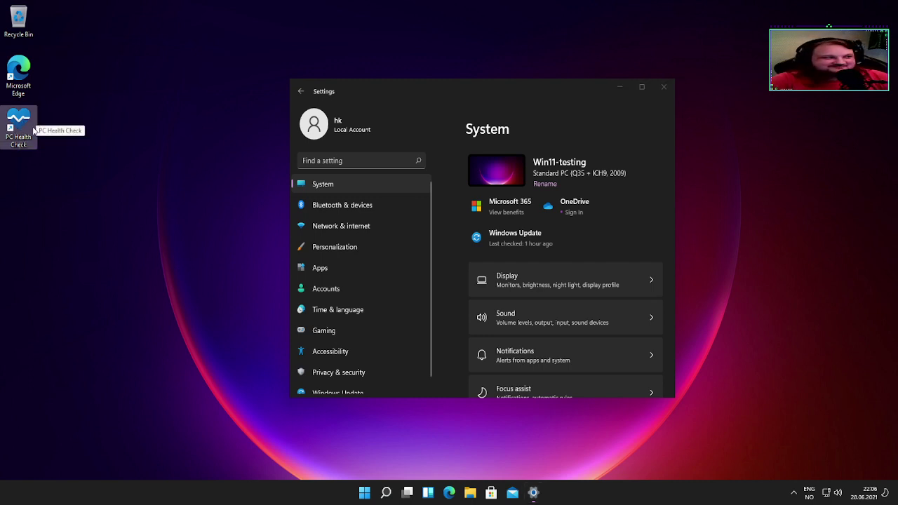
pyautogui.doubleClick(33, 129)
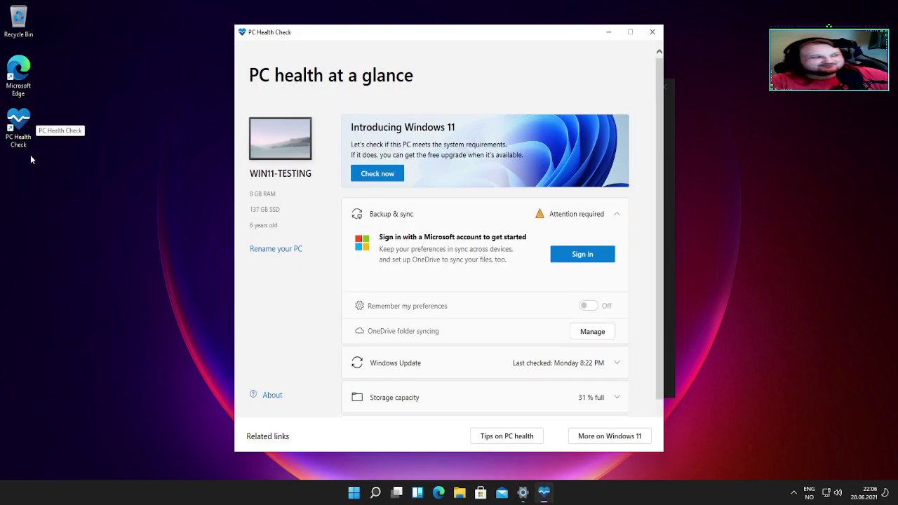
pyautogui.click(363, 176)
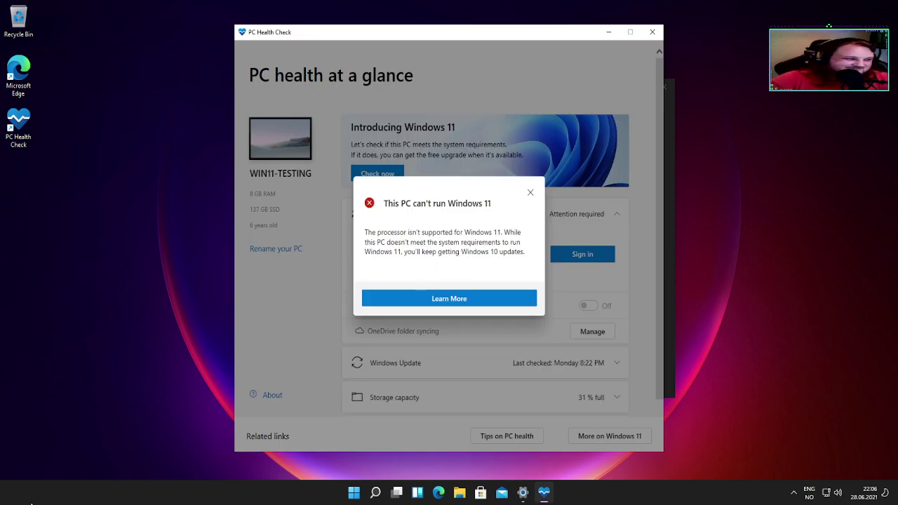
# Step: Run winver from the Start menu and move the About Windows dialog beside the PC Health Check result
pyautogui.click(352, 495)
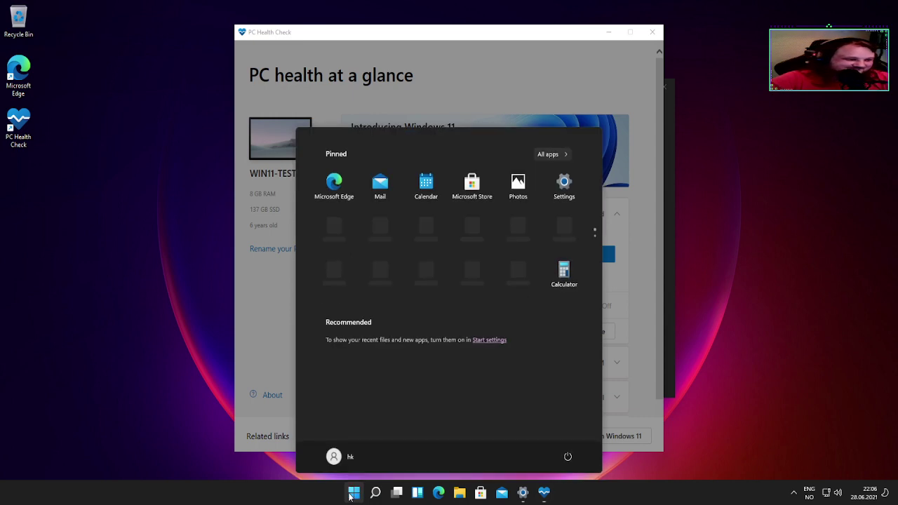
pyautogui.write('winver')
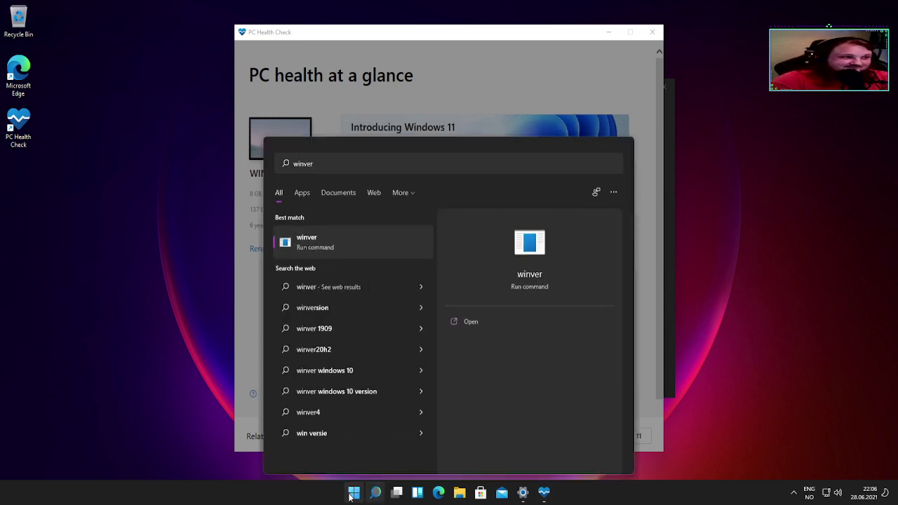
pyautogui.press('Return')
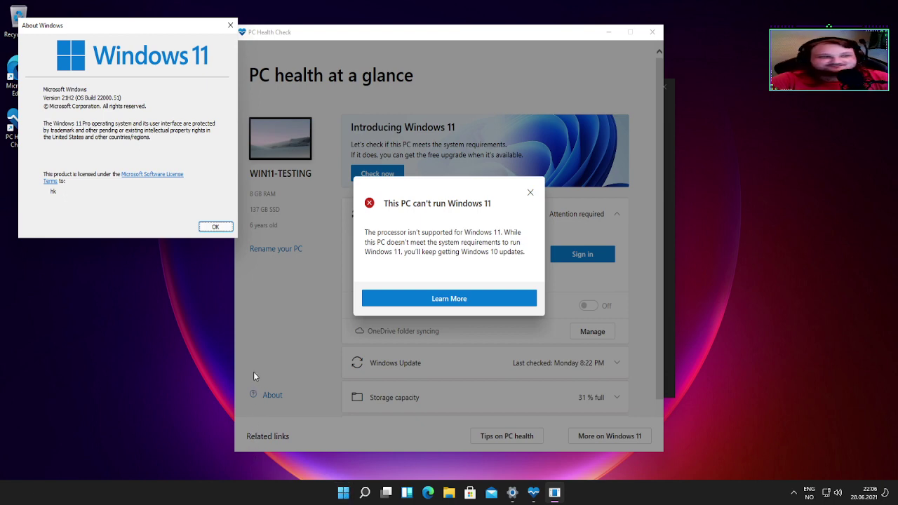
pyautogui.moveTo(77, 28); pyautogui.dragTo(70, 185)
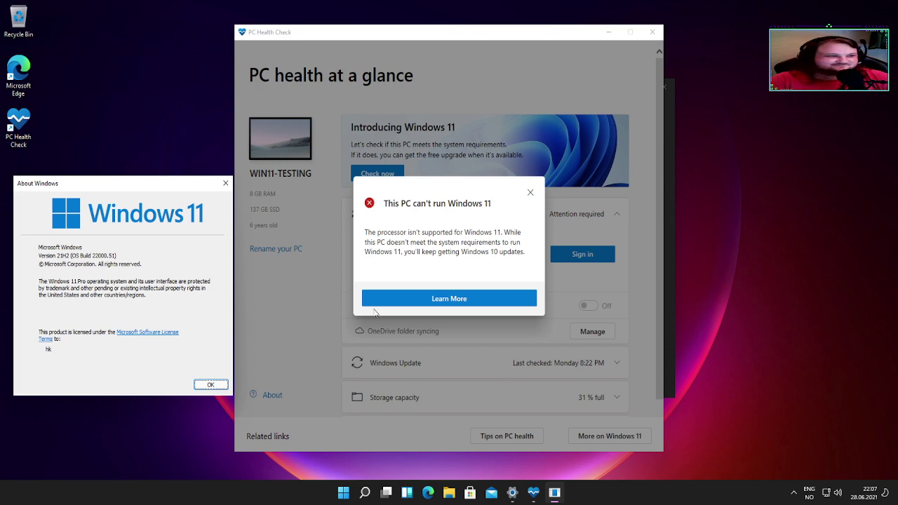
# Step: Close the About Windows dialog, the compatibility result and PC Health Check
pyautogui.click(225, 183)
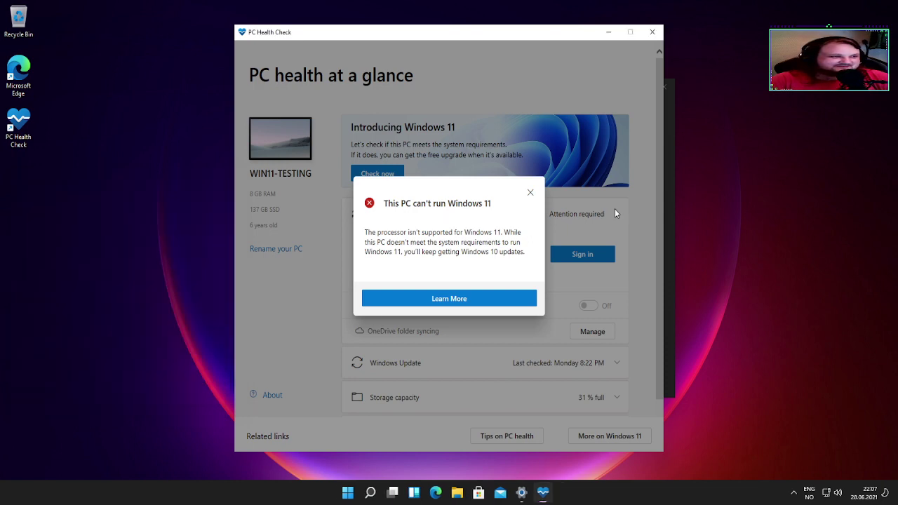
pyautogui.click(530, 192)
pyautogui.click(652, 31)
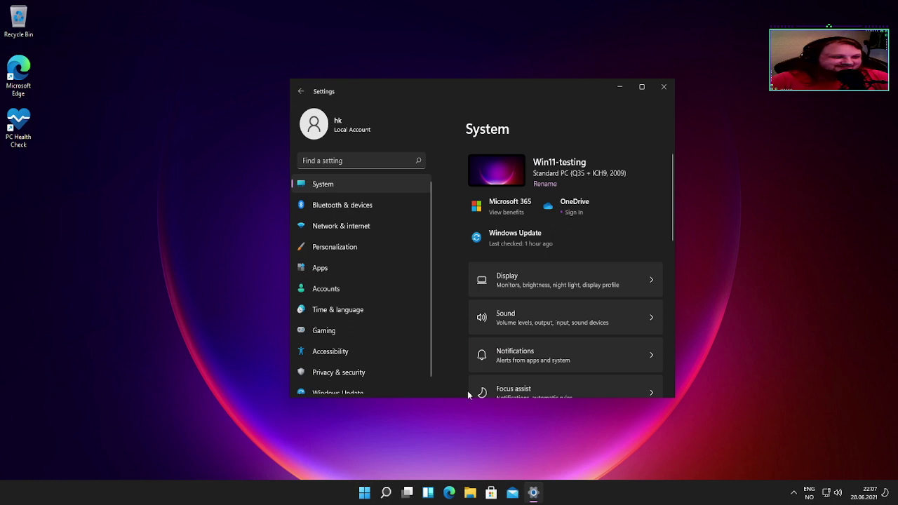
# Step: Open the Taskbar page of the Personalization settings and look through its options
pyautogui.scroll(-8, 501, 354)
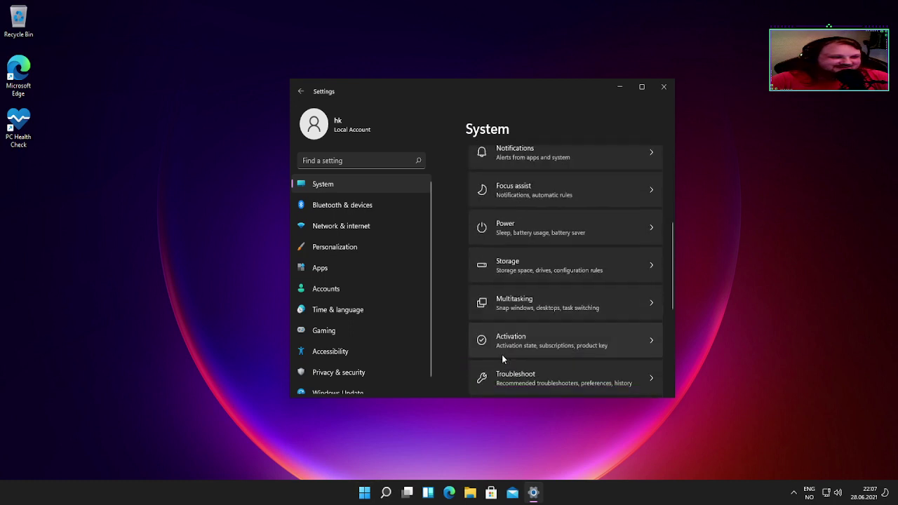
pyautogui.click(340, 249)
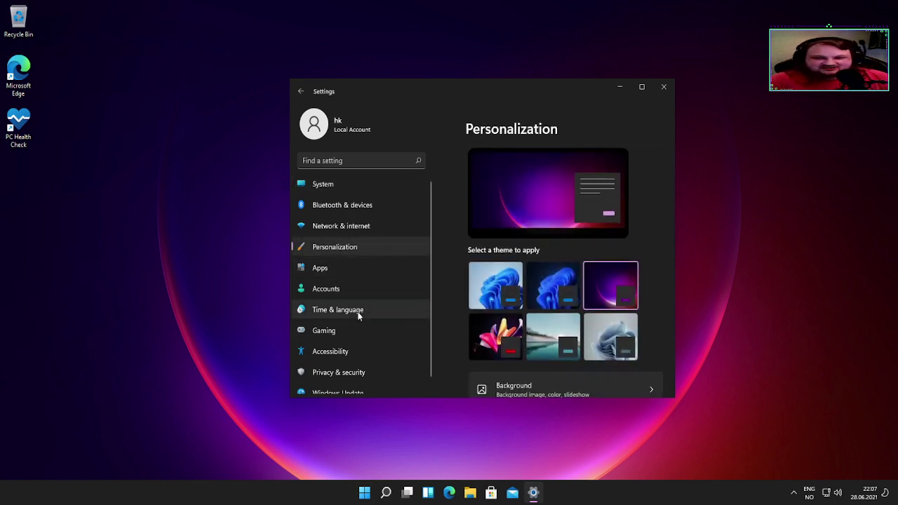
pyautogui.scroll(-5, 453, 288)
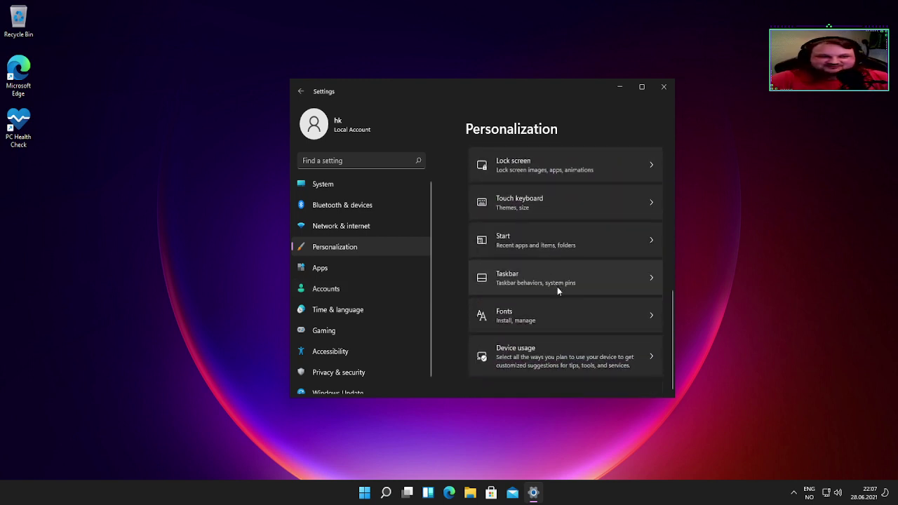
pyautogui.click(552, 274)
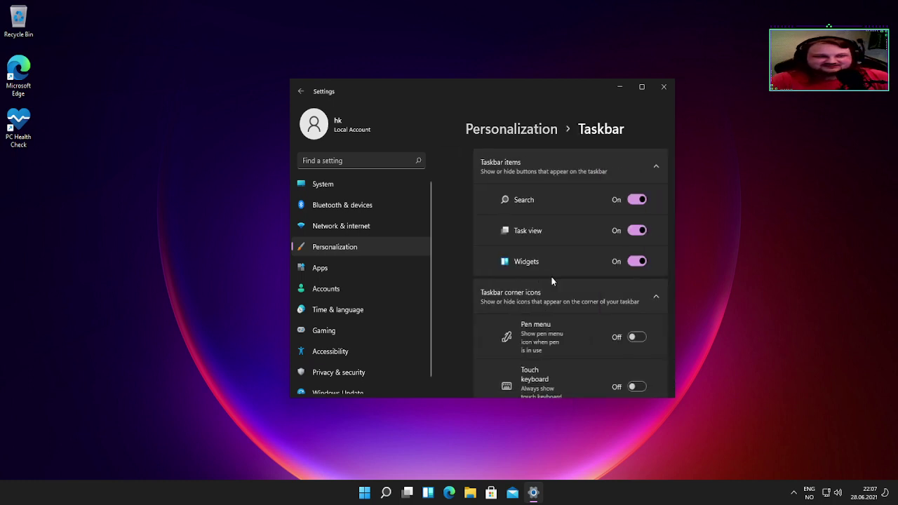
pyautogui.scroll(-3, 552, 279)
pyautogui.scroll(-1, 552, 281)
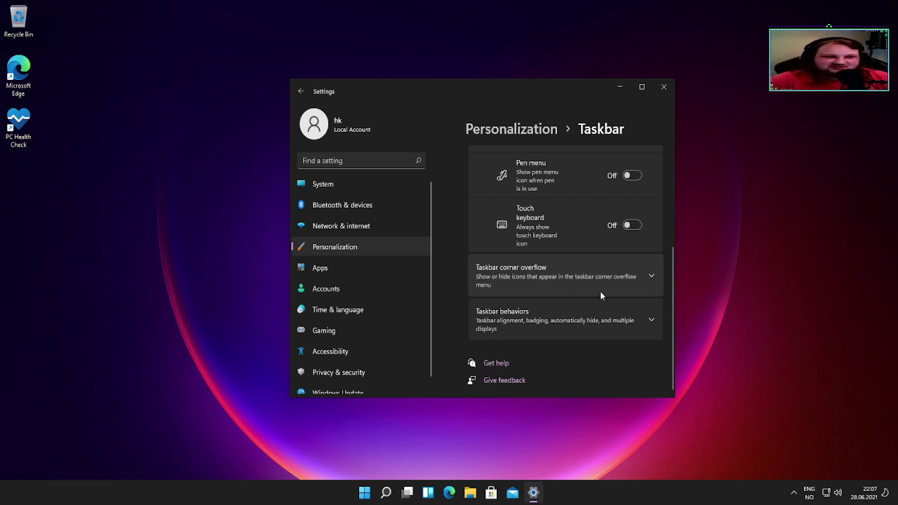
# Step: Set the taskbar alignment to Left and turn off the Search taskbar item
pyautogui.click(582, 324)
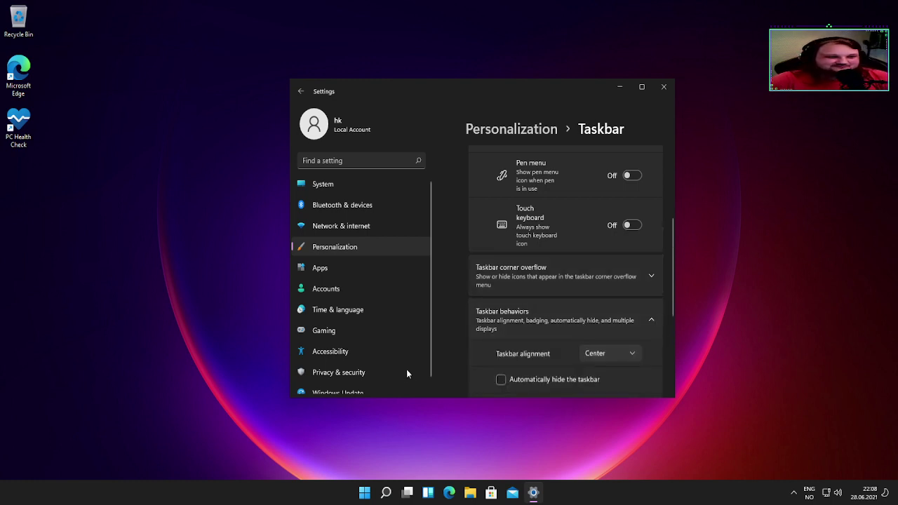
pyautogui.click(623, 347)
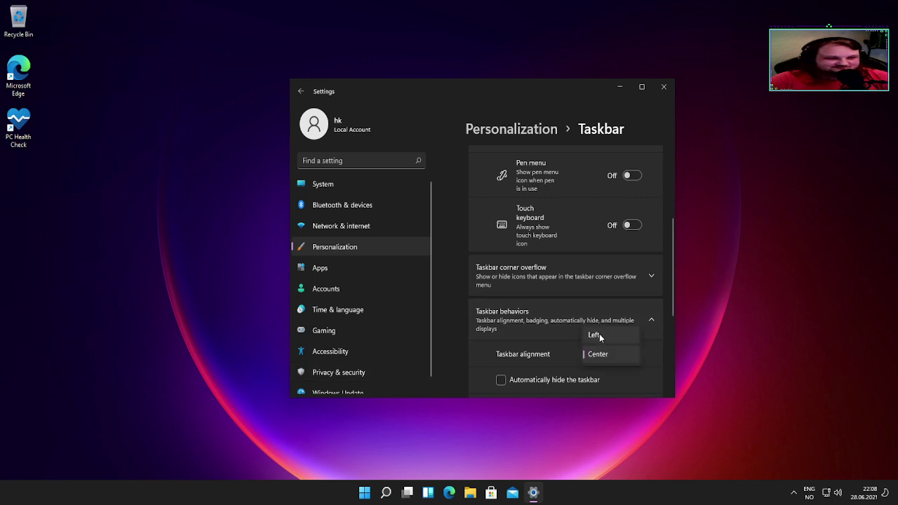
pyautogui.click(595, 335)
pyautogui.scroll(5, 573, 212)
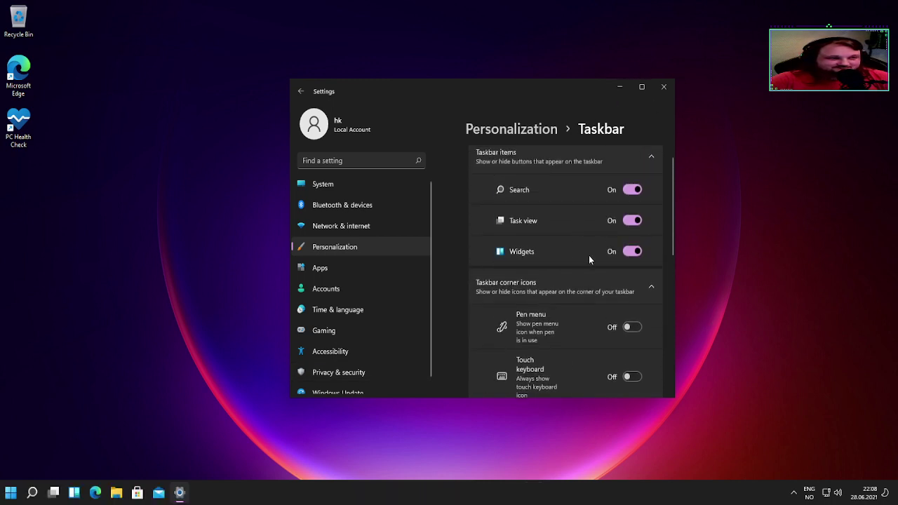
pyautogui.click(633, 201)
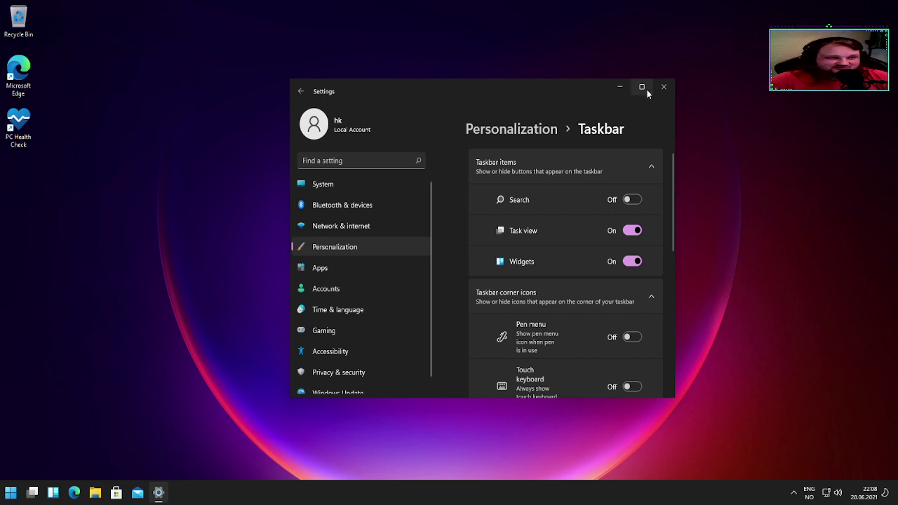
# Step: Add a second virtual desktop in Task View, remove it again and return to the Settings window
pyautogui.click(32, 497)
pyautogui.click(502, 452)
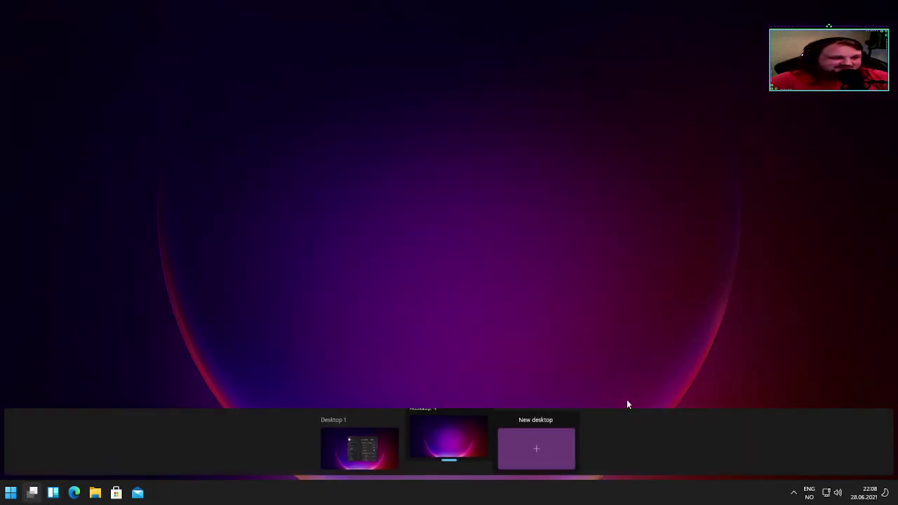
pyautogui.click(481, 420)
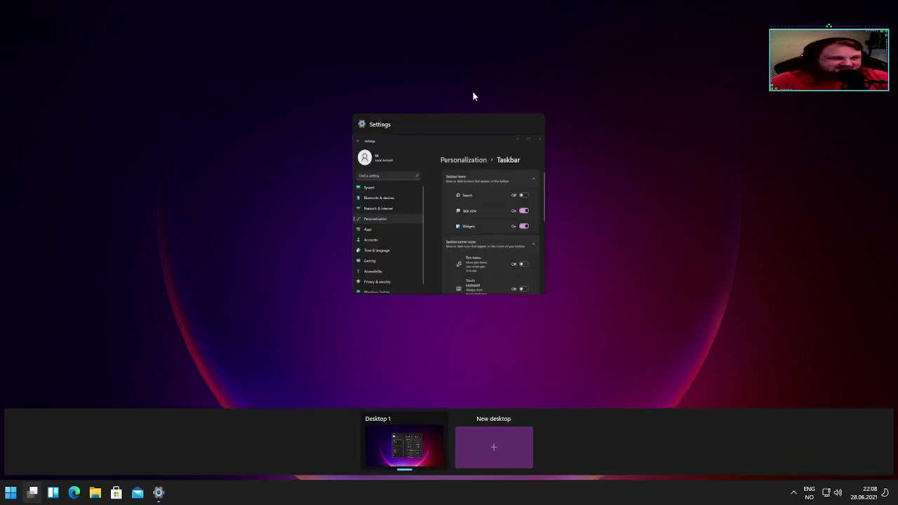
pyautogui.click(29, 492)
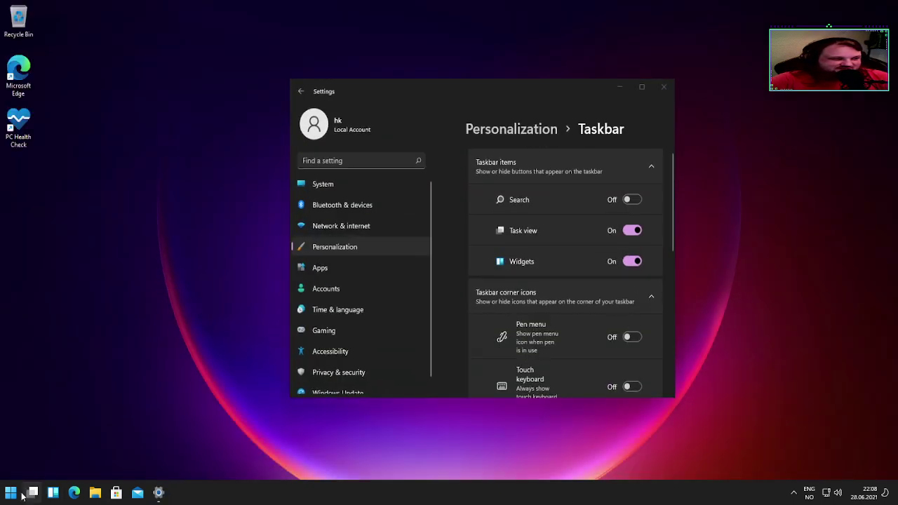
# Step: Move the Settings window up, search the Start menu for "cib" to open Control Panel, and close it after viewing its categories
pyautogui.moveTo(558, 61); pyautogui.dragTo(524, 49)
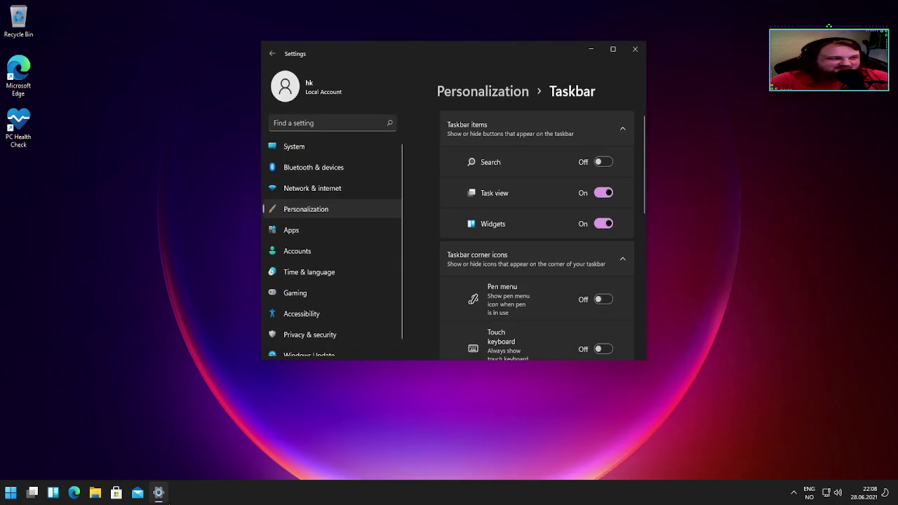
pyautogui.click(10, 492)
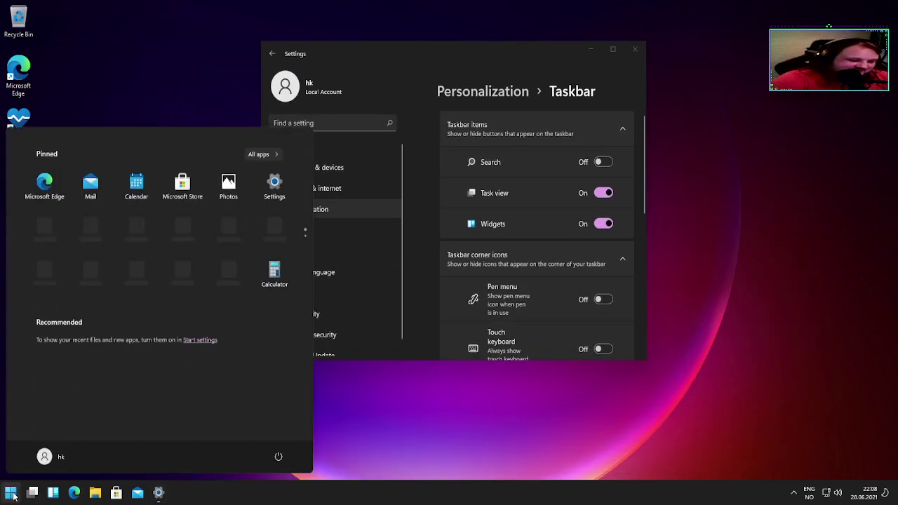
pyautogui.write('co')
pyautogui.press('BackSpace')
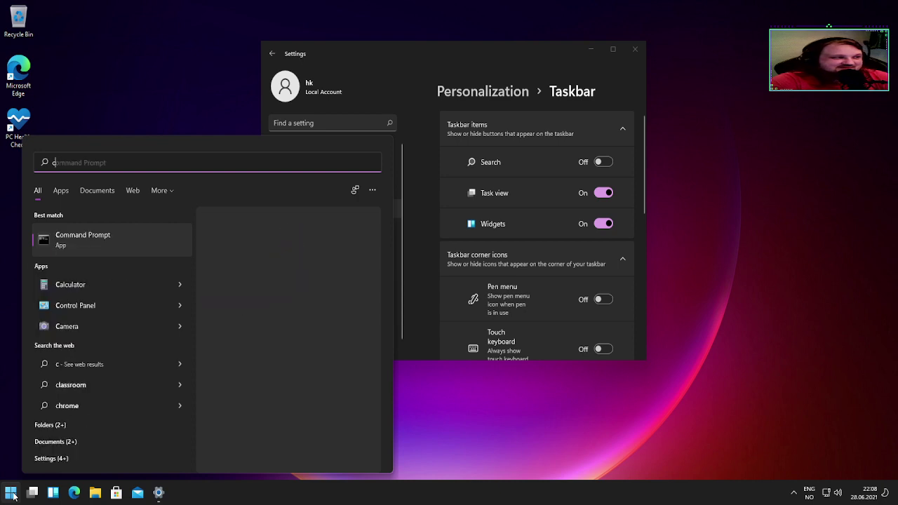
pyautogui.write('on')
pyautogui.press('BackSpace')
pyautogui.press('BackSpace')
pyautogui.write('ib')
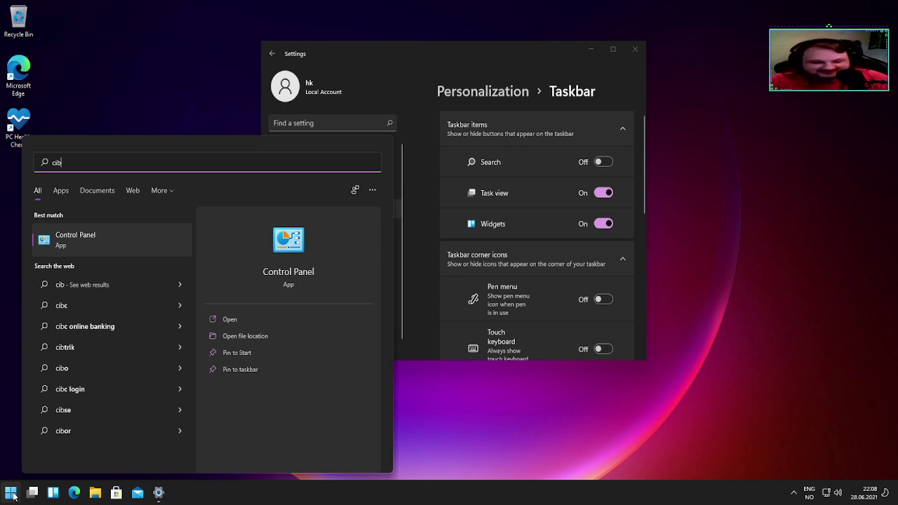
pyautogui.press('Return')
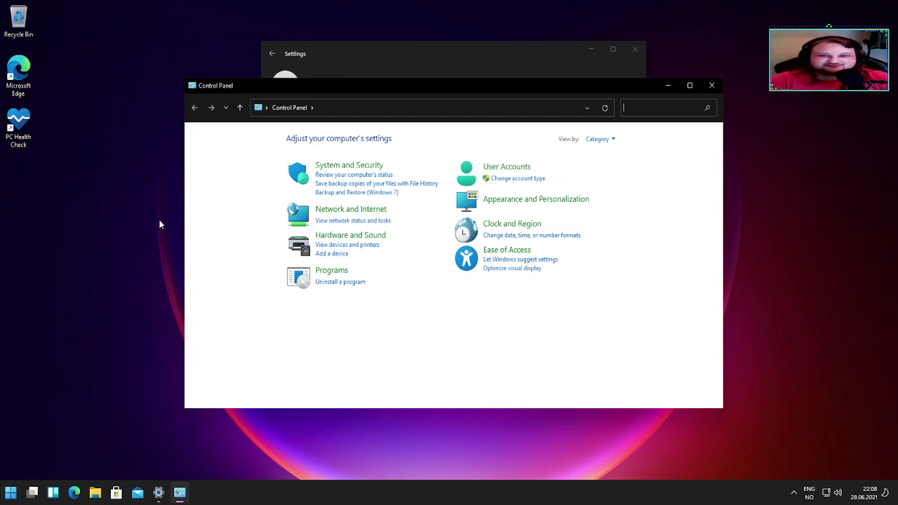
pyautogui.moveTo(482, 88); pyautogui.dragTo(519, 54)
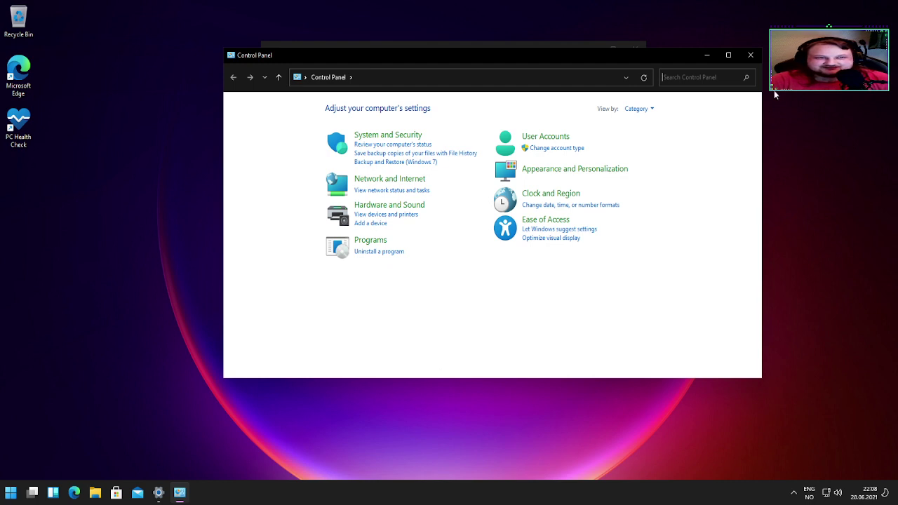
pyautogui.click(750, 55)
# Step: Enlarge the Settings window on several sides so more of the Taskbar page fits
pyautogui.moveTo(488, 56)
pyautogui.mouseDown()
pyautogui.moveTo(500, 54)
pyautogui.moveTo(494, 59)
pyautogui.mouseUp()
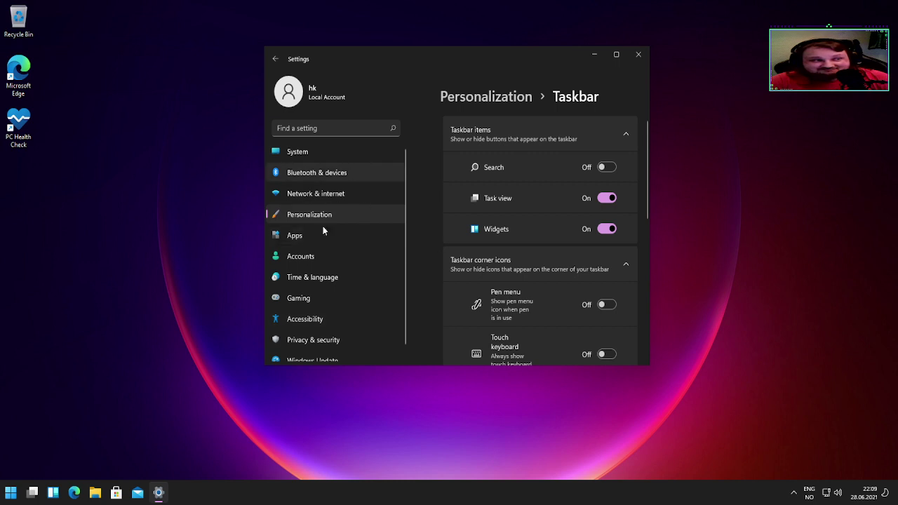
pyautogui.moveTo(263, 51); pyautogui.dragTo(126, 38)
pyautogui.moveTo(368, 48); pyautogui.dragTo(367, 18)
pyautogui.moveTo(330, 367); pyautogui.dragTo(327, 421)
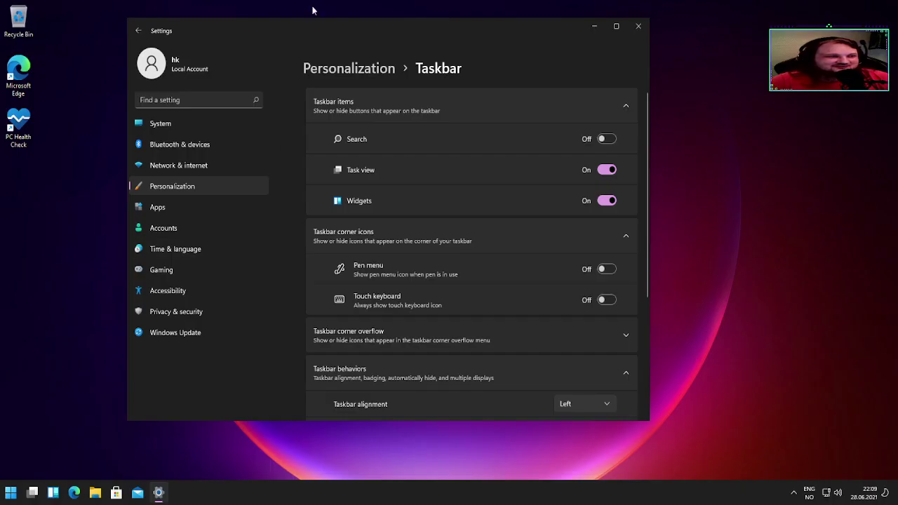
# Step: Run tpm.msc from the Start menu, check the TPM status and close the TPM Management window
pyautogui.click(19, 493)
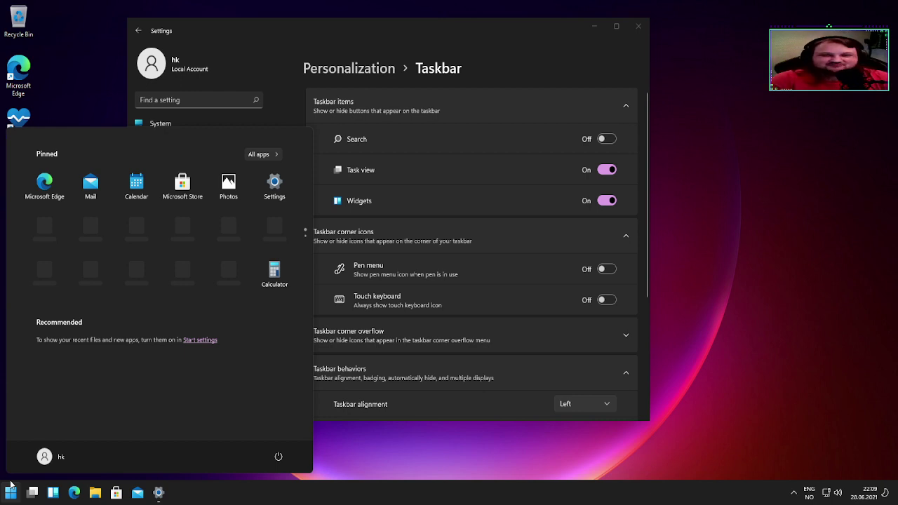
pyautogui.write('tpm.msc')
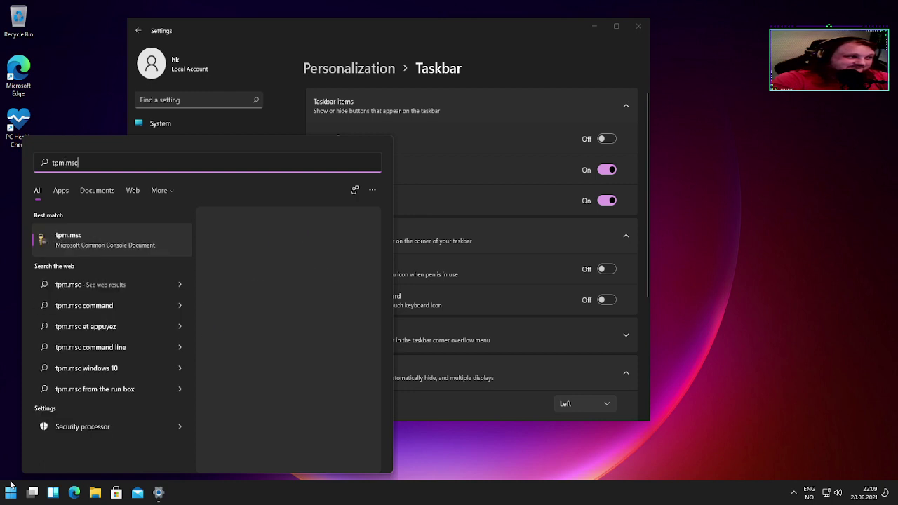
pyautogui.press('Return')
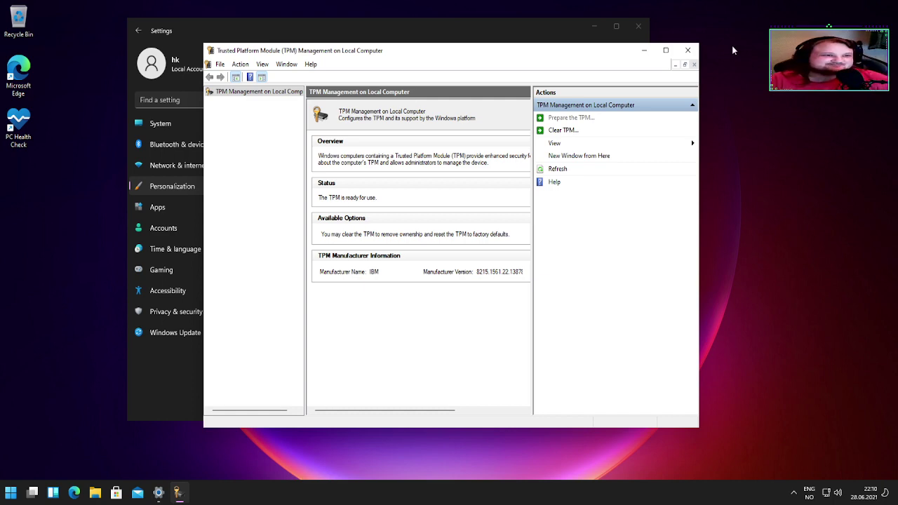
pyautogui.click(685, 50)
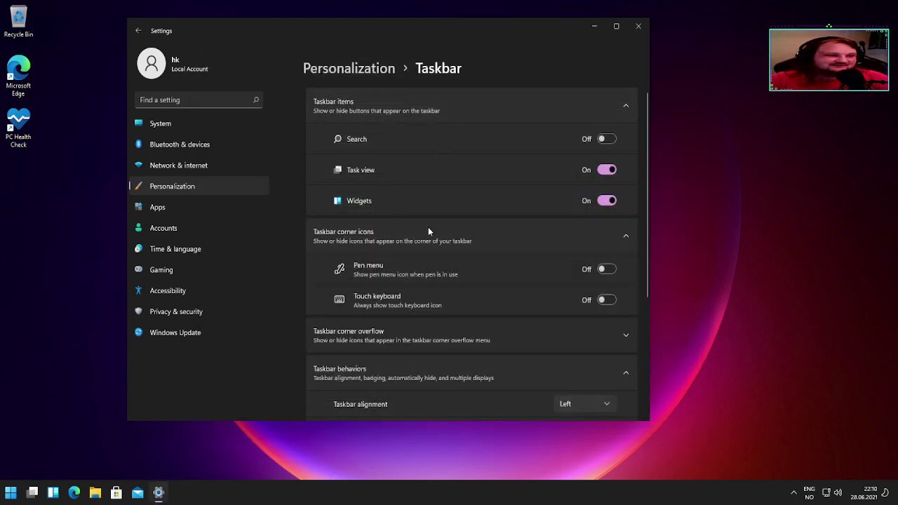
# Step: Open Apps & features, maximize the Settings window and review the choices for where to get apps
pyautogui.scroll(-5, 418, 280)
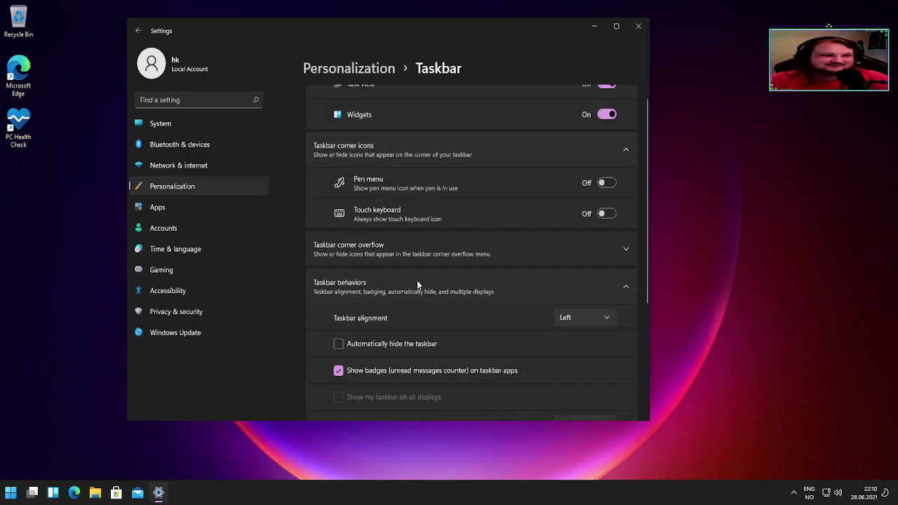
pyautogui.click(173, 207)
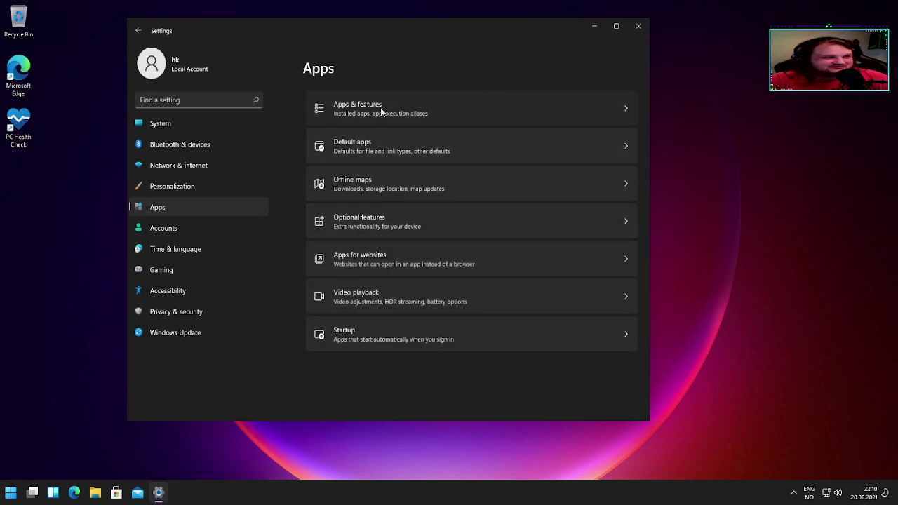
pyautogui.click(381, 110)
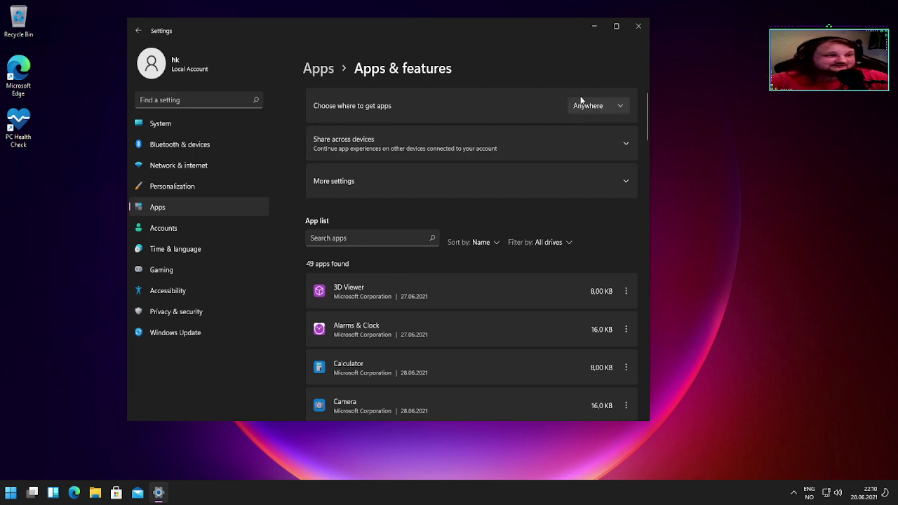
pyautogui.click(587, 108)
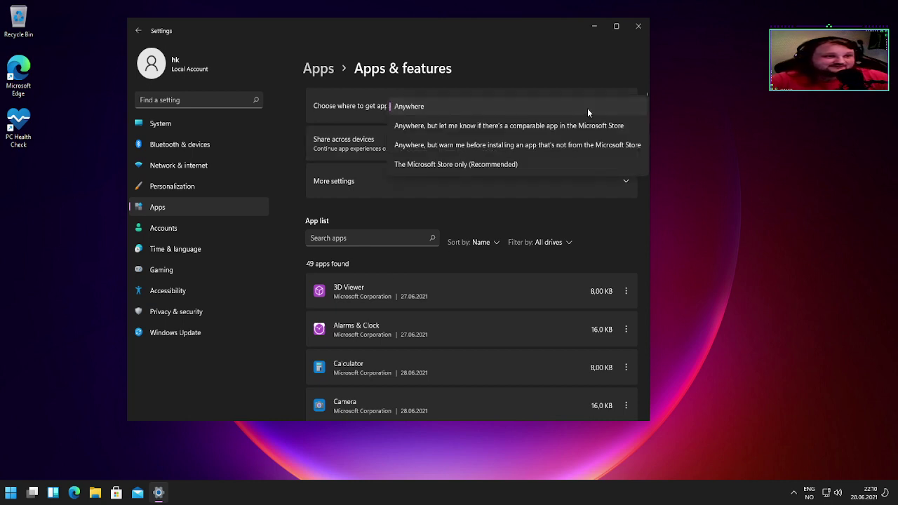
pyautogui.click(616, 26)
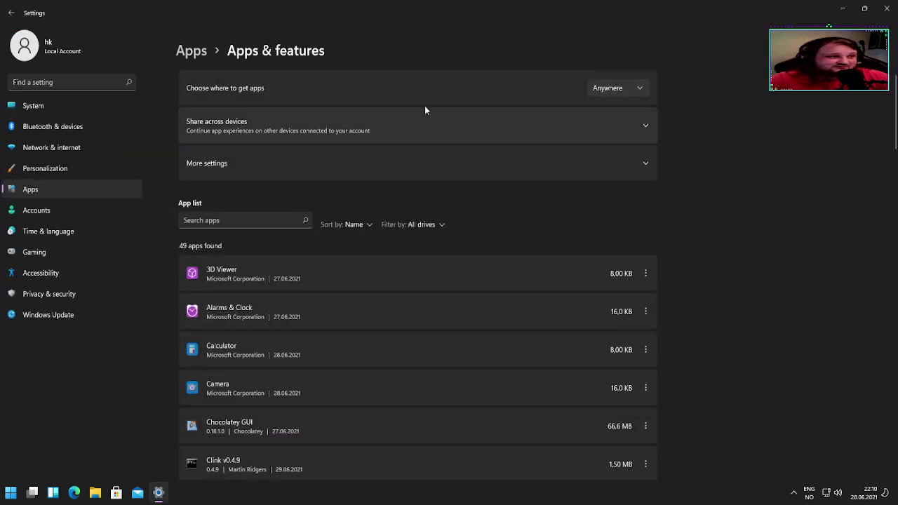
pyautogui.click(607, 88)
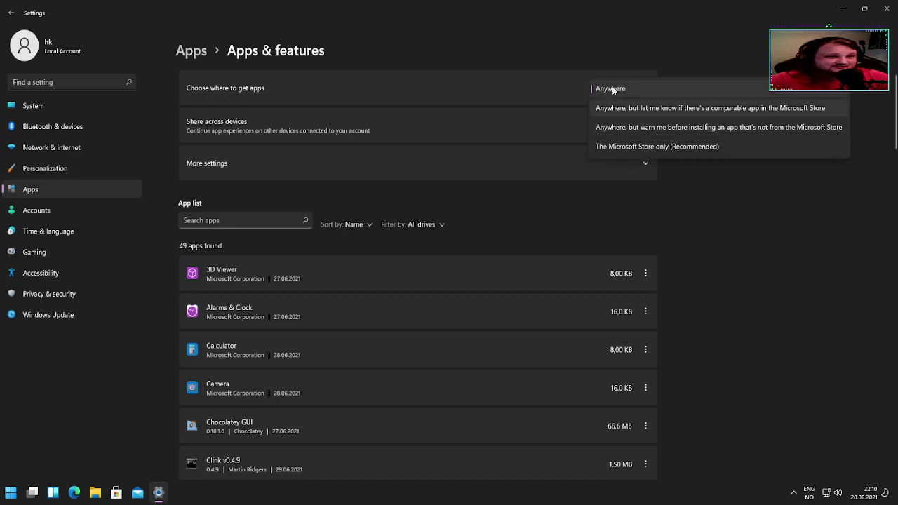
pyautogui.click(619, 59)
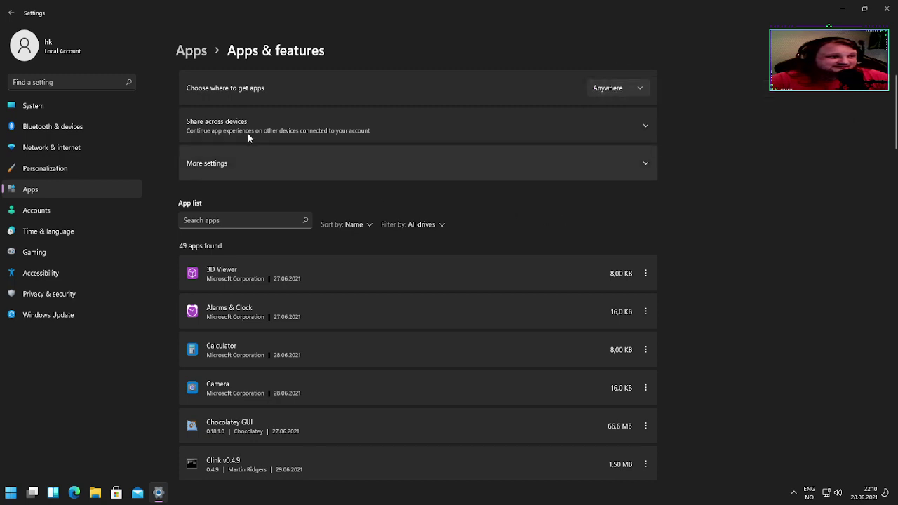
# Step: Expand the Share across devices options with Off selected and open the App execution aliases page
pyautogui.click(412, 133)
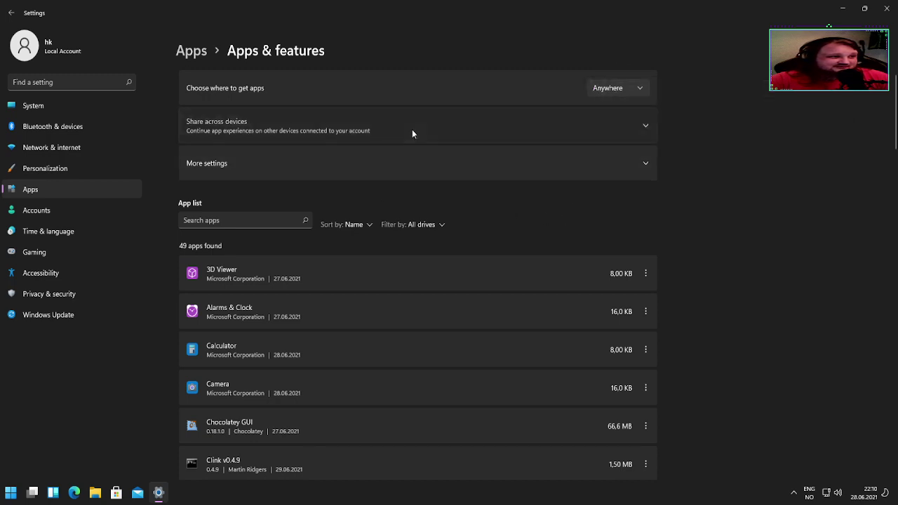
pyautogui.click(220, 167)
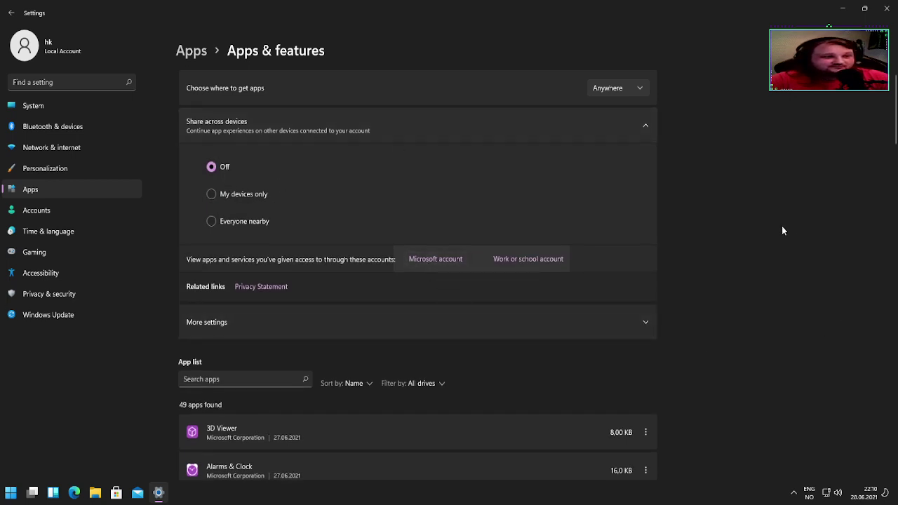
pyautogui.click(497, 321)
pyautogui.click(320, 365)
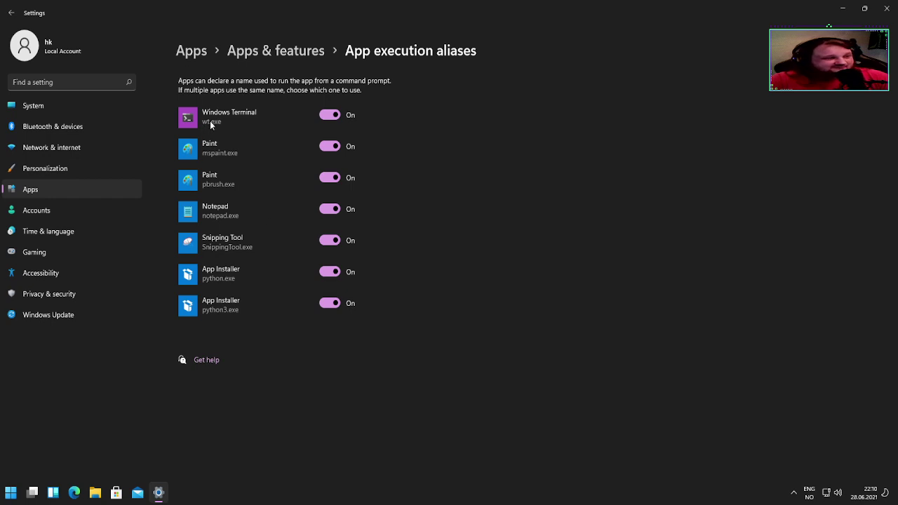
# Step: Open Command Prompt through the Start search and close it again
pyautogui.click(14, 494)
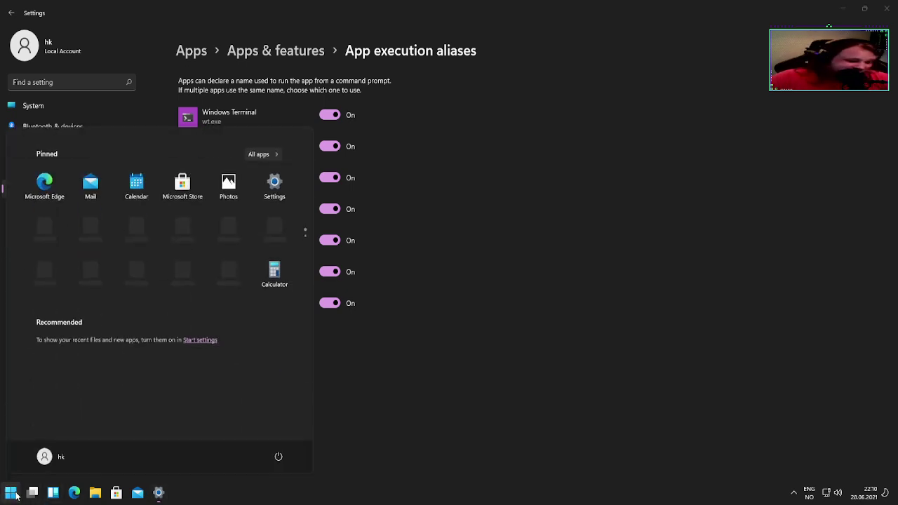
pyautogui.write('cmd')
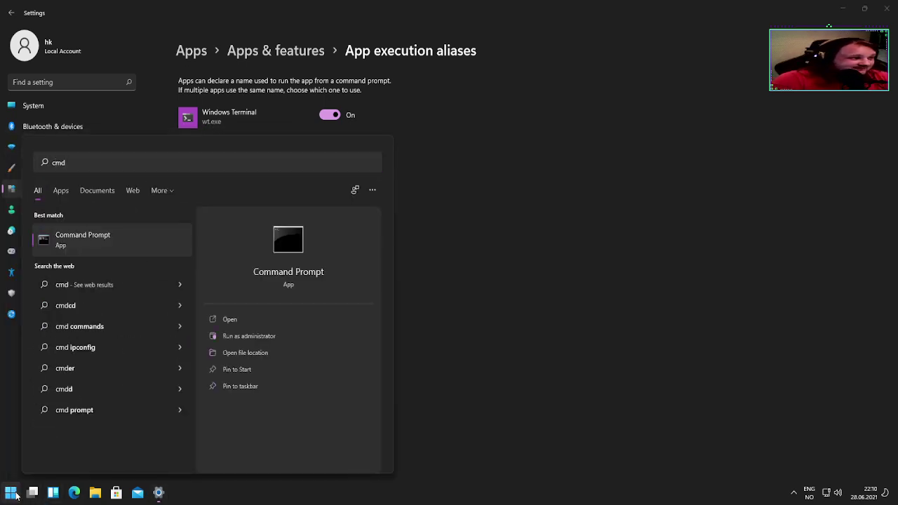
pyautogui.press('Return')
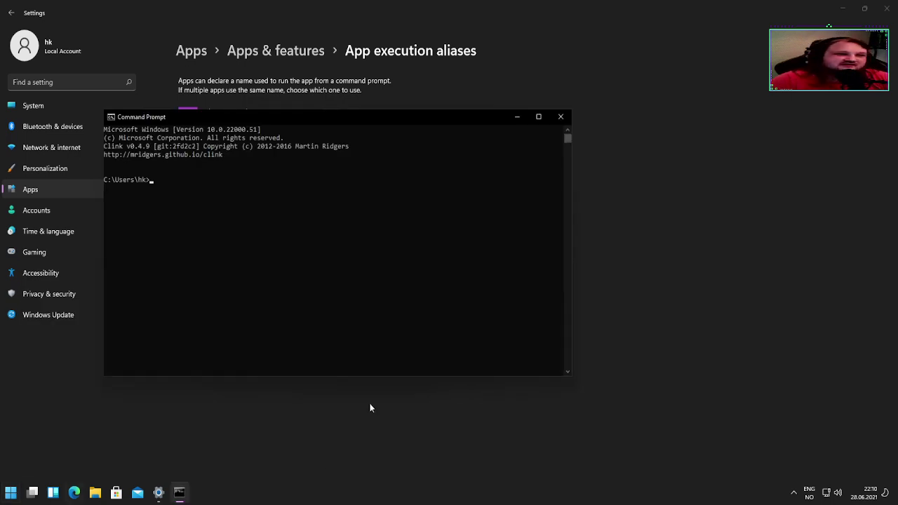
pyautogui.click(560, 117)
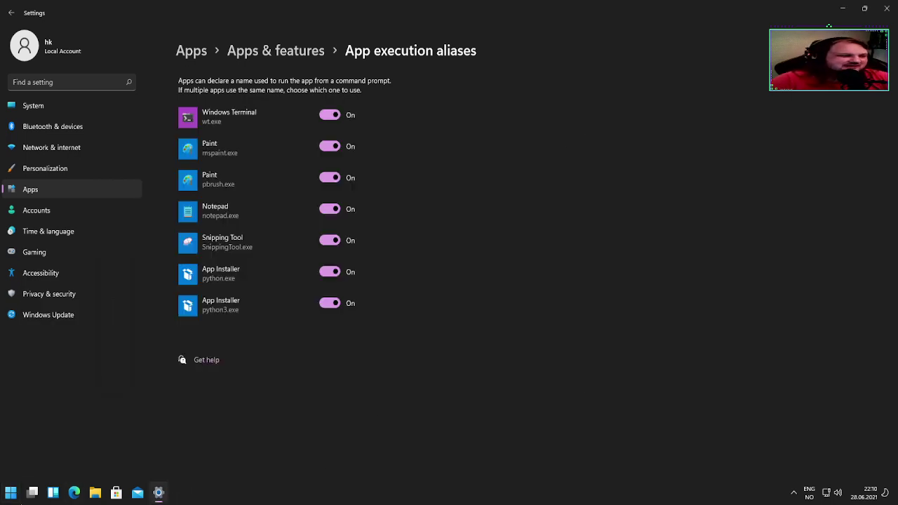
pyautogui.click(14, 494)
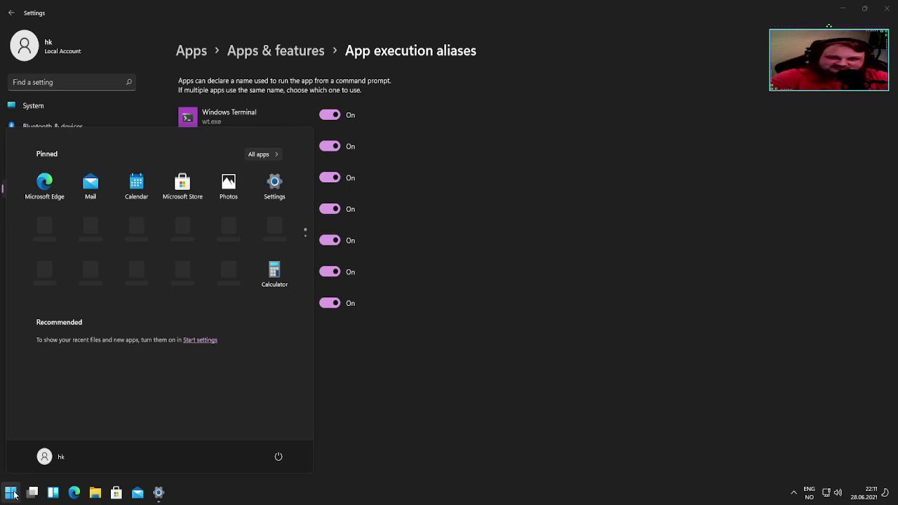
pyautogui.click(631, 194)
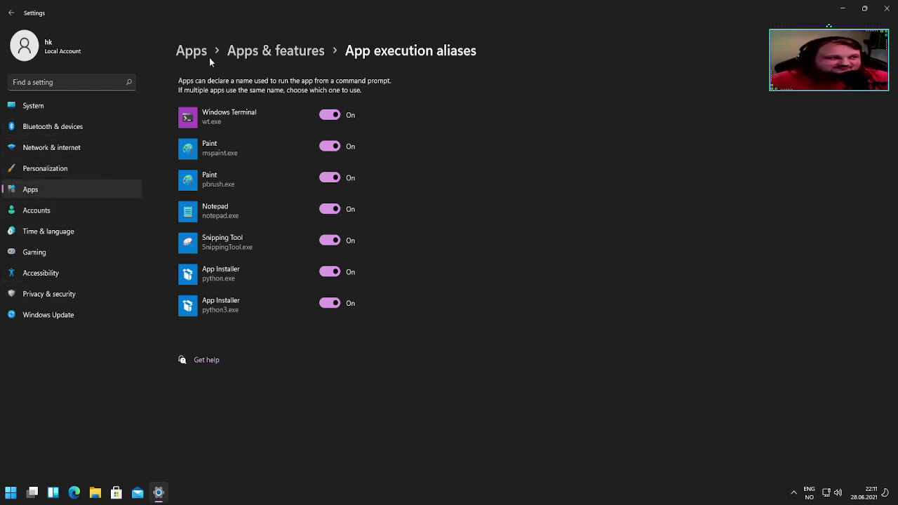
# Step: Return to Apps & features and review the choices for where to get apps and the Share across devices options
pyautogui.click(192, 51)
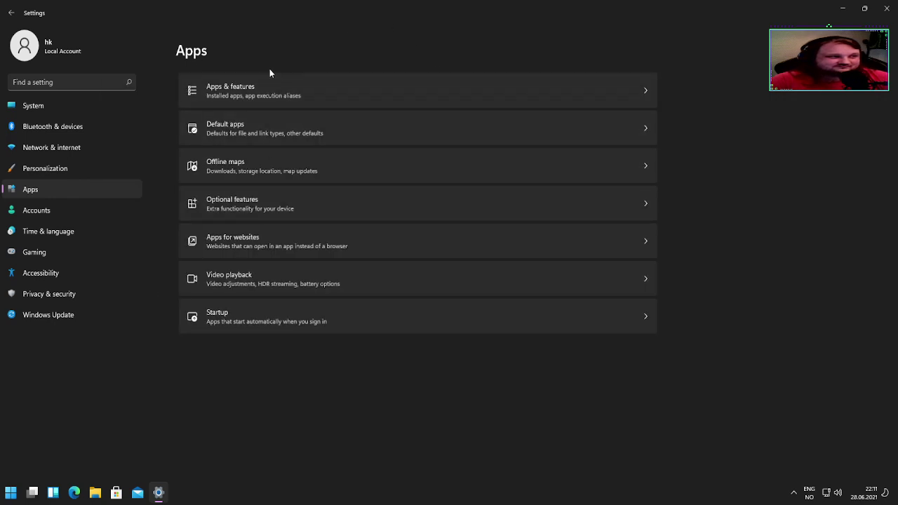
pyautogui.click(257, 94)
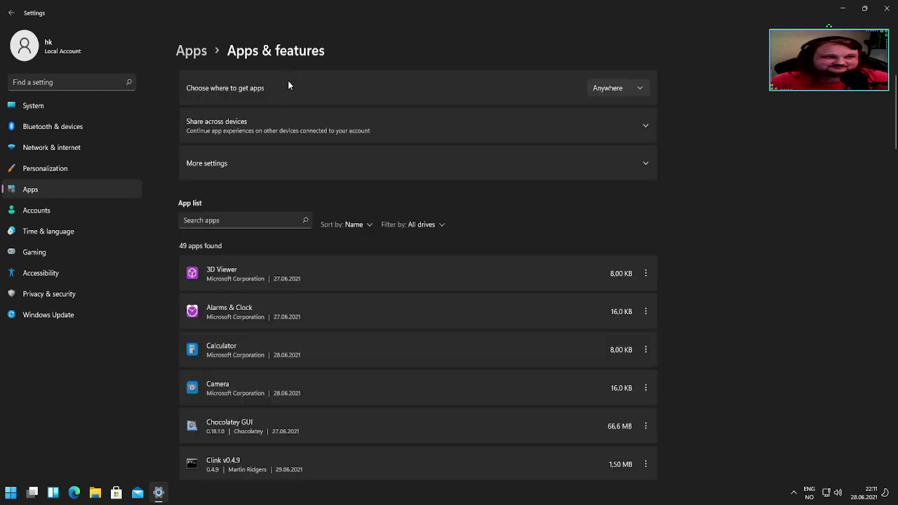
pyautogui.click(631, 92)
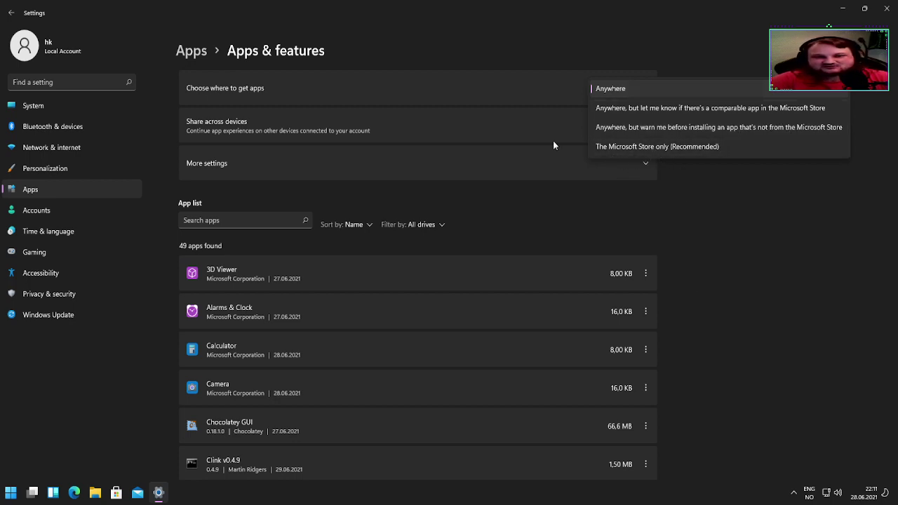
pyautogui.click(794, 354)
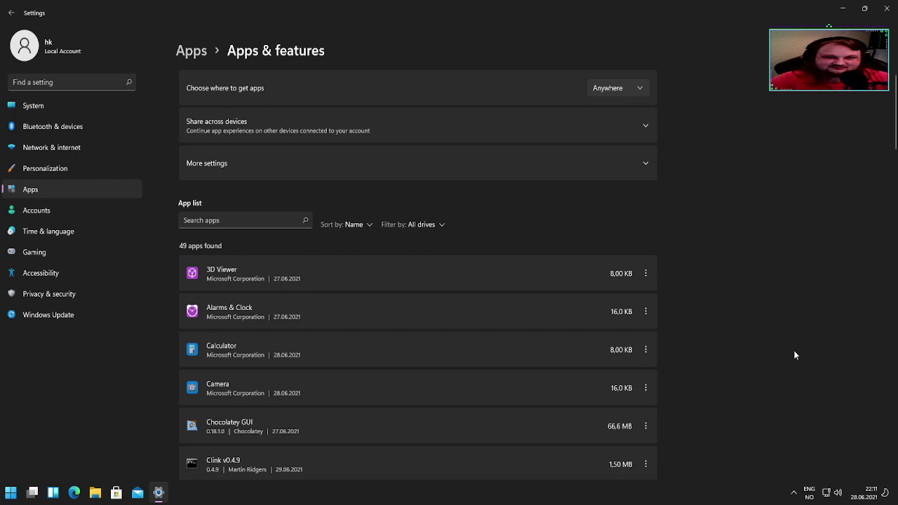
pyautogui.click(327, 130)
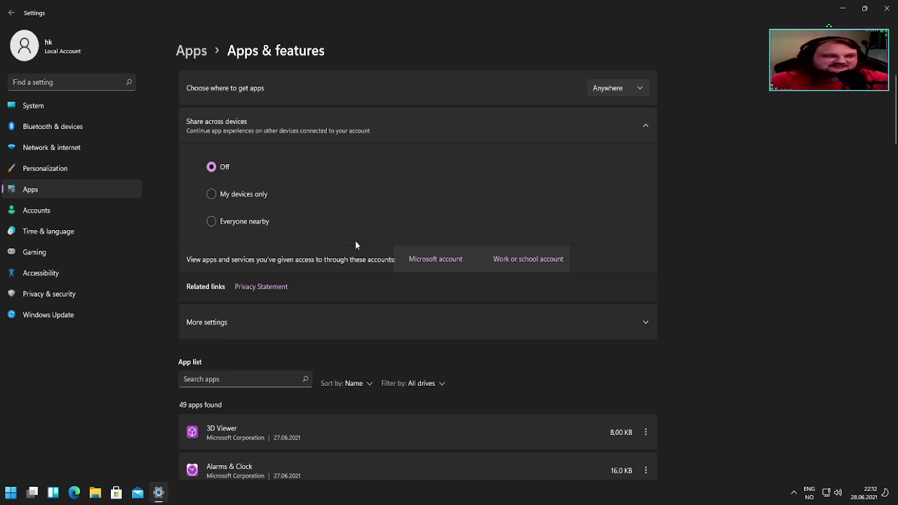
pyautogui.click(337, 121)
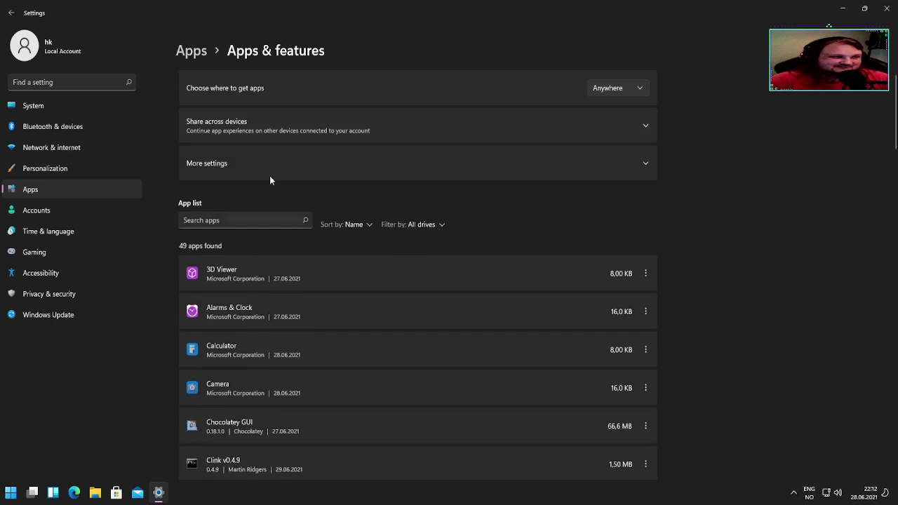
# Step: Open App execution aliases from the additional app settings and turn off the Windows Terminal alias wt.exe
pyautogui.click(258, 172)
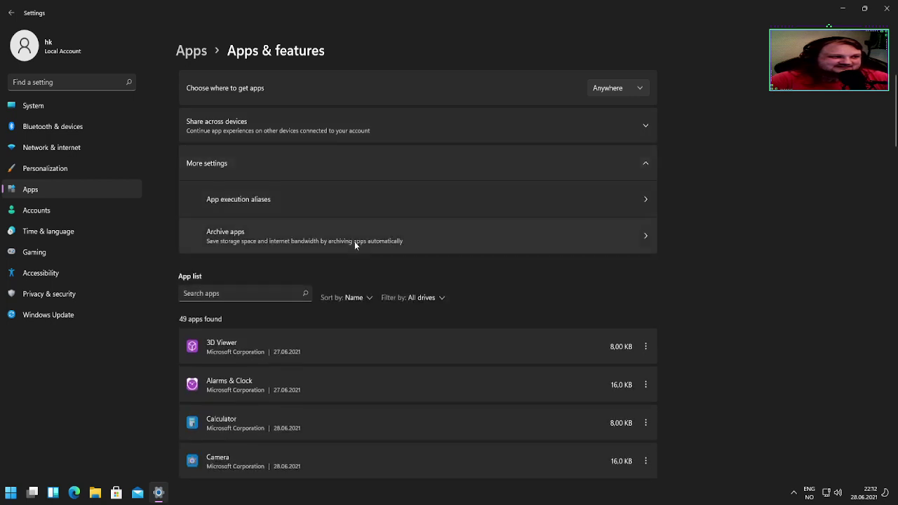
pyautogui.click(275, 194)
pyautogui.click(328, 114)
# Step: Try to run wt from the Start search with the alias off and return to Settings
pyautogui.click(10, 495)
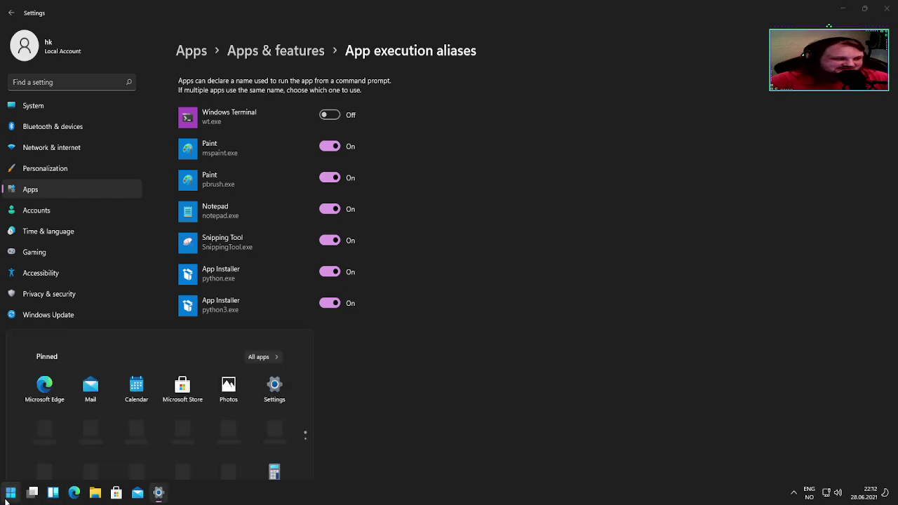
pyautogui.write('wt')
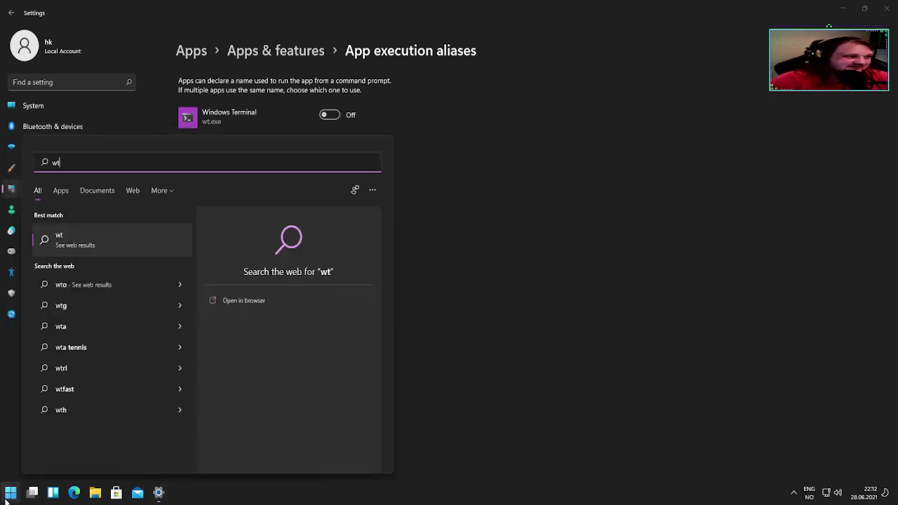
pyautogui.press('Return')
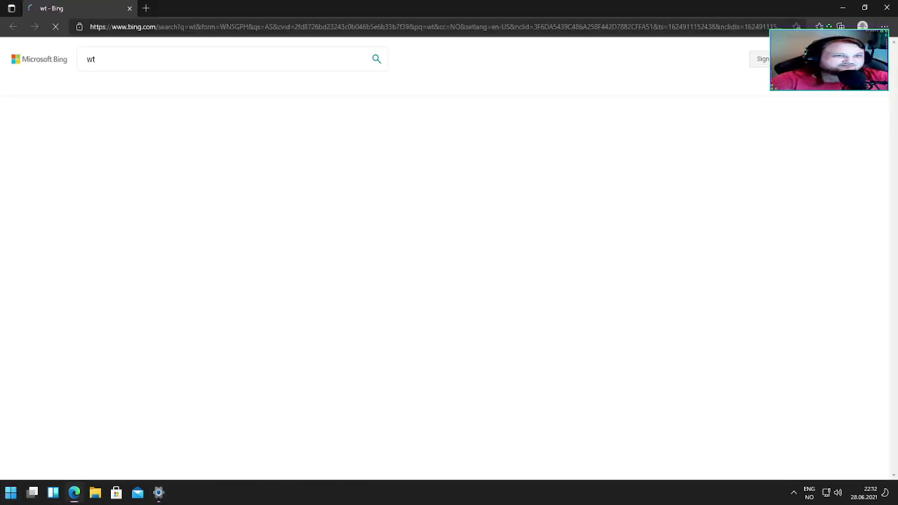
pyautogui.hotkey('alt', 'Tab')
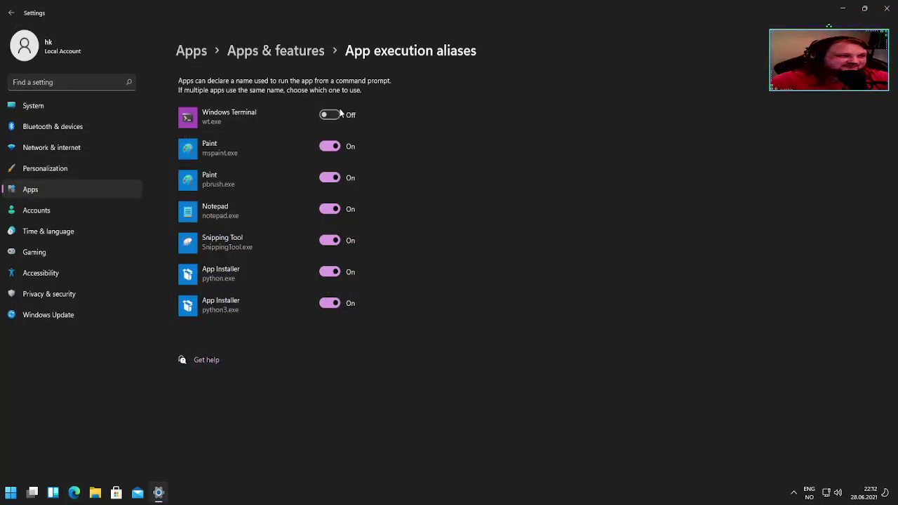
# Step: Turn the Windows Terminal alias on, try to run wt from the Start search and dismiss the message
pyautogui.click(12, 494)
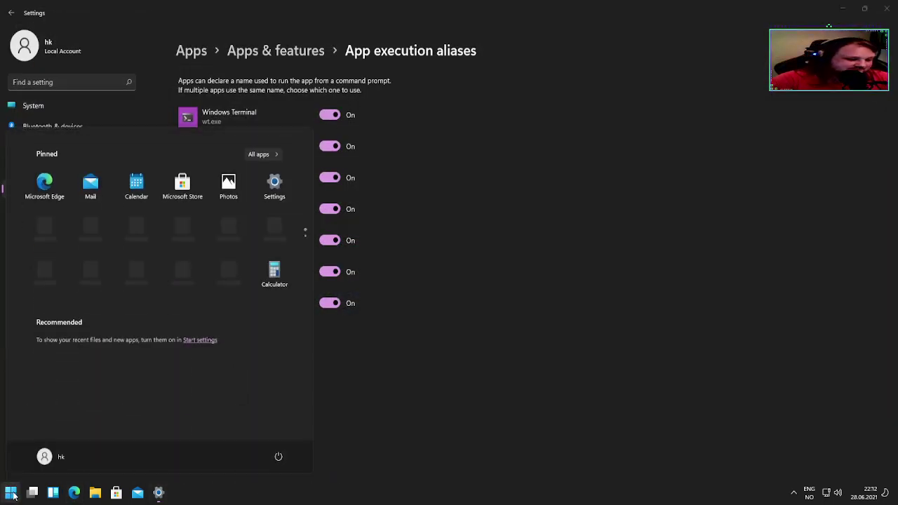
pyautogui.write('wt')
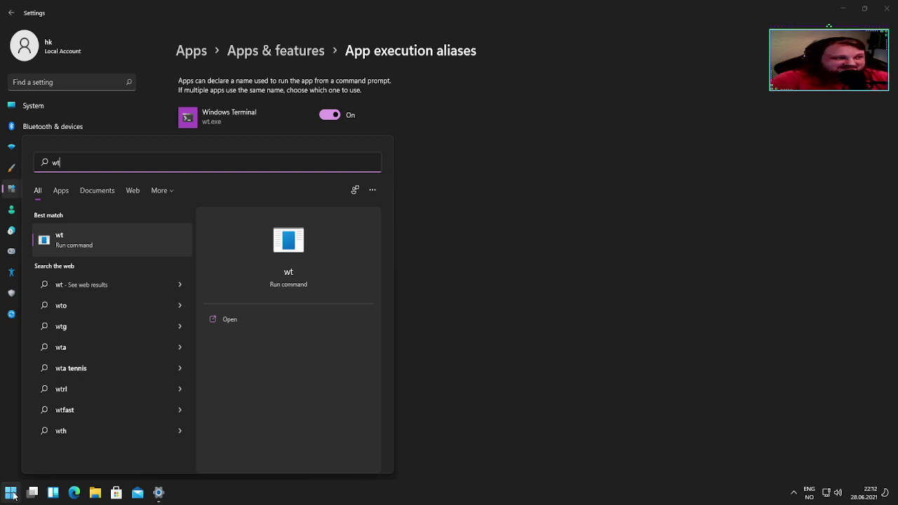
pyautogui.press('Return')
pyautogui.click(485, 249)
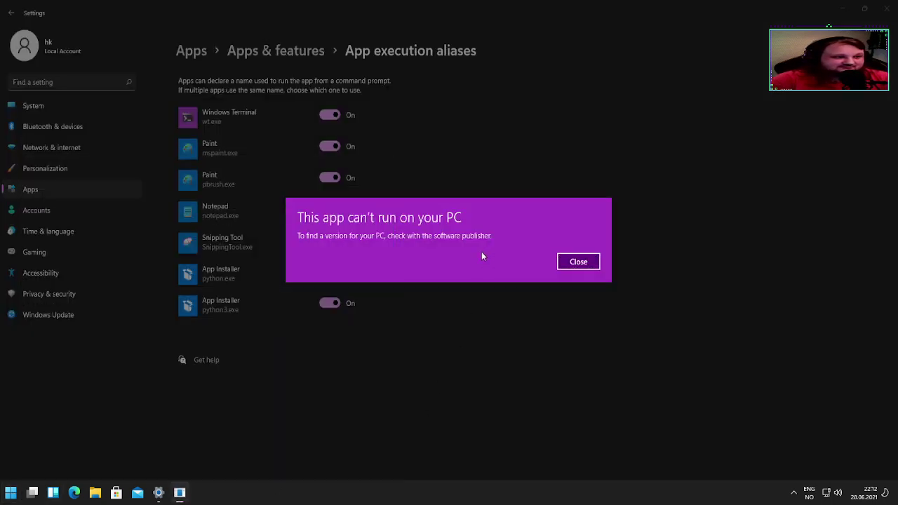
pyautogui.click(574, 261)
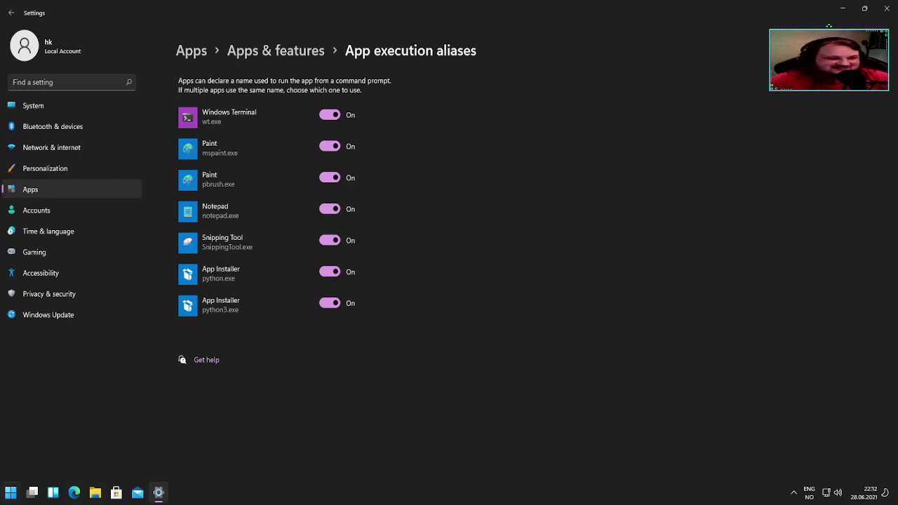
# Step: Open Windows Terminal through the Start search and move its window clear of the alias names
pyautogui.click(11, 492)
pyautogui.write('window')
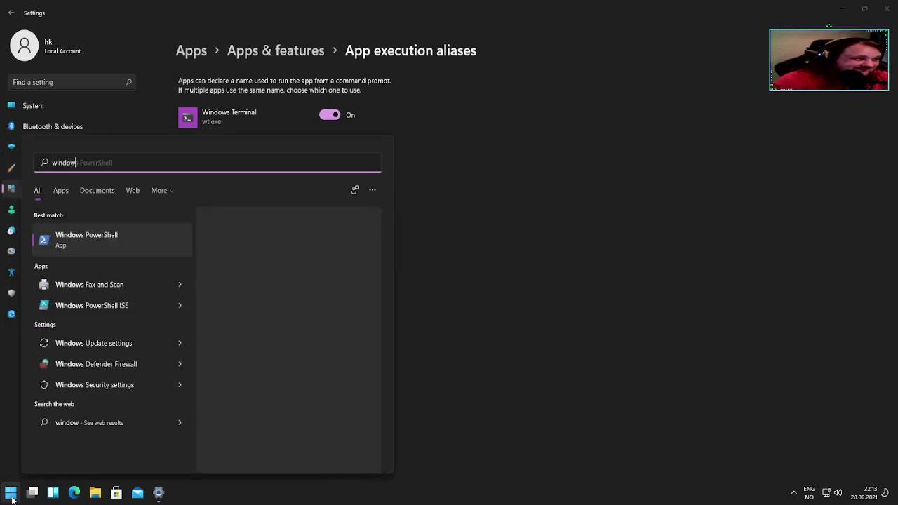
pyautogui.write('s terminal')
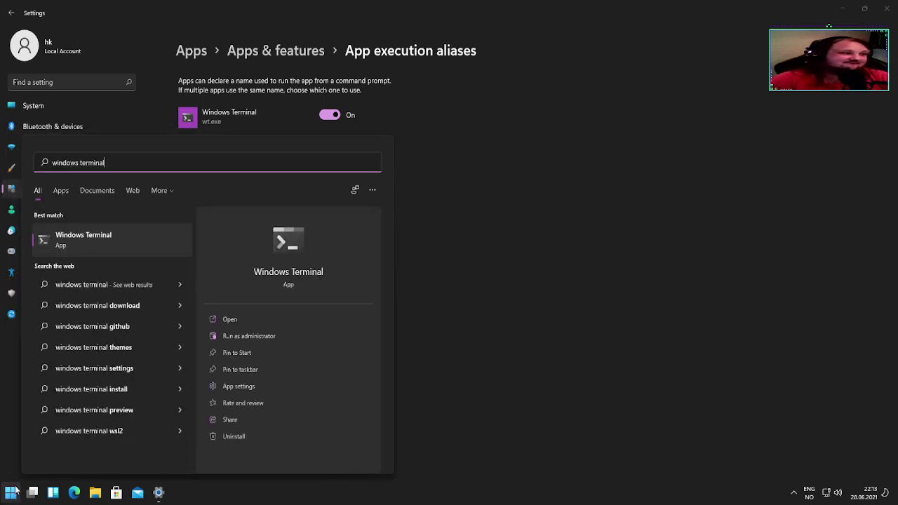
pyautogui.click(94, 238)
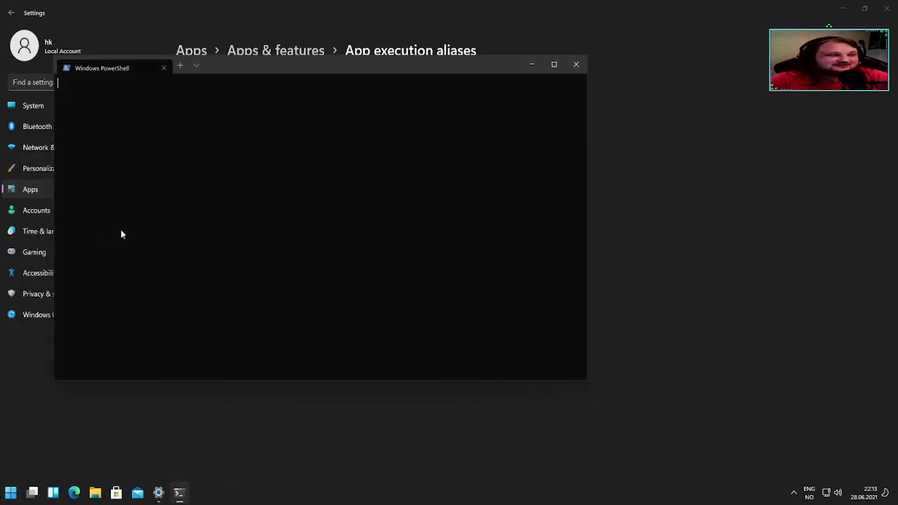
pyautogui.moveTo(249, 65); pyautogui.dragTo(546, 25)
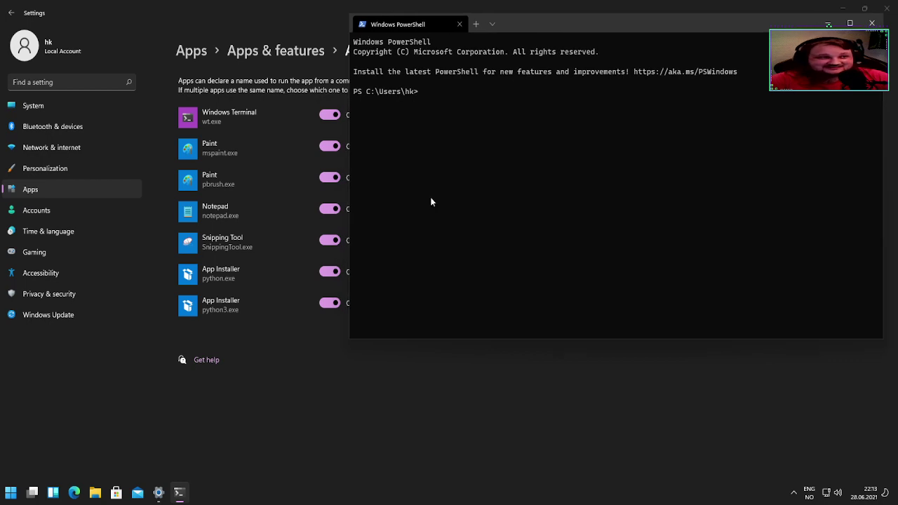
# Step: Open Windows PowerShell through the Start search and move its window beside Windows Terminal
pyautogui.click(10, 491)
pyautogui.write('power')
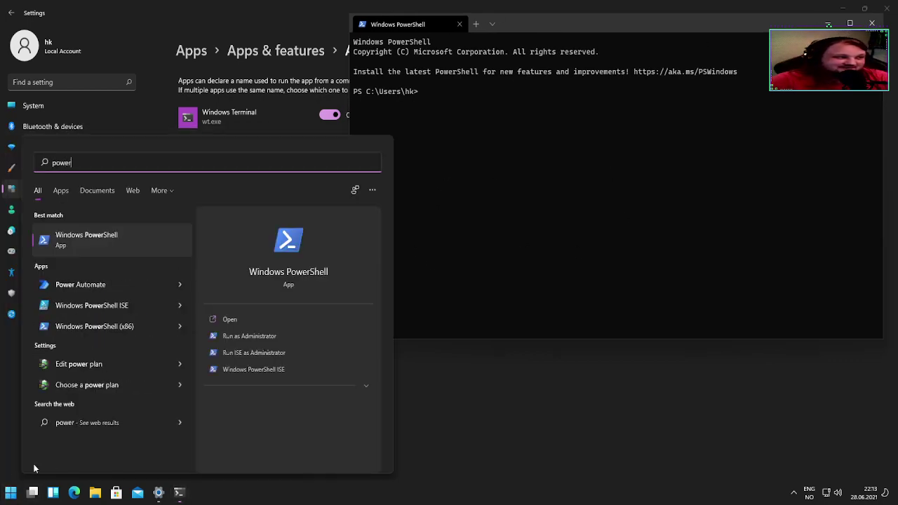
pyautogui.click(85, 239)
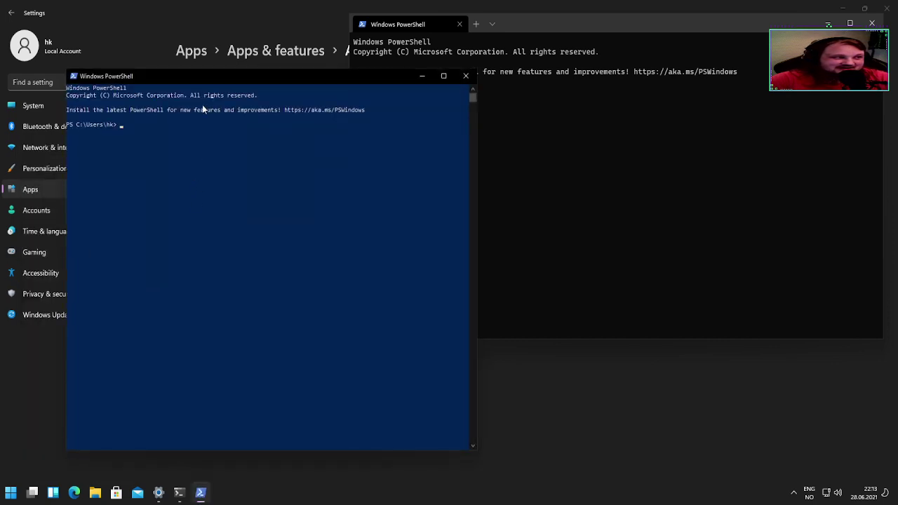
pyautogui.moveTo(191, 82); pyautogui.dragTo(153, 20)
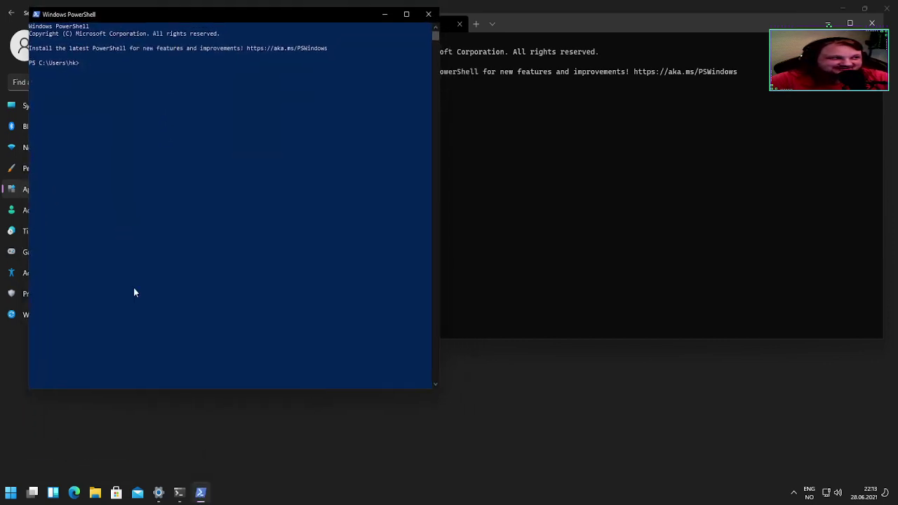
# Step: Open Command Prompt through the Start search and place its window below the other two consoles' title bars
pyautogui.click(6, 498)
pyautogui.write('cmd')
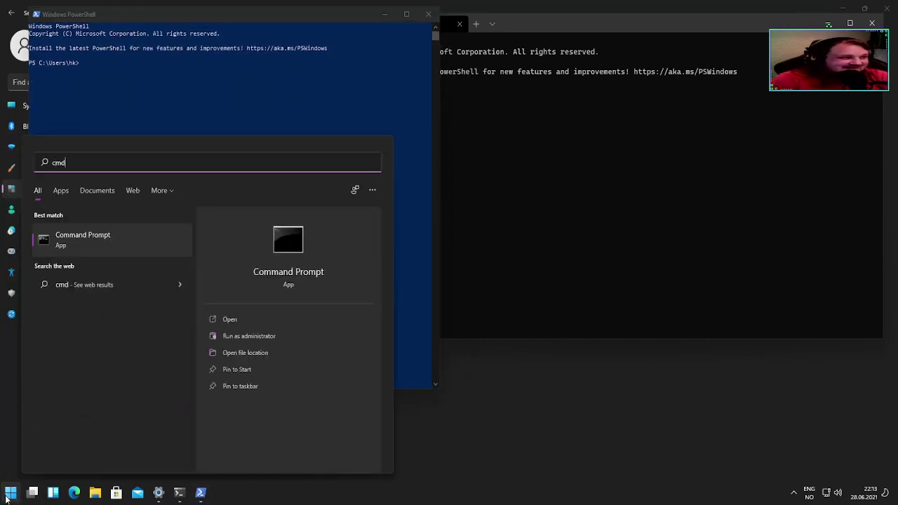
pyautogui.press('Return')
pyautogui.moveTo(232, 92); pyautogui.dragTo(419, 209)
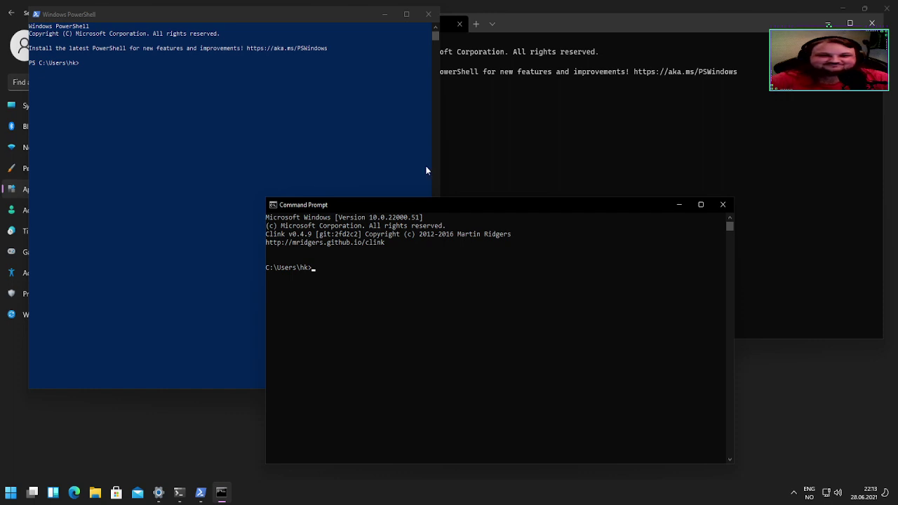
# Step: Bring Windows Terminal in front of the other console windows and reposition it slightly
pyautogui.click(536, 40)
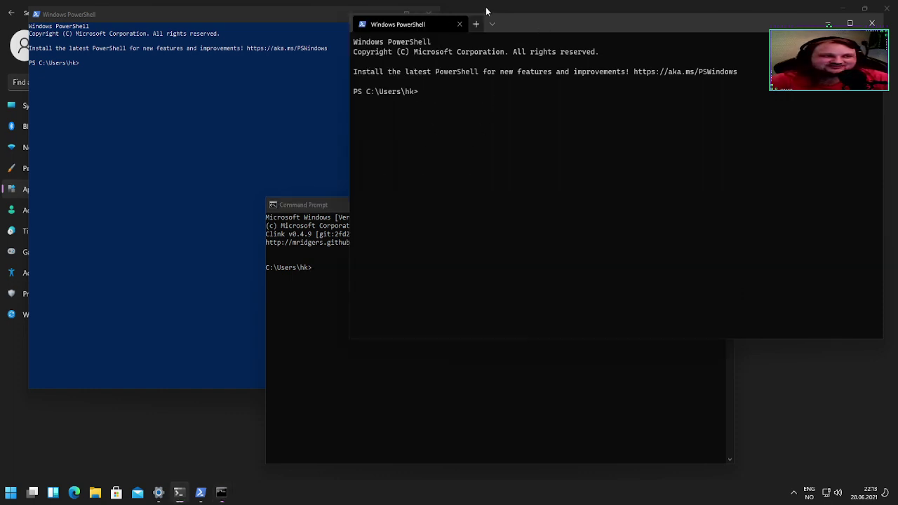
pyautogui.moveTo(519, 22)
pyautogui.mouseDown()
pyautogui.moveTo(395, 71)
pyautogui.moveTo(535, 10)
pyautogui.moveTo(538, 24)
pyautogui.moveTo(507, 9)
pyautogui.mouseUp()
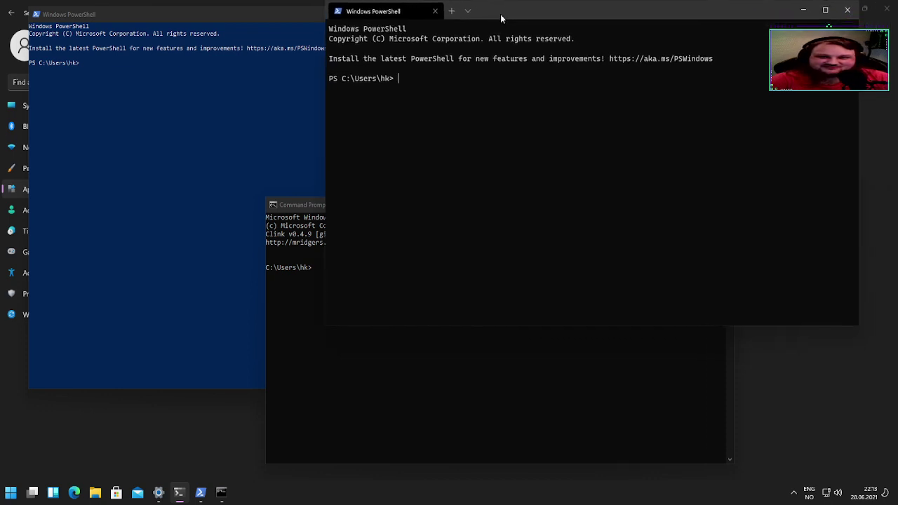
pyautogui.moveTo(520, 20); pyautogui.dragTo(544, 28)
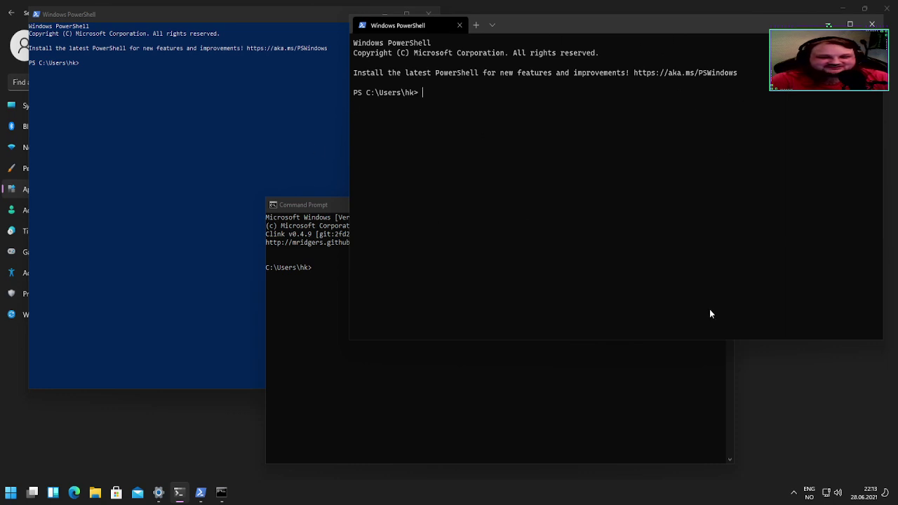
# Step: View the profiles available in Windows Terminal, then close the Windows Terminal and Command Prompt windows
pyautogui.hotkey('alt', 'Tab')
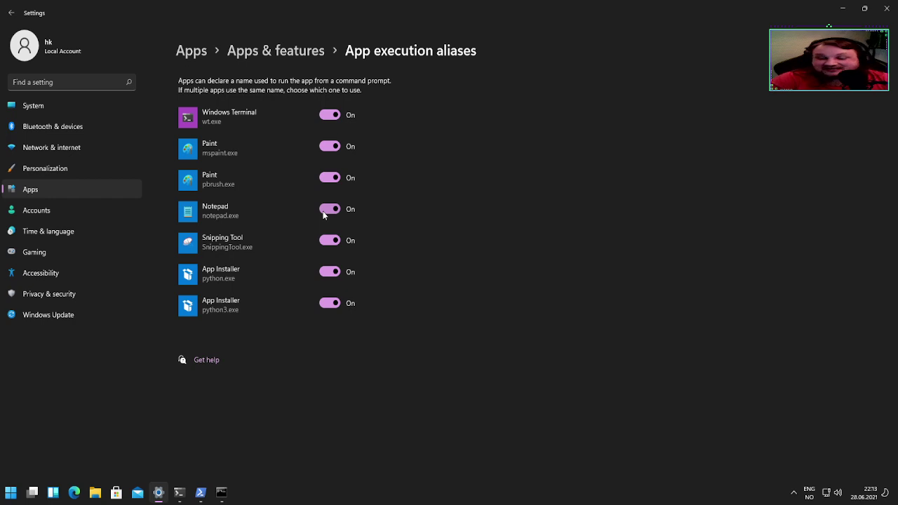
pyautogui.click(221, 492)
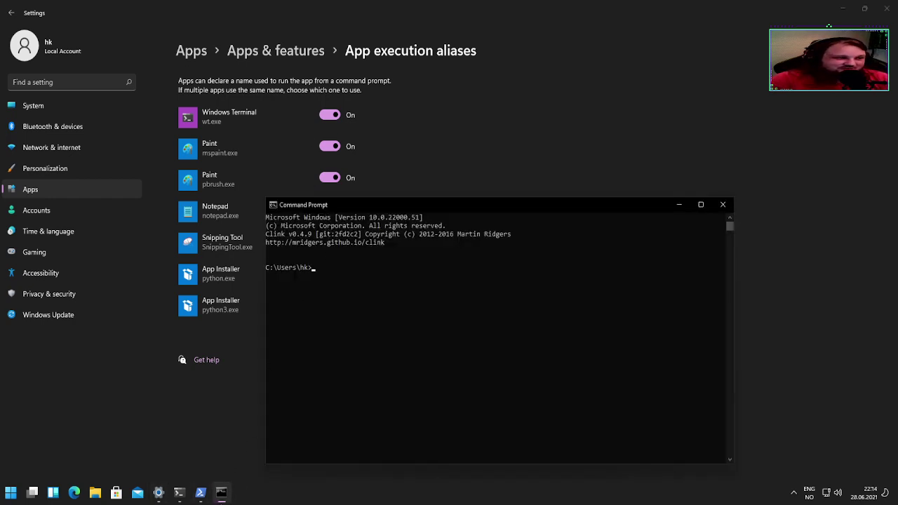
pyautogui.click(179, 492)
pyautogui.click(492, 26)
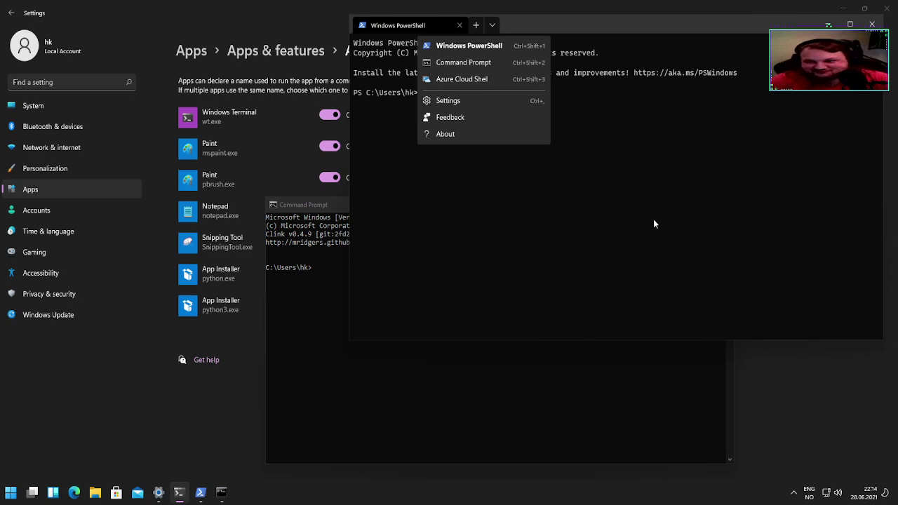
pyautogui.click(608, 28)
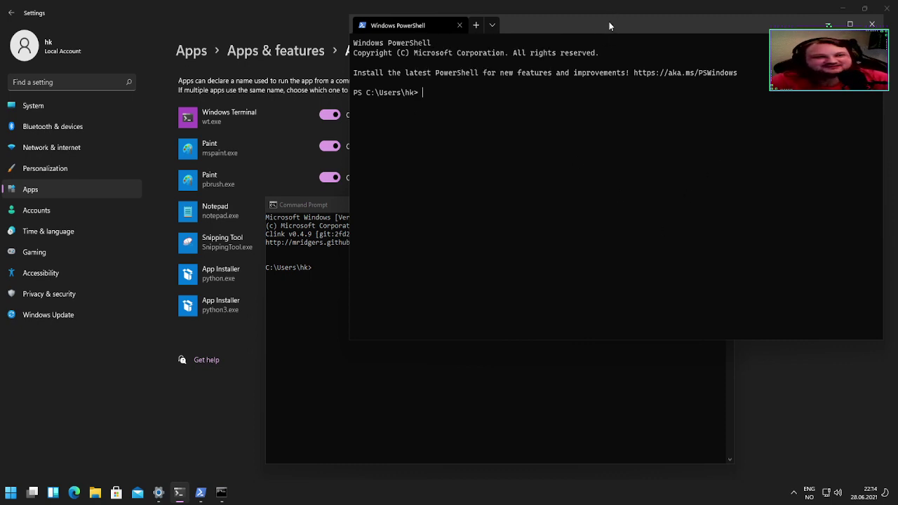
pyautogui.click(872, 25)
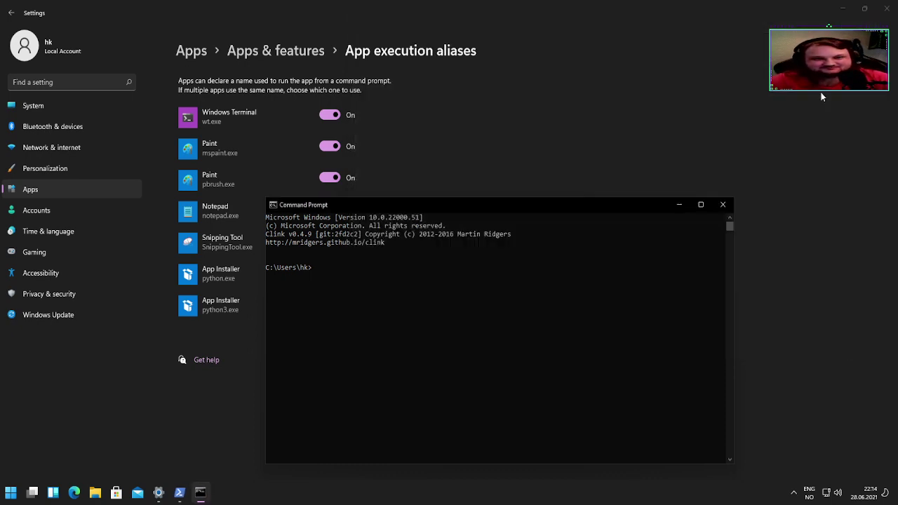
pyautogui.click(721, 204)
# Step: Turn off the wt.exe execution alias for Windows Terminal and search for wt.exe from Start
pyautogui.click(331, 115)
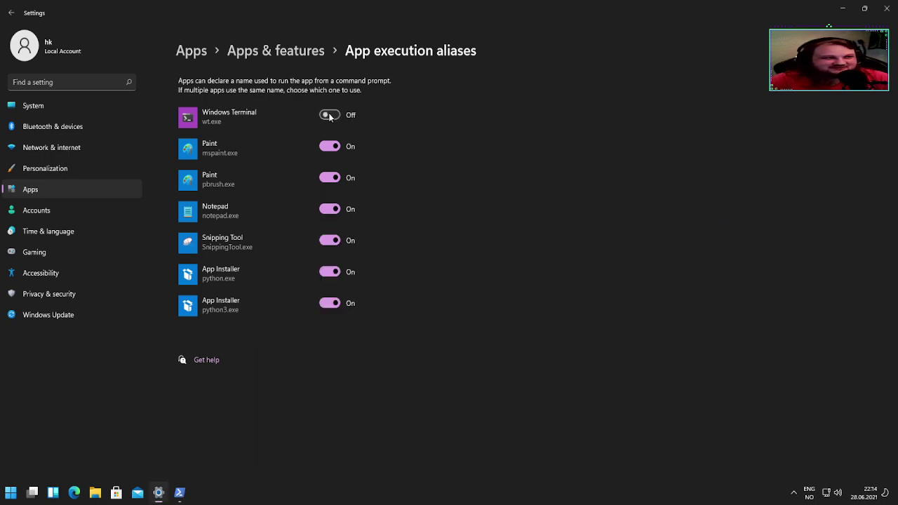
pyautogui.click(11, 493)
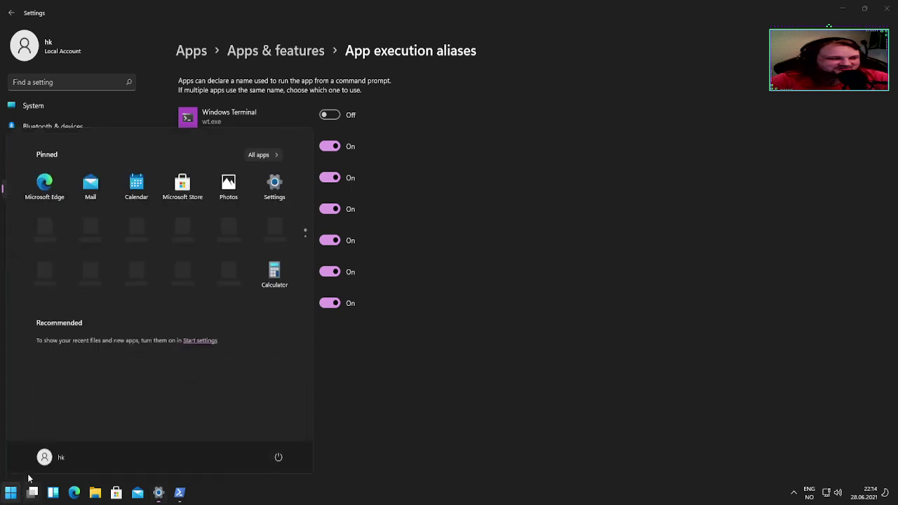
pyautogui.write('wt')
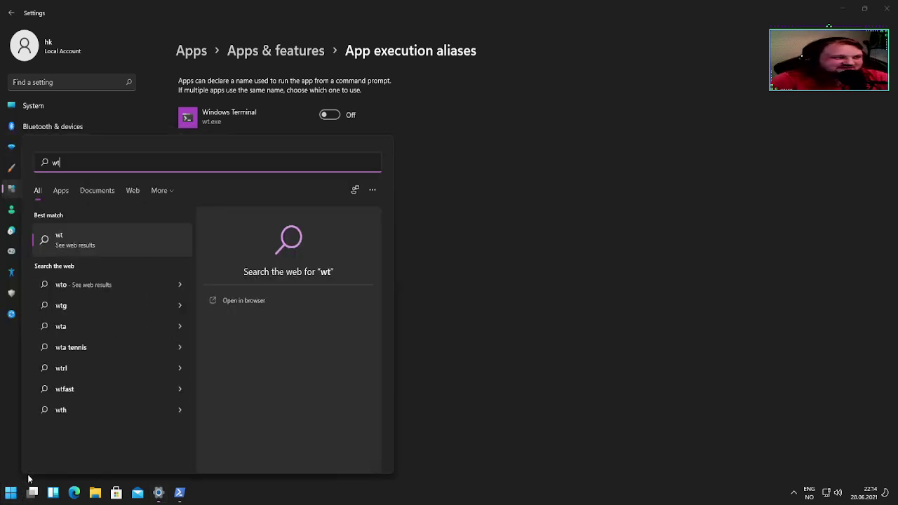
pyautogui.write('.exe')
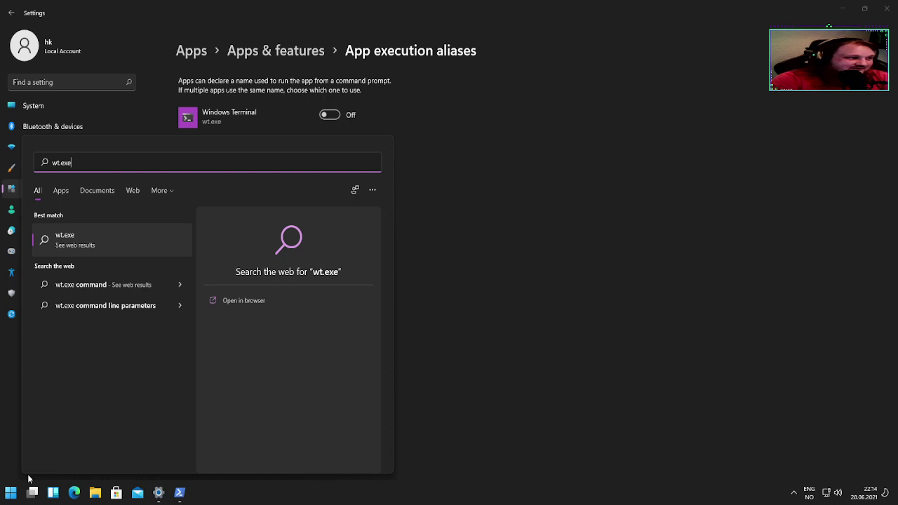
pyautogui.press('Escape')
# Step: Try to launch wt.exe from the Run dialog and dismiss the resulting message
pyautogui.press('super+r')
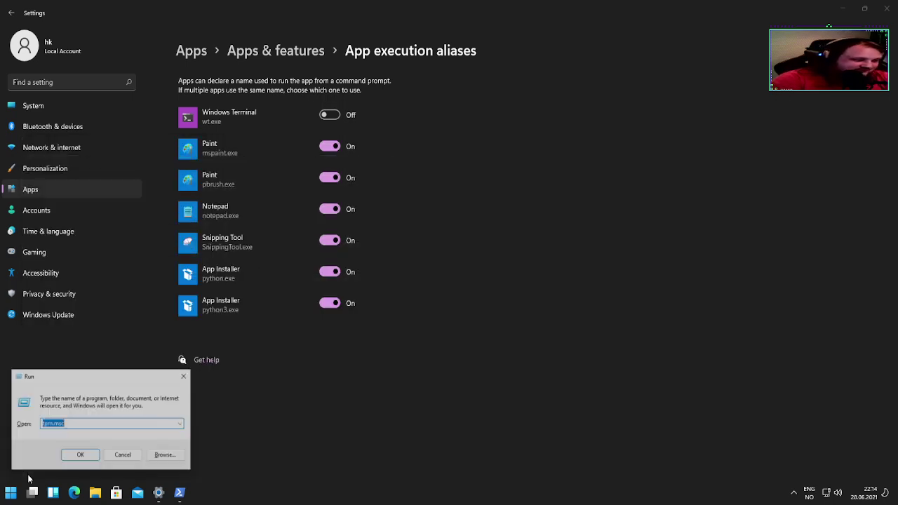
pyautogui.write('wt.exe')
pyautogui.press('Return')
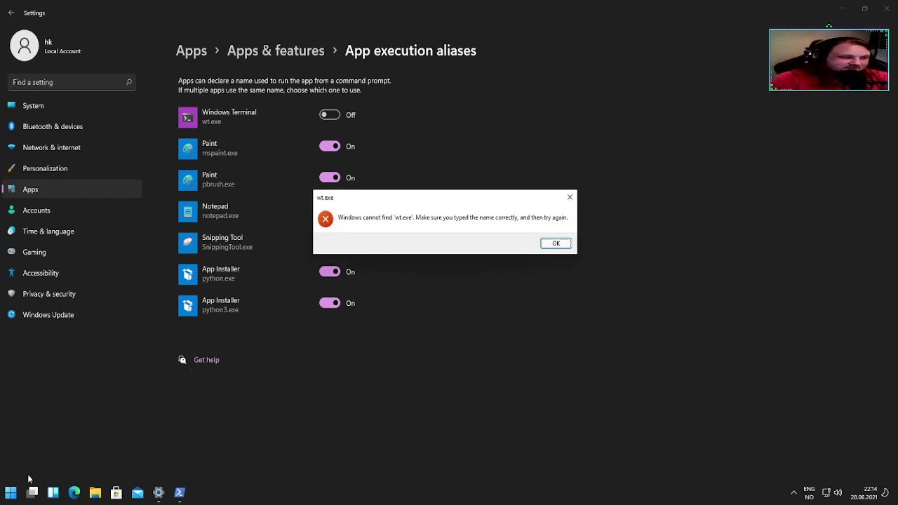
pyautogui.press('Return')
# Step: Turn the Windows Terminal alias back on, launch wt.exe from the Run dialog again, and close the terminal
pyautogui.click(329, 114)
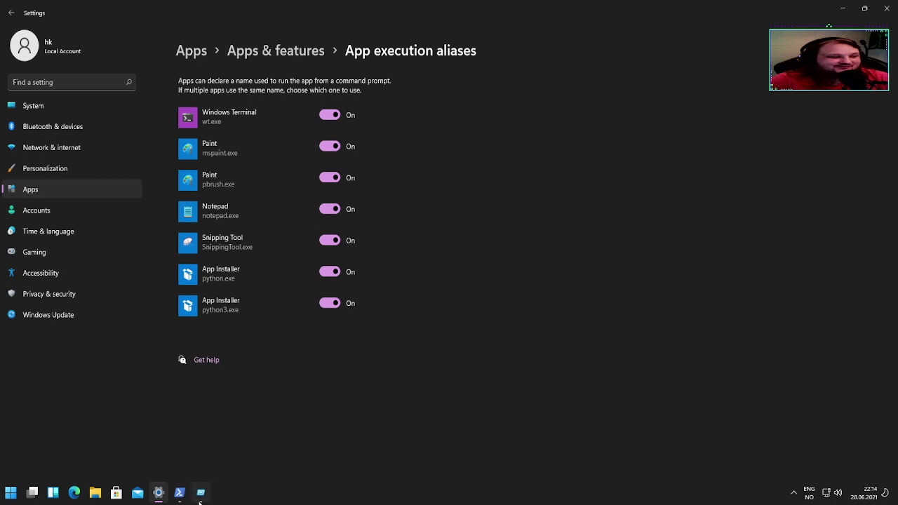
pyautogui.click(201, 493)
pyautogui.click(81, 457)
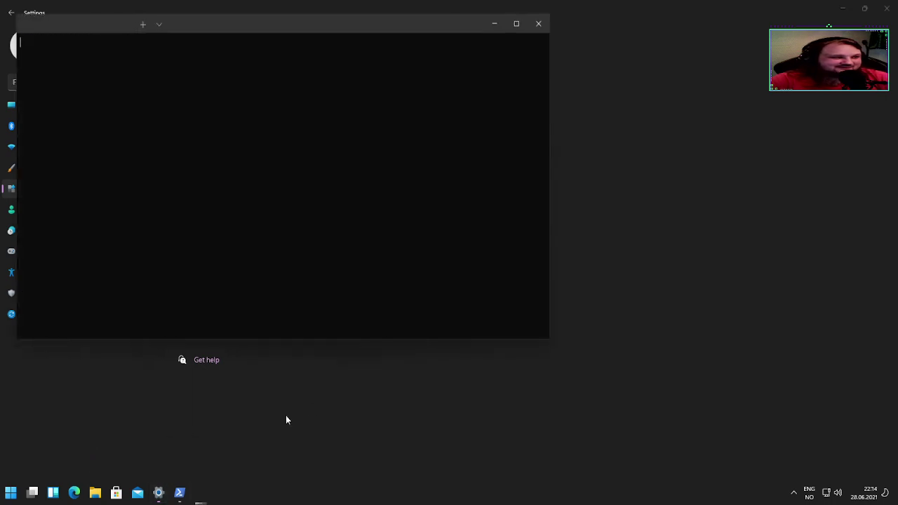
pyautogui.click(538, 23)
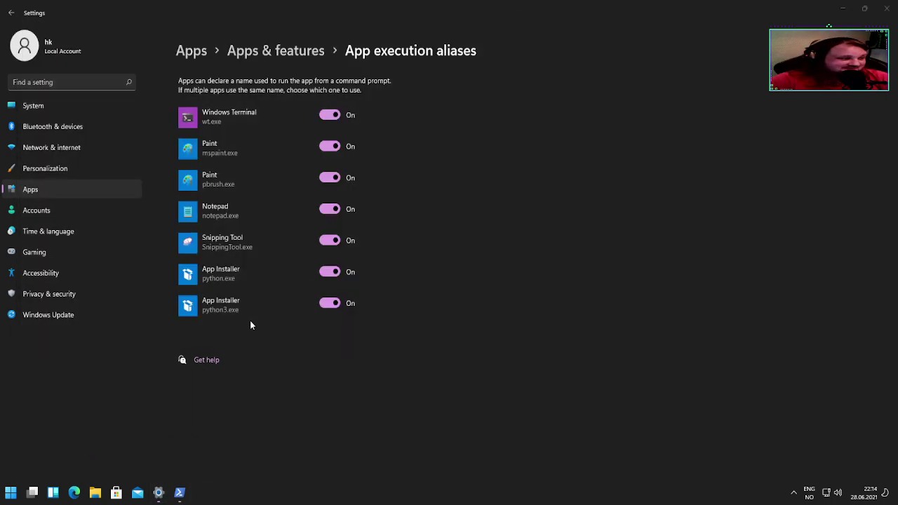
# Step: Launch Windows Terminal by running wt from the Start search, then close its window
pyautogui.click(11, 495)
pyautogui.click(13, 497)
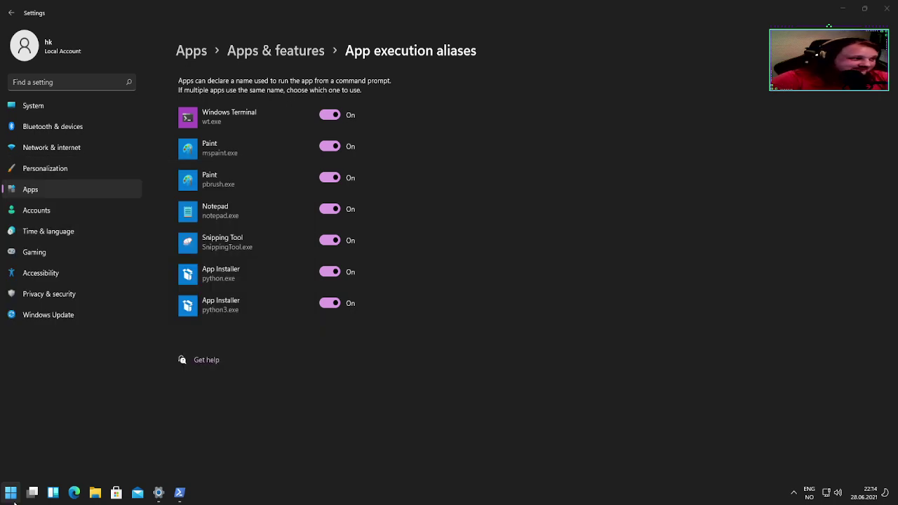
pyautogui.click(12, 500)
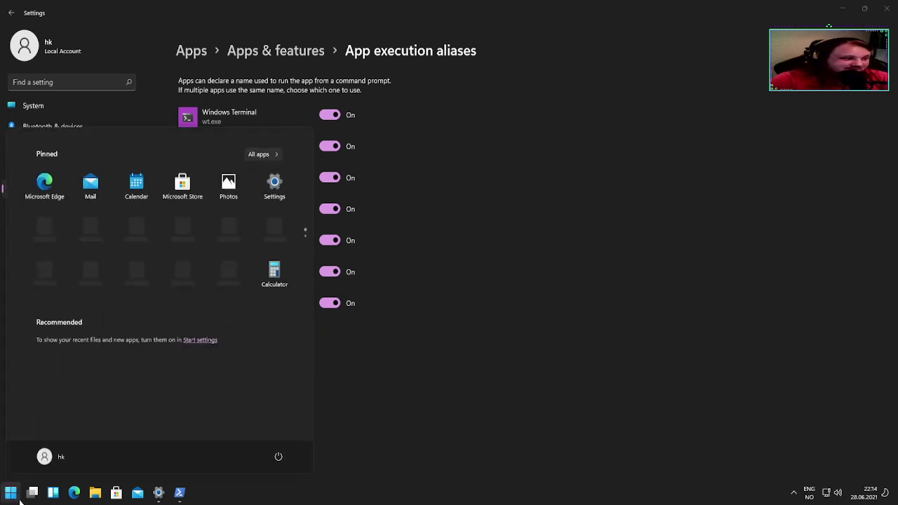
pyautogui.write('wt')
pyautogui.press('Return')
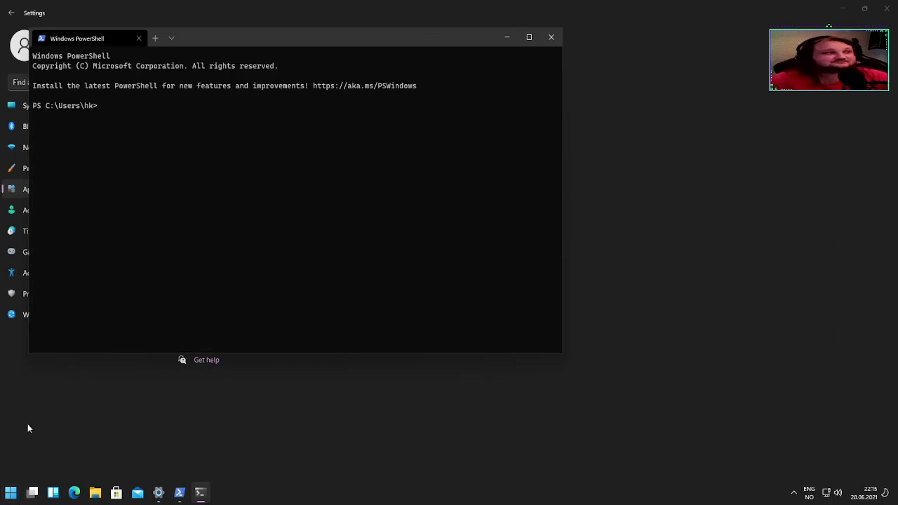
pyautogui.click(546, 40)
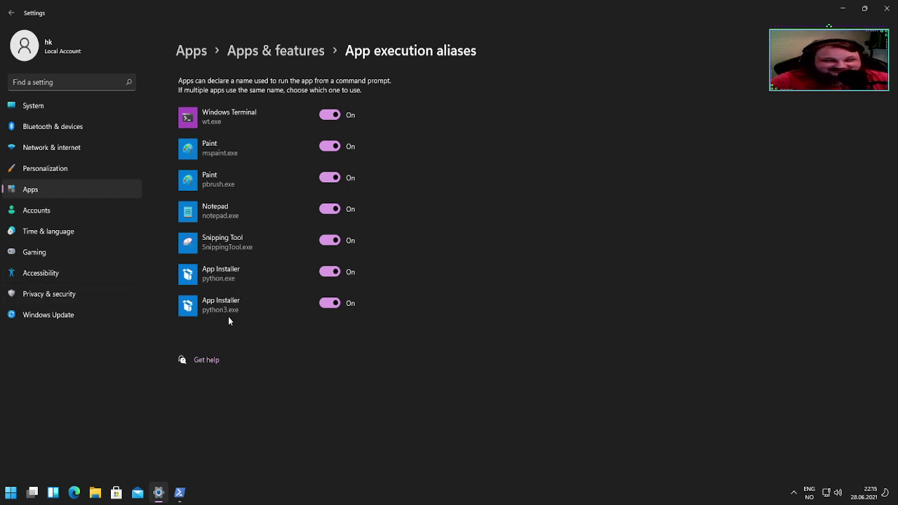
pyautogui.moveTo(179, 486)
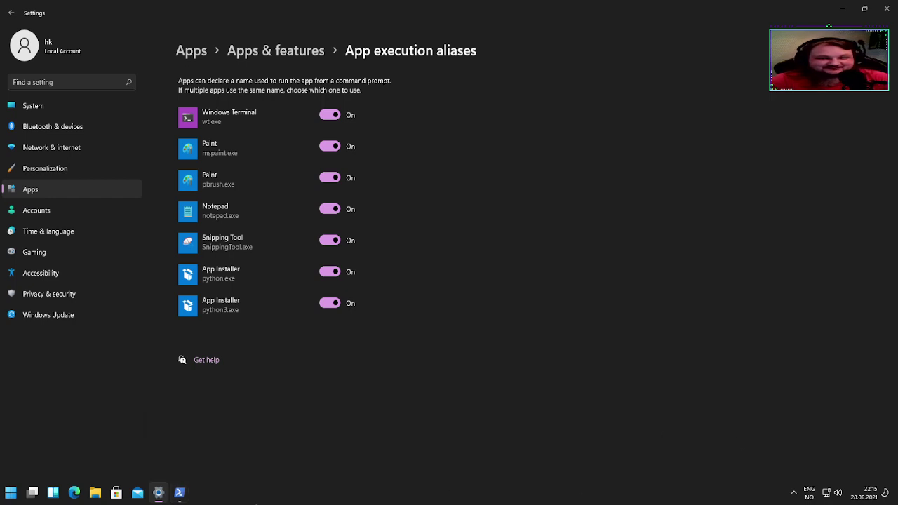
pyautogui.click(11, 493)
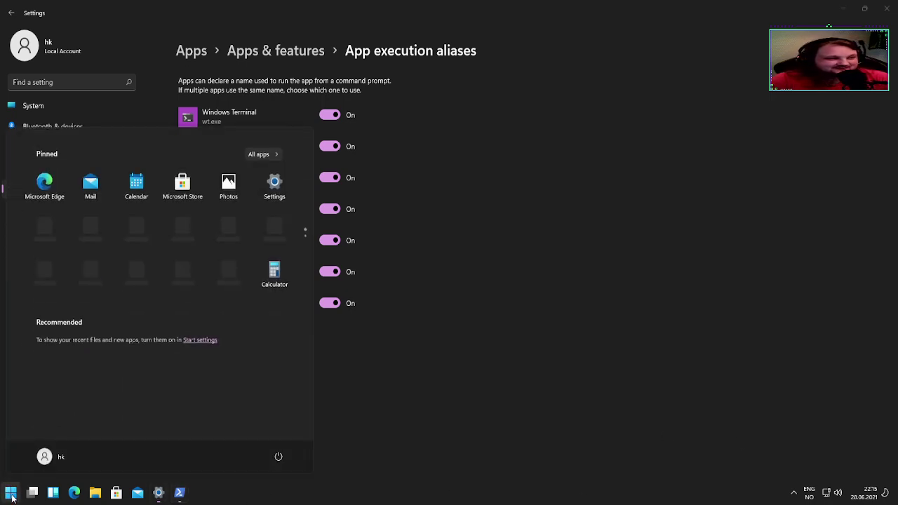
pyautogui.click(11, 493)
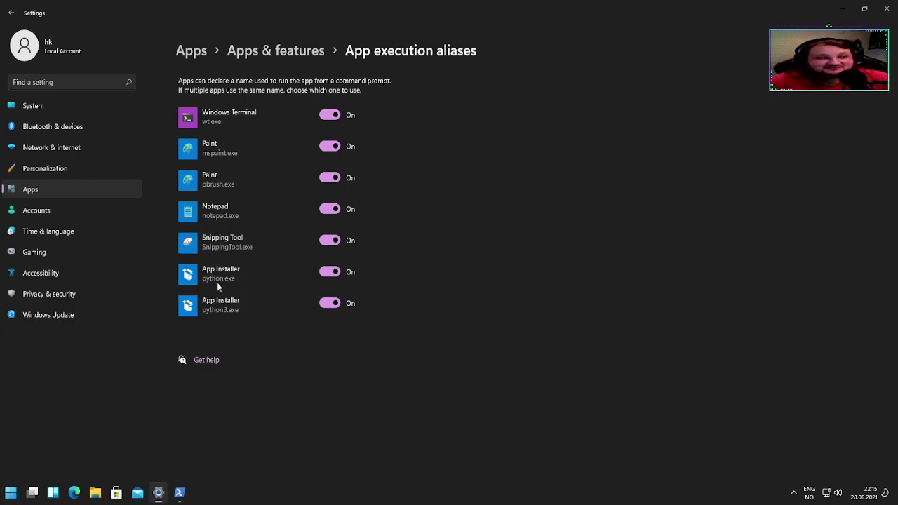
# Step: Run python in a Windows Terminal launched with wt from Start, then close the Microsoft Store and terminal windows
pyautogui.click(10, 493)
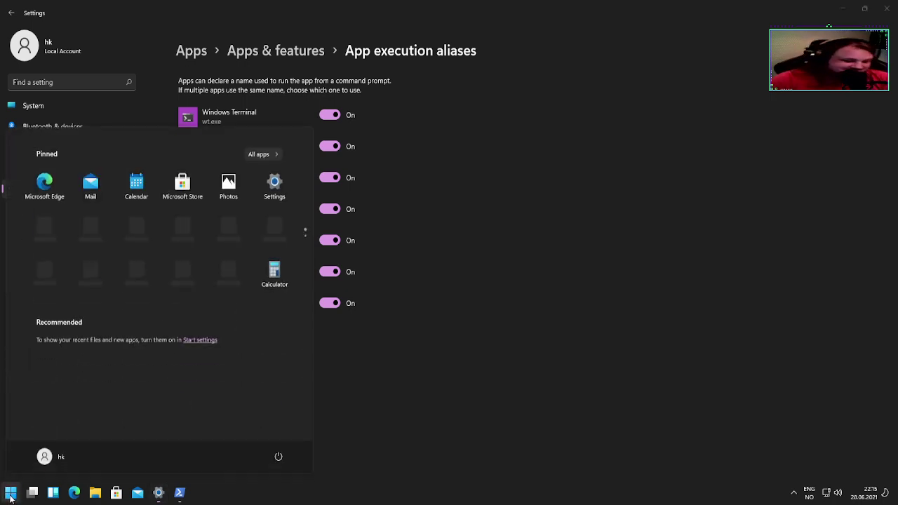
pyautogui.write('wt')
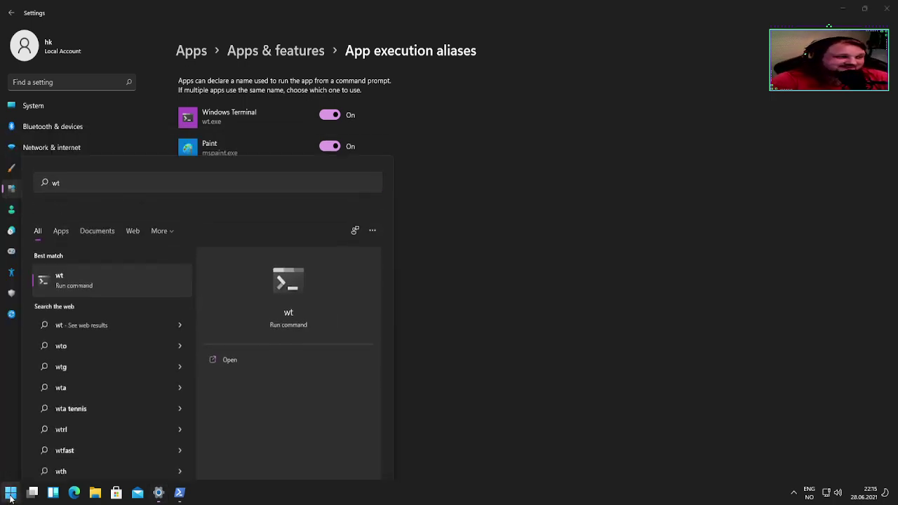
pyautogui.press('Return')
pyautogui.write('python')
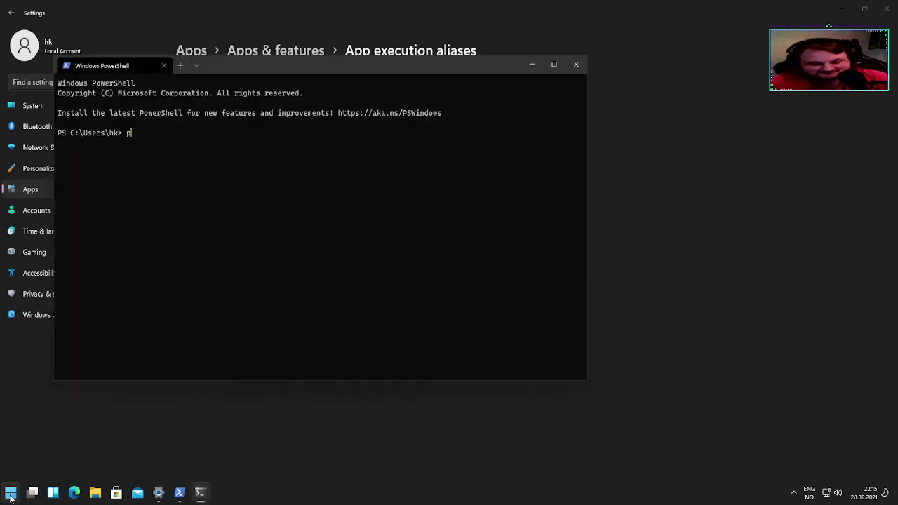
pyautogui.press('Return')
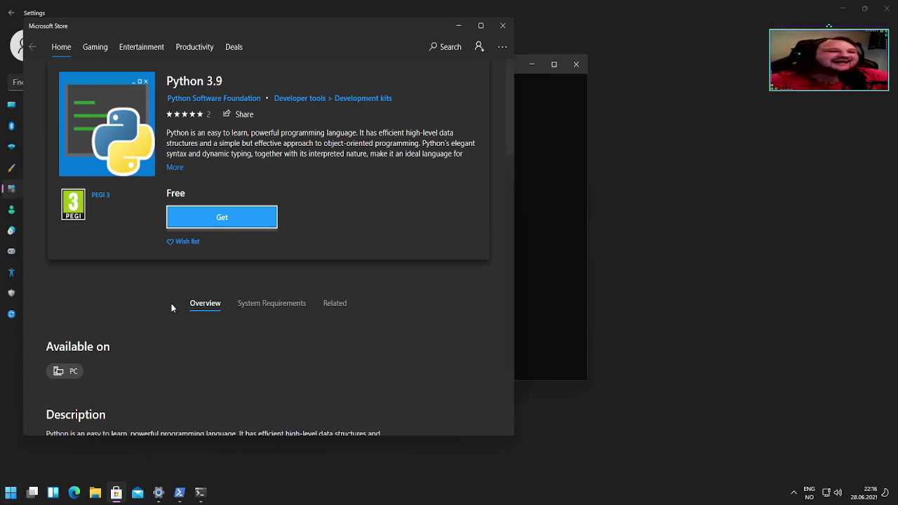
pyautogui.click(502, 26)
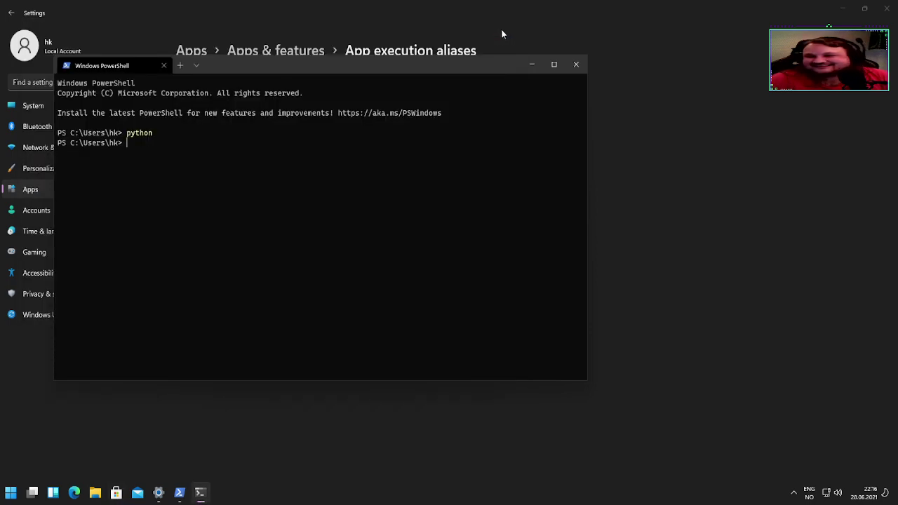
pyautogui.click(576, 64)
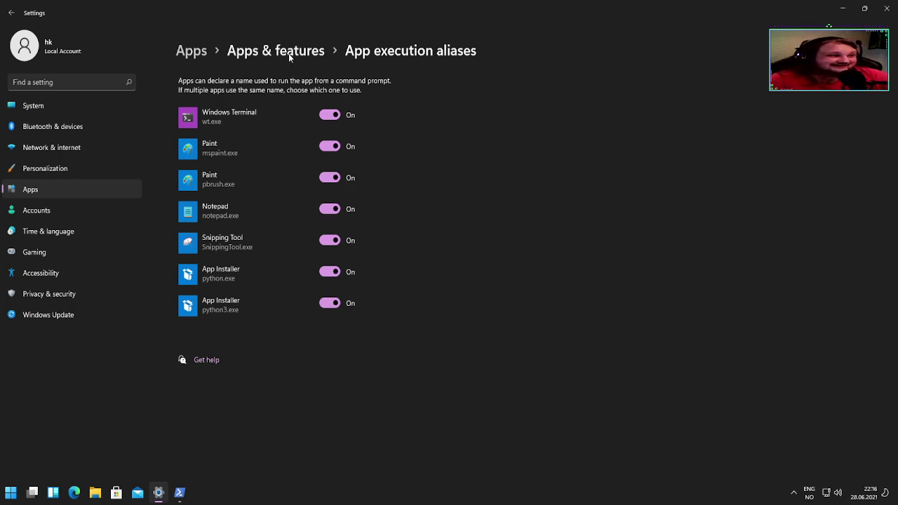
# Step: Go back to Apps & features and look through the installed app list to its end
pyautogui.click(253, 54)
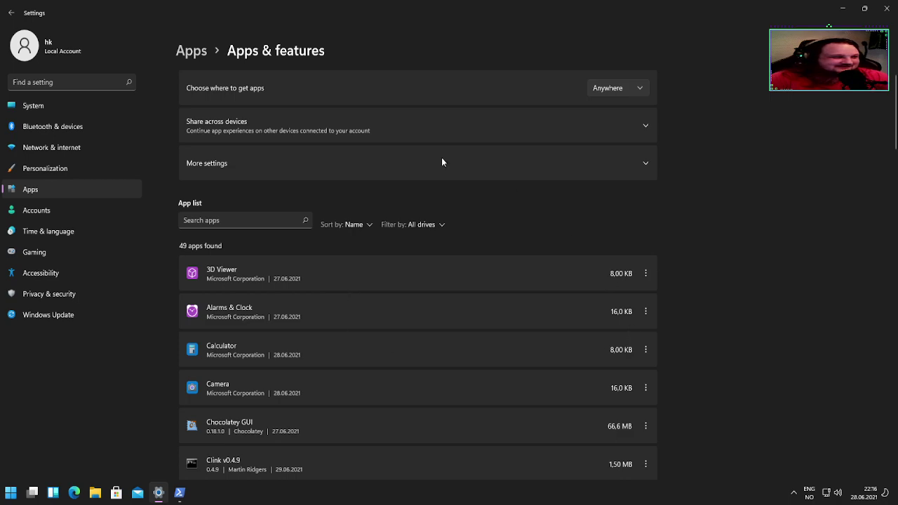
pyautogui.scroll(-5, 445, 242)
pyautogui.scroll(-10, 465, 288)
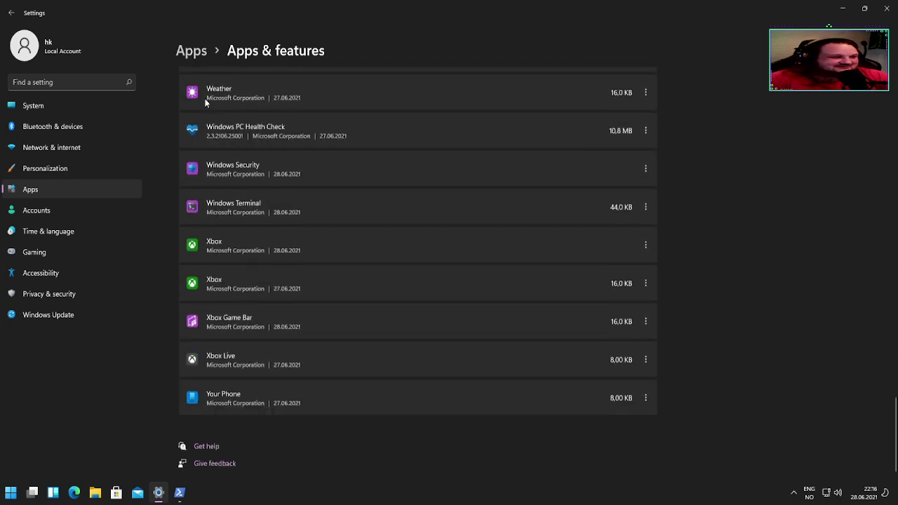
# Step: Open the Windows backup page in the Accounts settings to review its syncing options
pyautogui.click(64, 211)
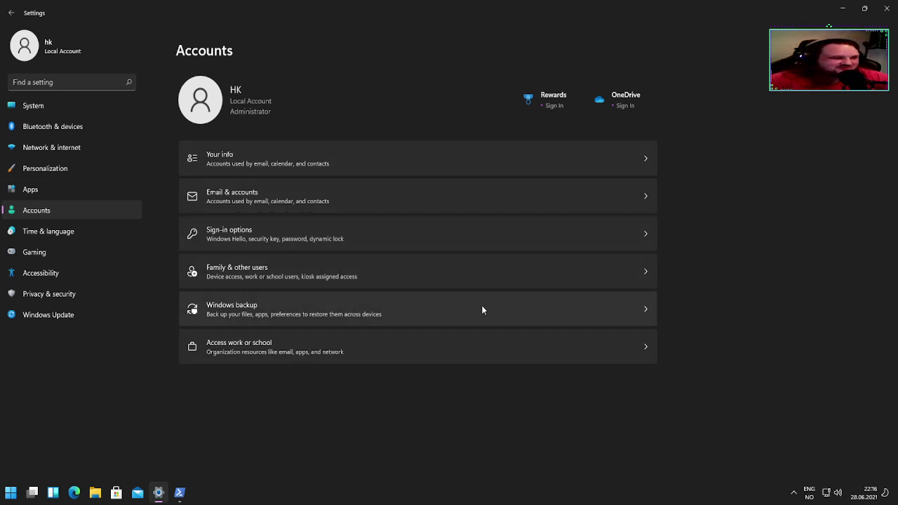
pyautogui.click(645, 310)
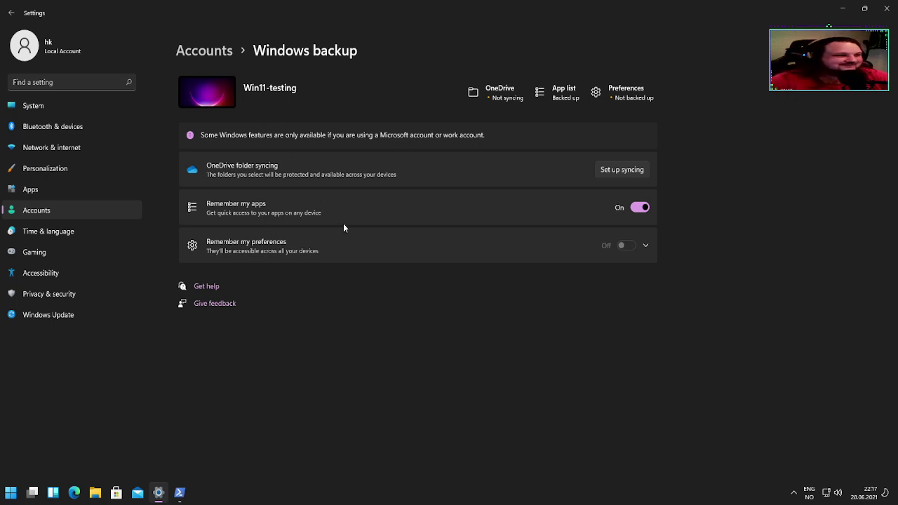
# Step: Open the Date & time settings under Time & language and synchronise the clock with the time server
pyautogui.click(68, 232)
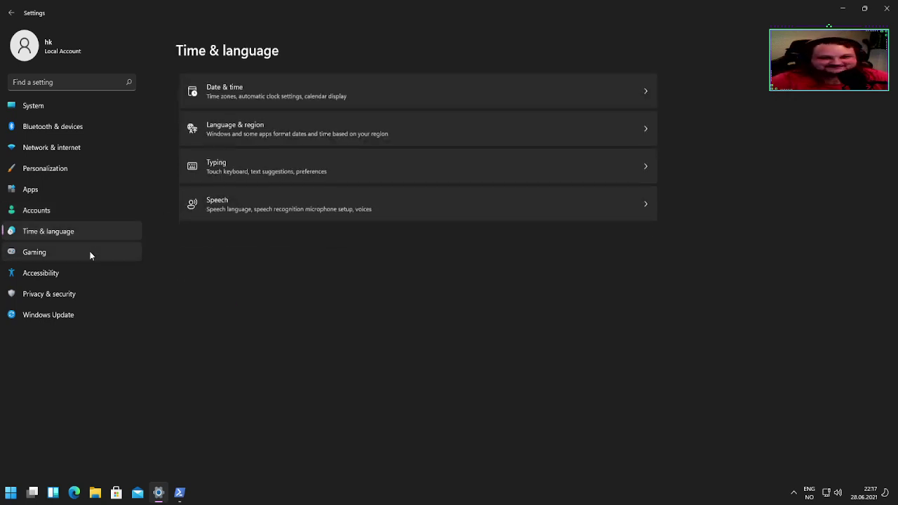
pyautogui.click(305, 89)
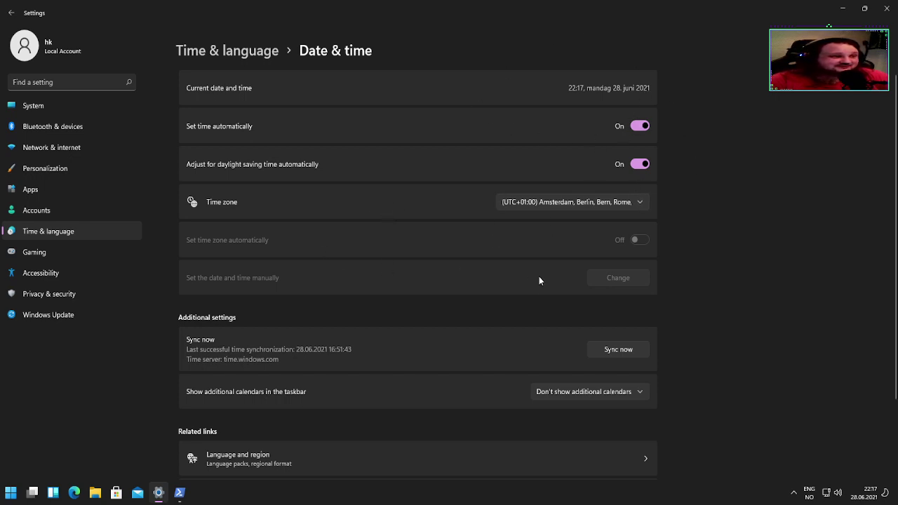
pyautogui.scroll(-2, 337, 333)
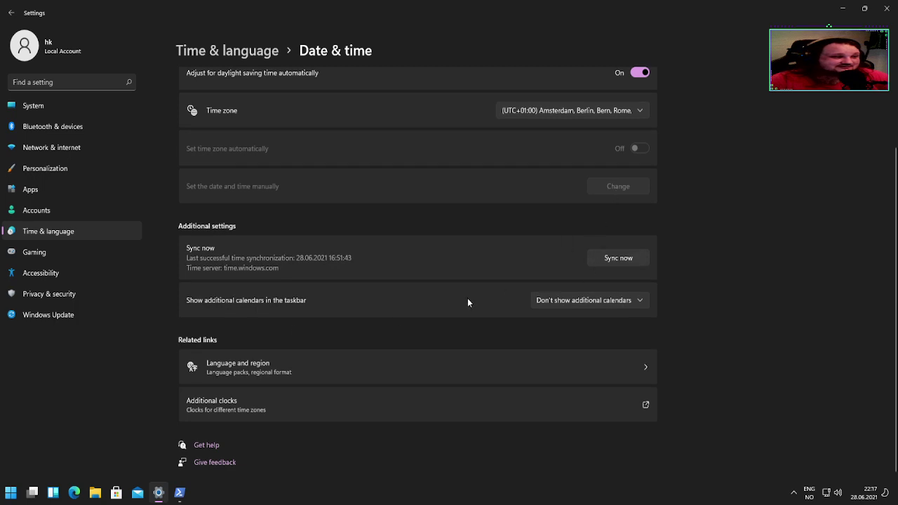
pyautogui.click(612, 259)
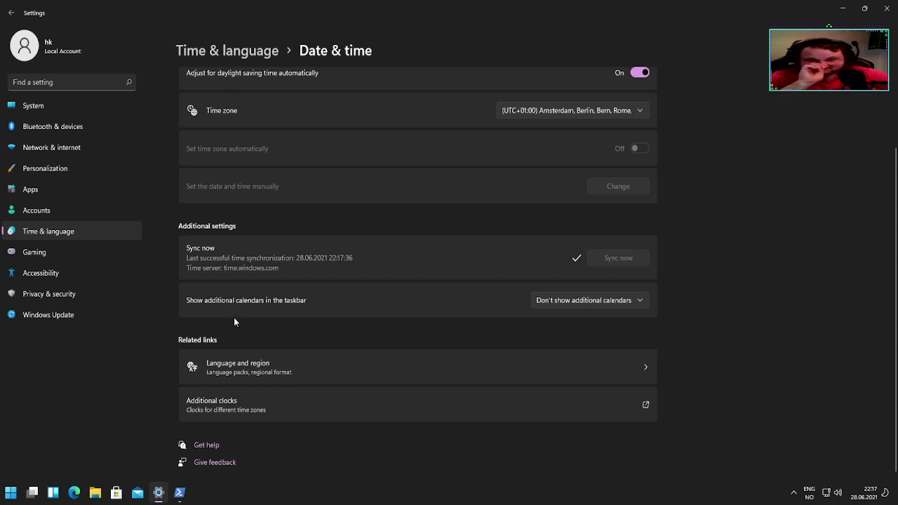
# Step: Turn off opening Xbox Game Bar with the controller button in the Gaming settings
pyautogui.click(34, 254)
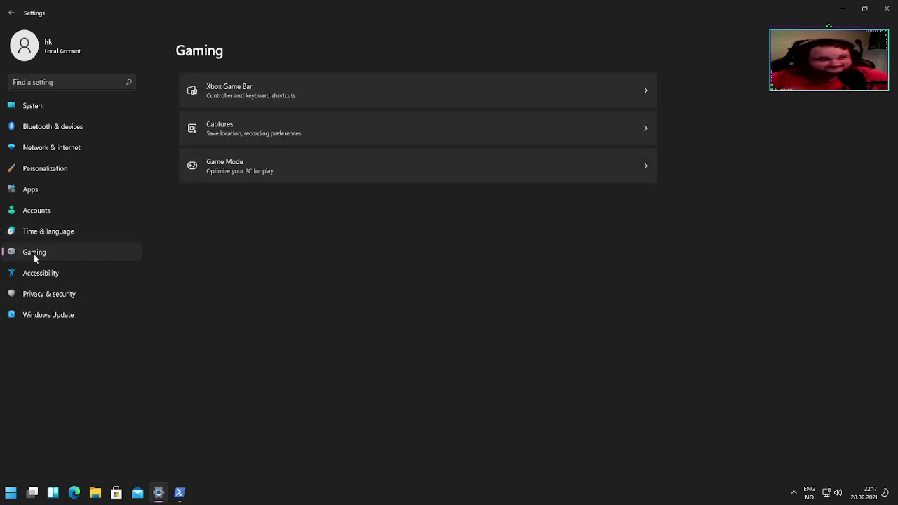
pyautogui.click(361, 78)
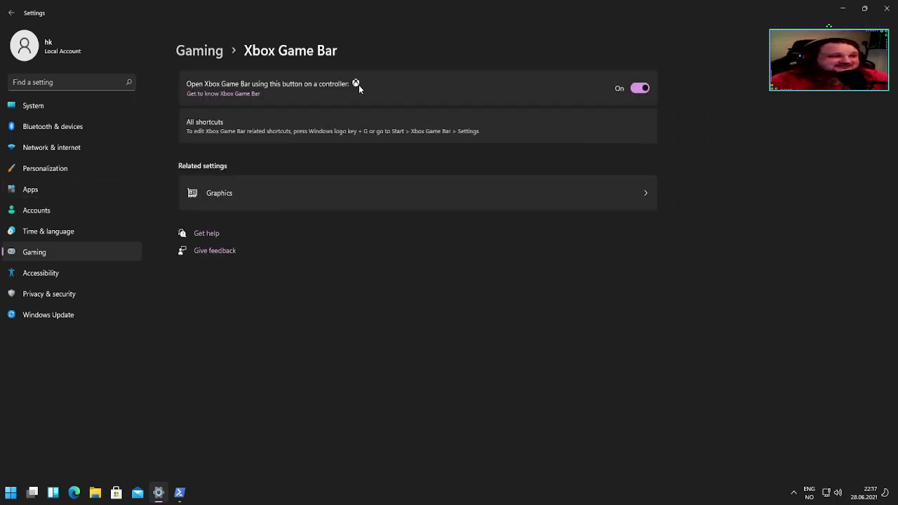
pyautogui.click(642, 88)
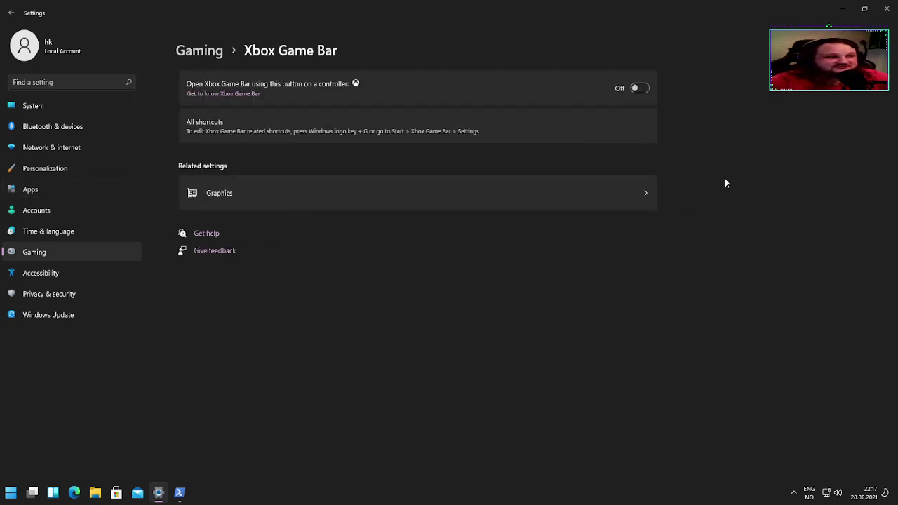
# Step: Open the Graphics settings related to Xbox Game Bar and look through the custom options for apps
pyautogui.click(334, 197)
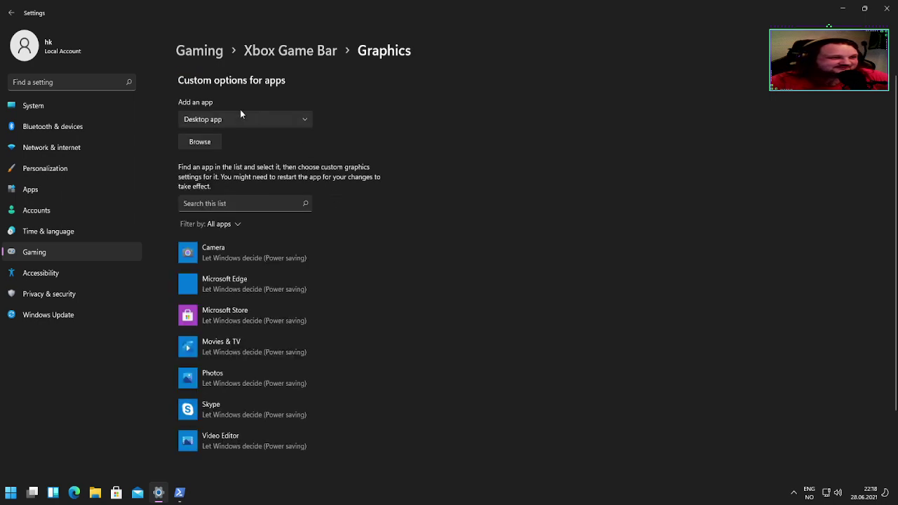
pyautogui.click(227, 117)
pyautogui.click(227, 118)
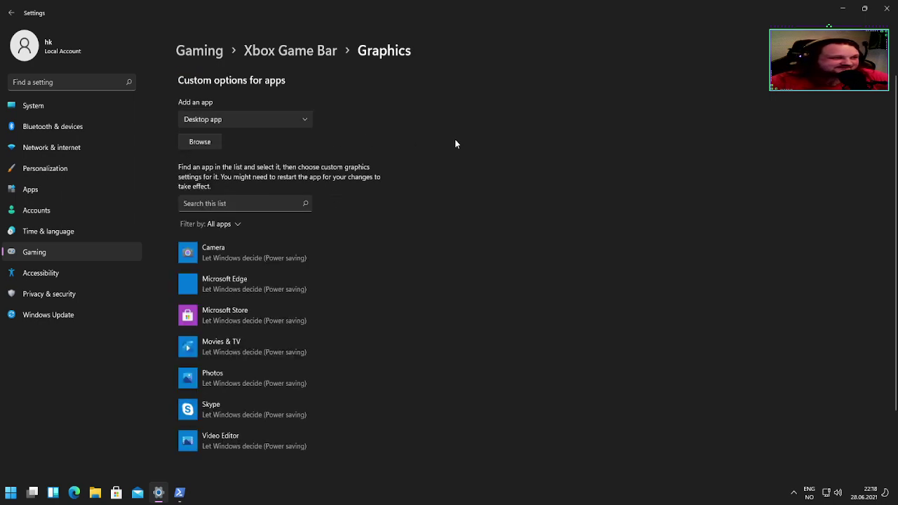
pyautogui.scroll(-2, 370, 149)
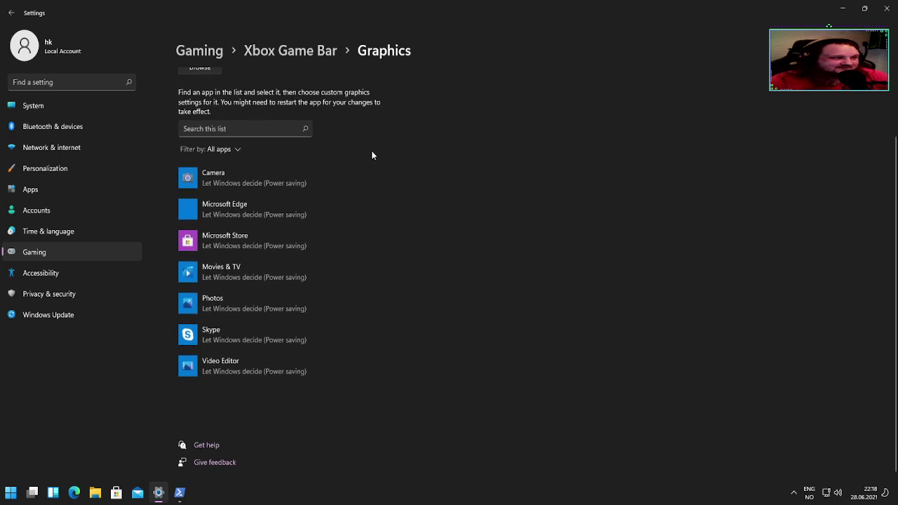
pyautogui.scroll(2, 372, 154)
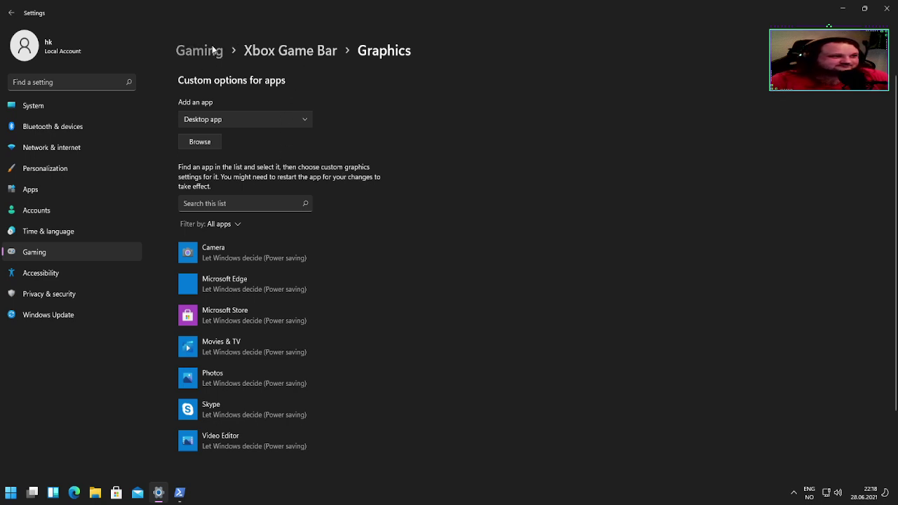
# Step: Return to the Xbox Game Bar page and switch the controller-button option on and off repeatedly, leaving it off
pyautogui.click(274, 54)
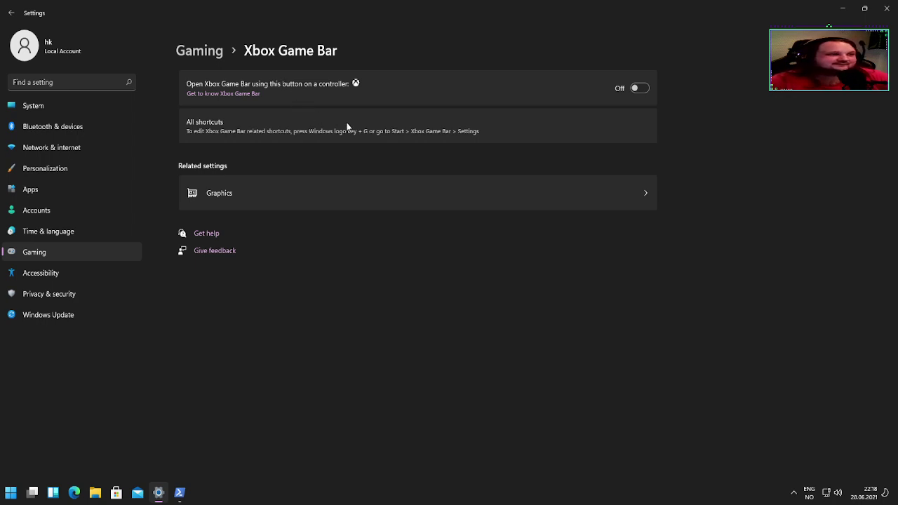
pyautogui.click(638, 89)
pyautogui.click(638, 89)
pyautogui.click(640, 90)
pyautogui.click(640, 90)
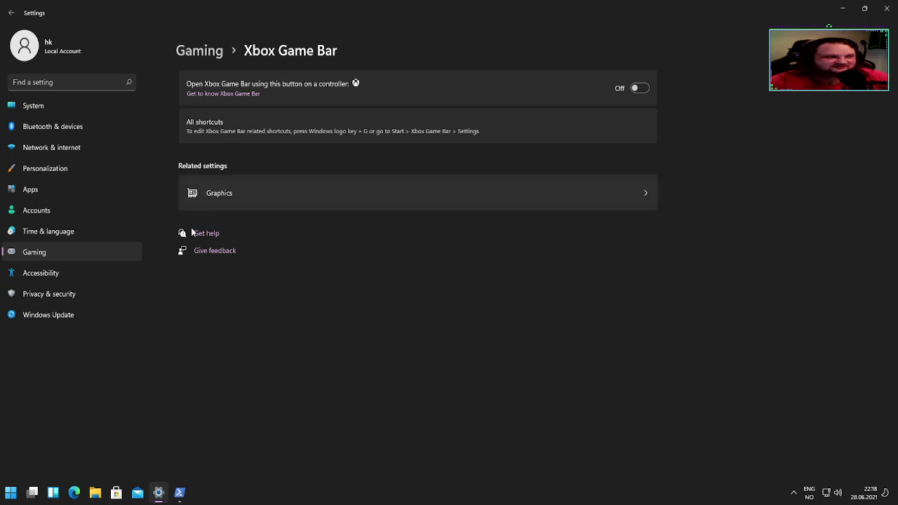
# Step: Open Color filters in the Accessibility settings and turn them on with the Red-green (green weak, deuteranopia) filter
pyautogui.click(75, 269)
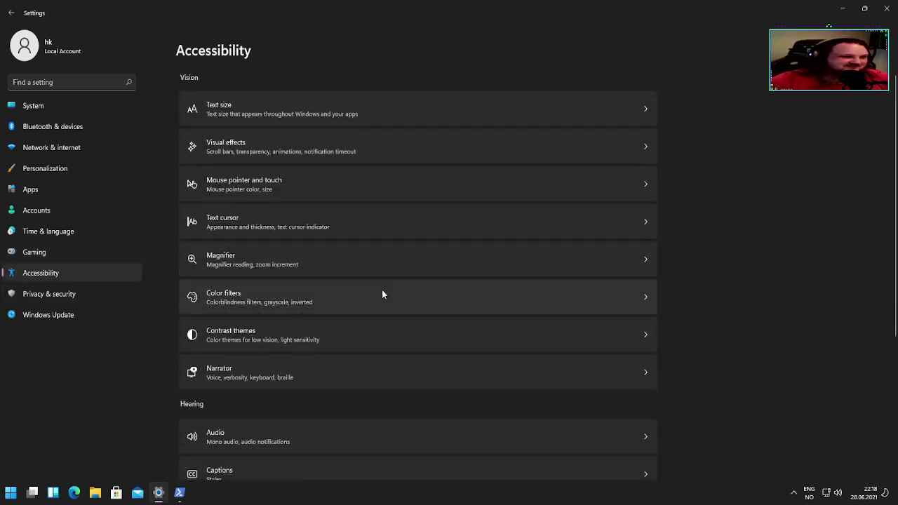
pyautogui.scroll(-3, 314, 272)
pyautogui.click(329, 177)
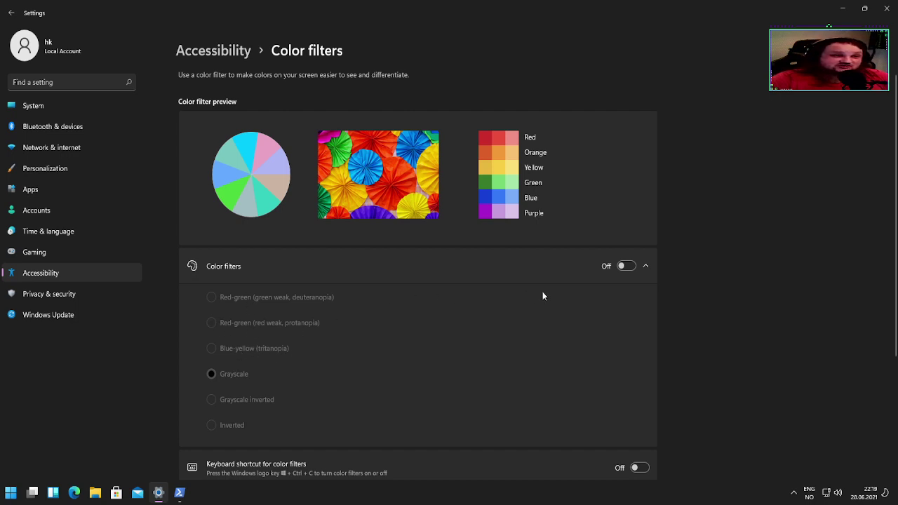
pyautogui.scroll(-3, 610, 267)
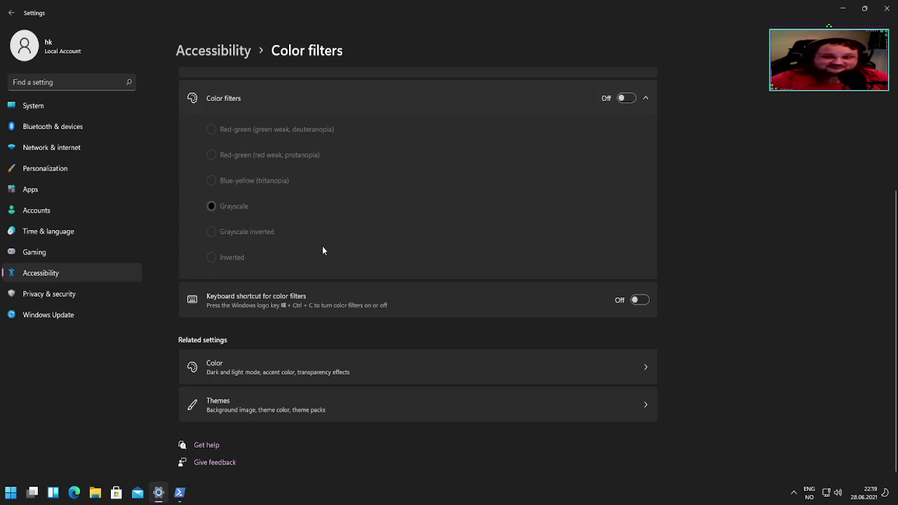
pyautogui.scroll(2, 561, 183)
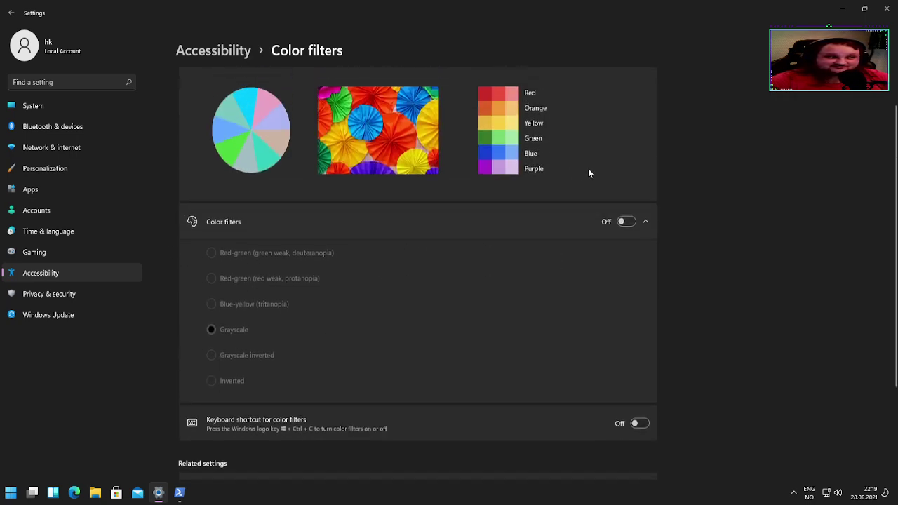
pyautogui.click(625, 223)
pyautogui.click(219, 259)
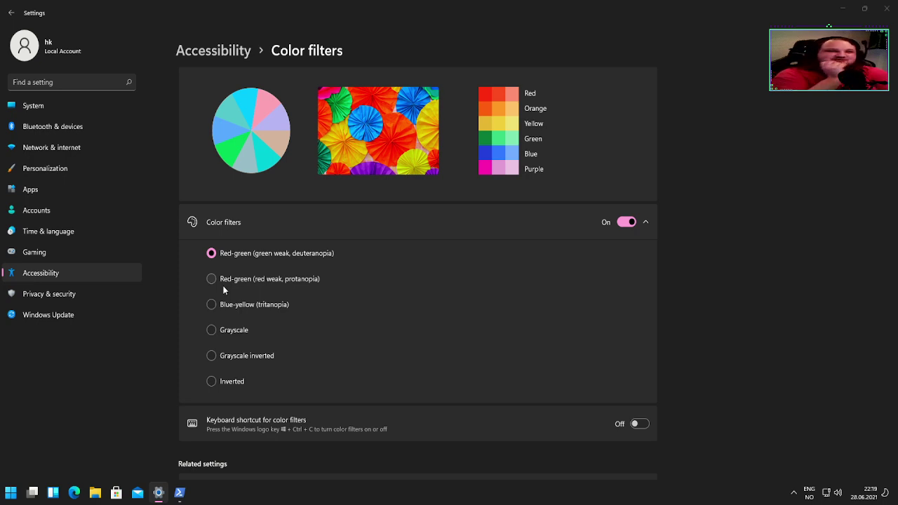
# Step: Try out the protanopia, tritanopia, deuteranopia, inverted, grayscale inverted and grayscale color filters, returning to Blue-yellow (tritanopia)
pyautogui.click(233, 279)
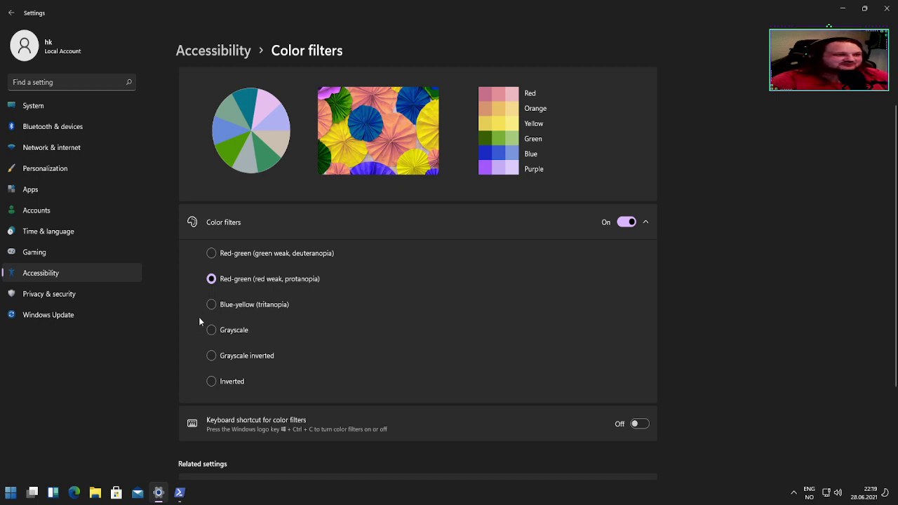
pyautogui.click(217, 308)
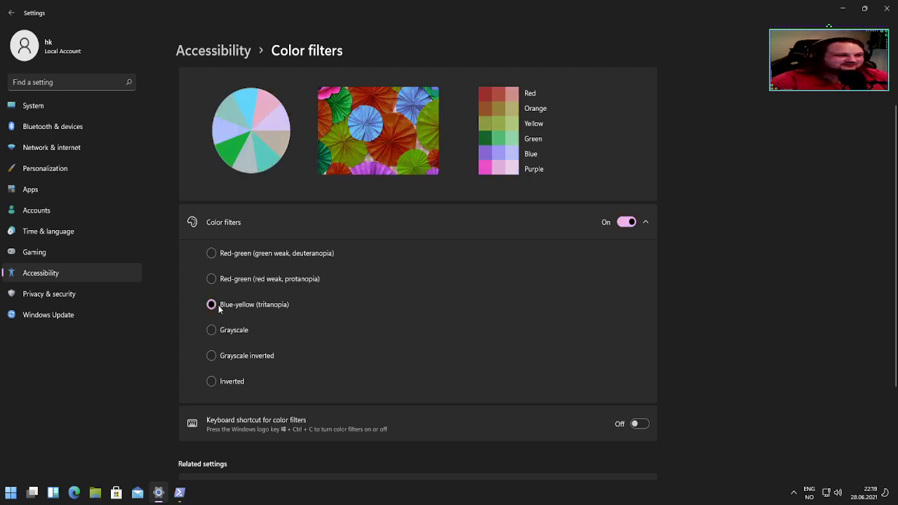
pyautogui.click(230, 256)
pyautogui.click(225, 388)
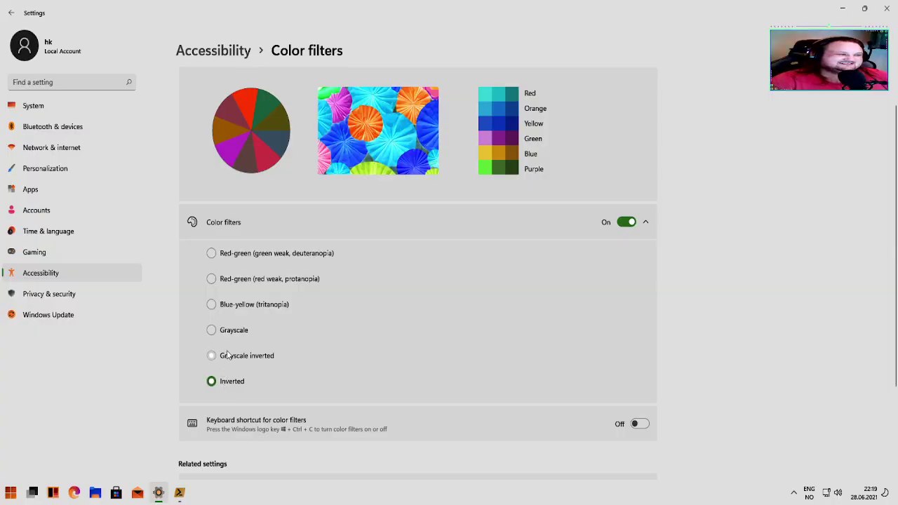
pyautogui.click(226, 356)
pyautogui.click(225, 327)
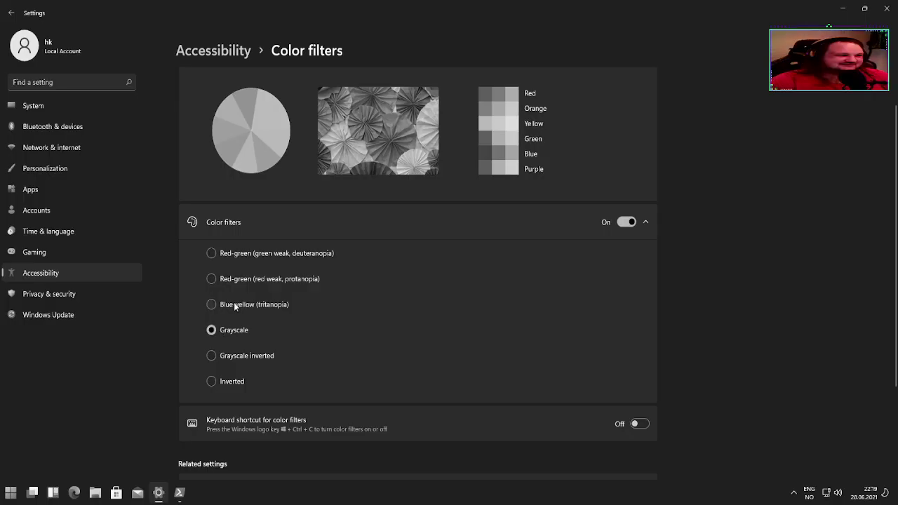
pyautogui.click(235, 306)
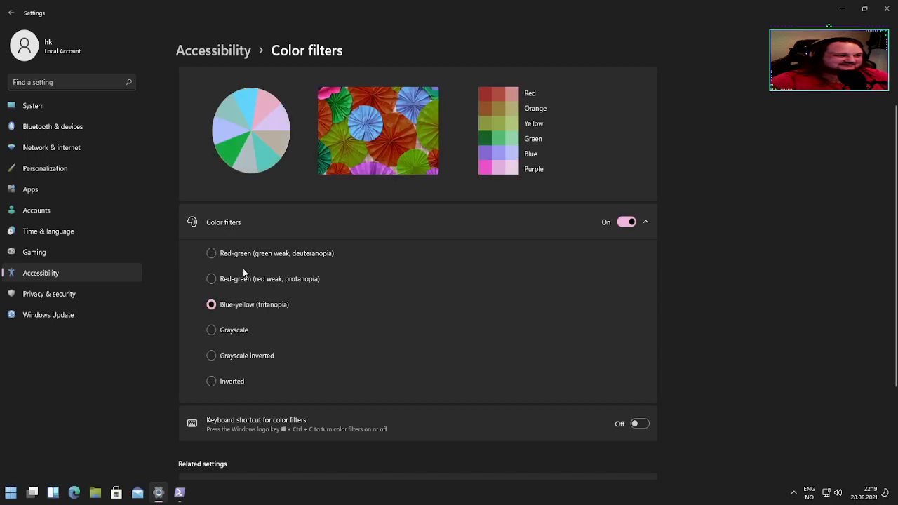
# Step: Choose the Red-green (green weak, deuteranopia) filter again and switch color filters off
pyautogui.click(626, 221)
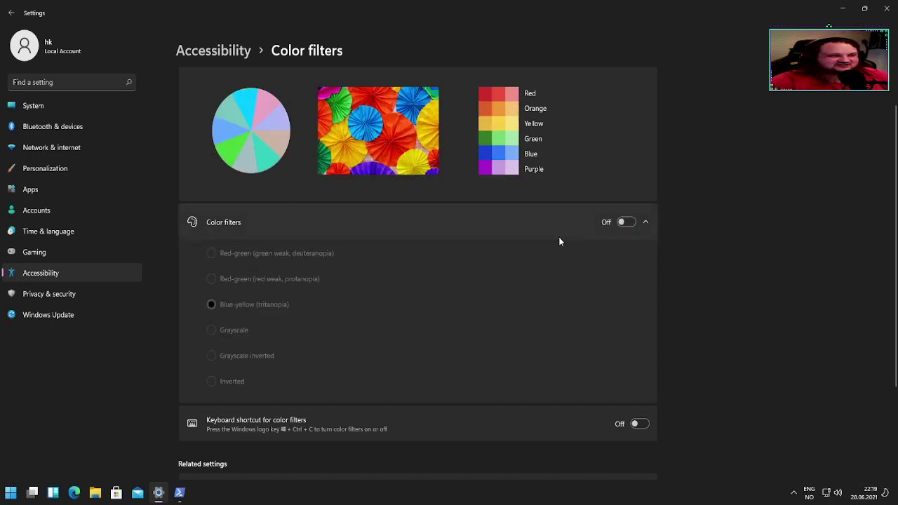
pyautogui.click(626, 221)
pyautogui.click(246, 257)
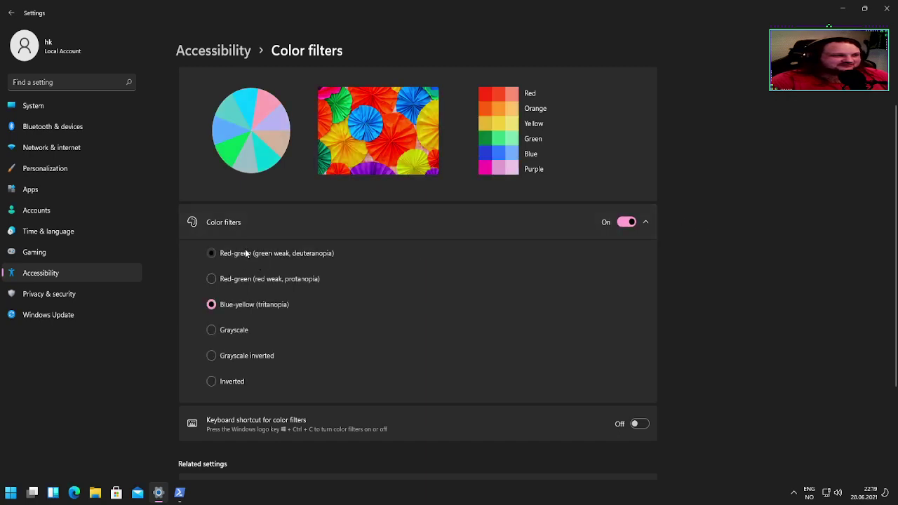
pyautogui.click(626, 221)
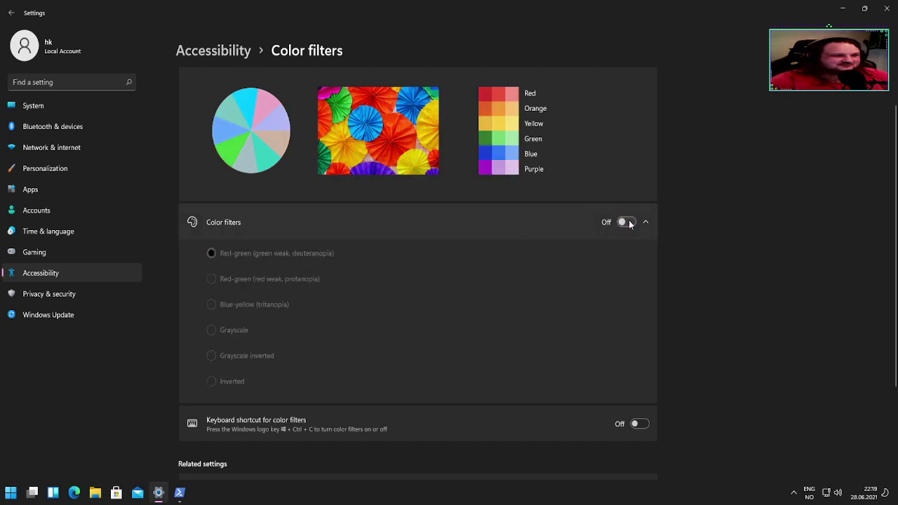
# Step: Compare the preview colours by toggling the deuteranopia filter on and off repeatedly, leaving color filters off
pyautogui.click(628, 223)
pyautogui.click(629, 223)
pyautogui.click(628, 223)
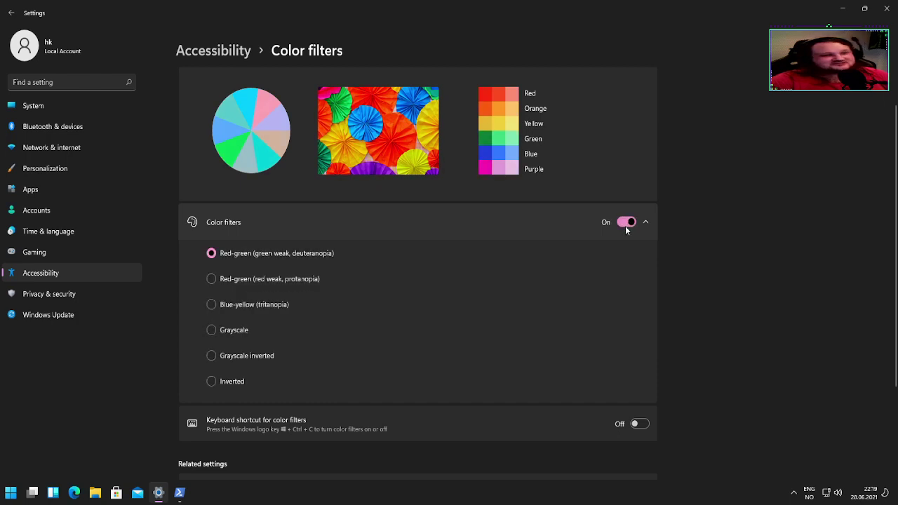
pyautogui.click(633, 226)
pyautogui.click(630, 225)
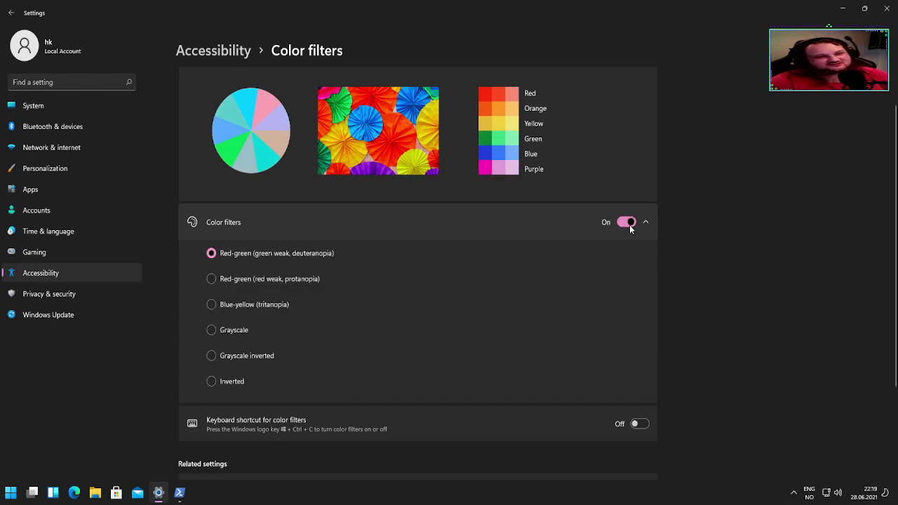
pyautogui.click(630, 226)
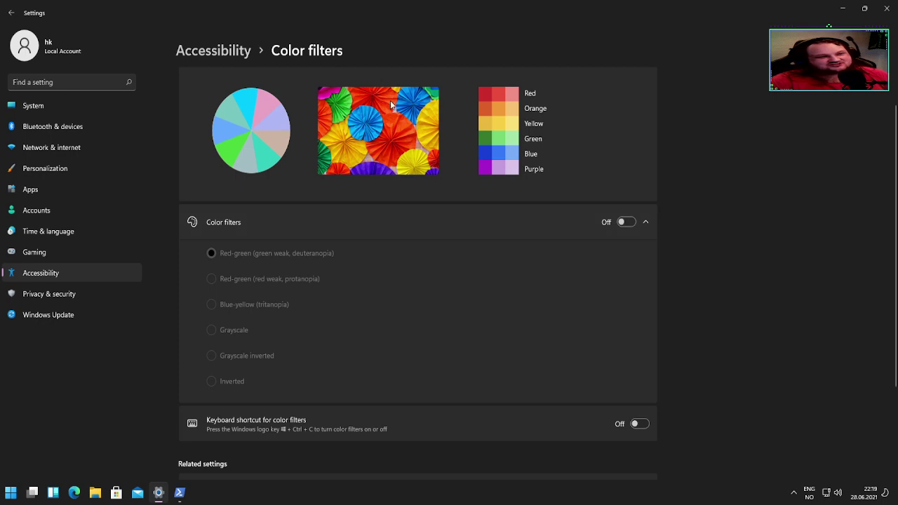
pyautogui.click(626, 223)
pyautogui.click(626, 223)
pyautogui.click(626, 223)
pyautogui.click(627, 223)
pyautogui.click(625, 223)
pyautogui.click(625, 223)
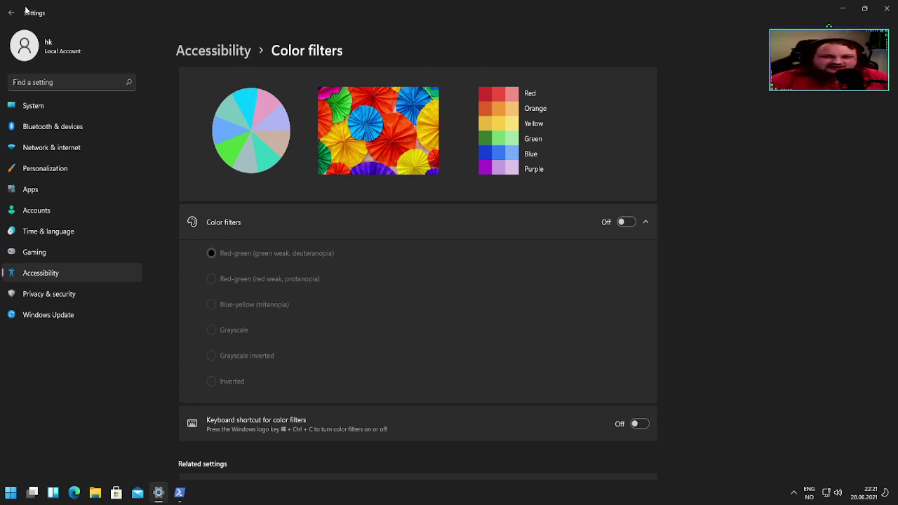
# Step: Open Device security in Windows Security from the Privacy & security settings and move its window aside to review it
pyautogui.click(56, 294)
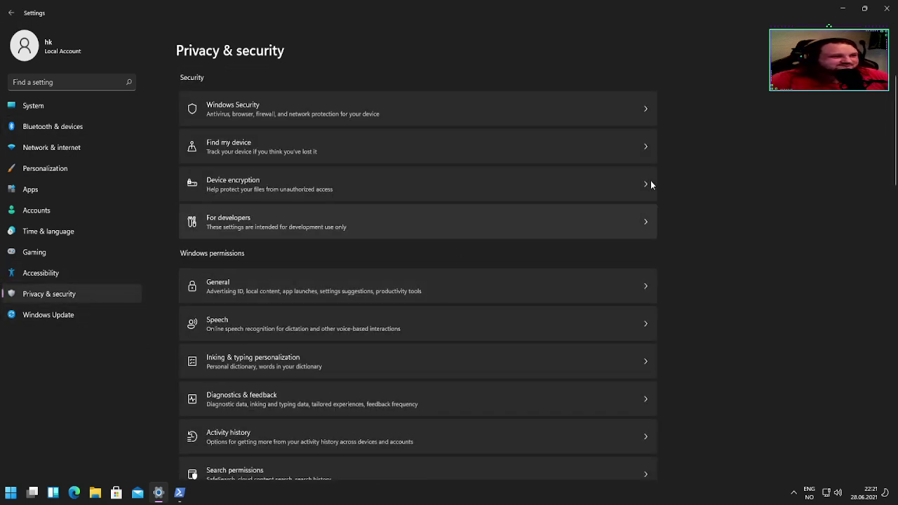
pyautogui.click(339, 112)
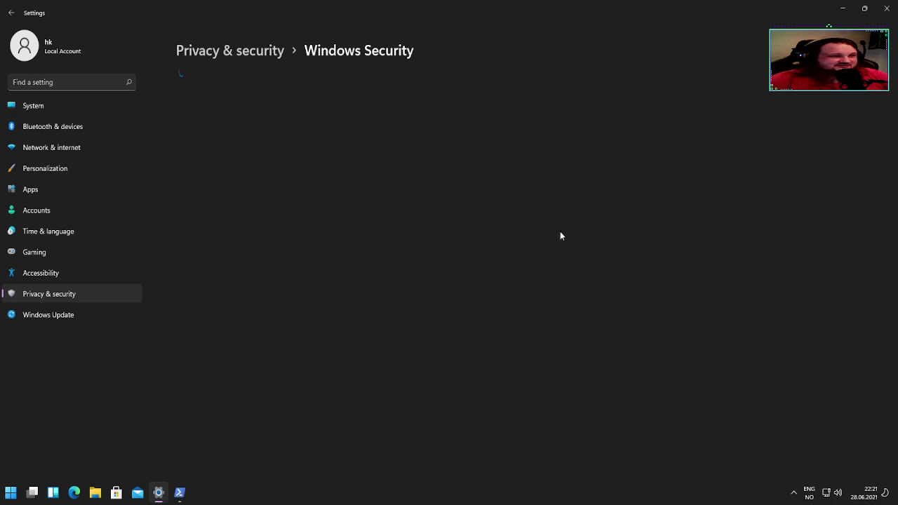
pyautogui.click(219, 105)
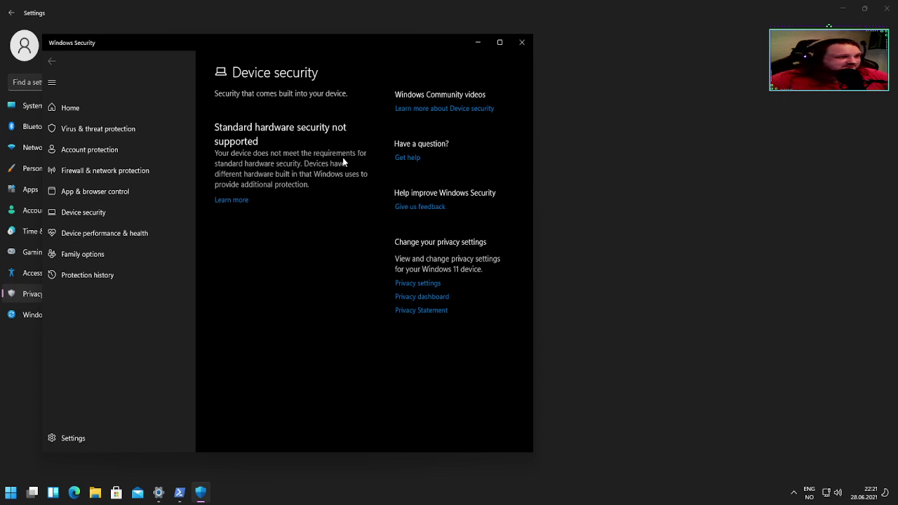
pyautogui.moveTo(280, 43); pyautogui.dragTo(429, 24)
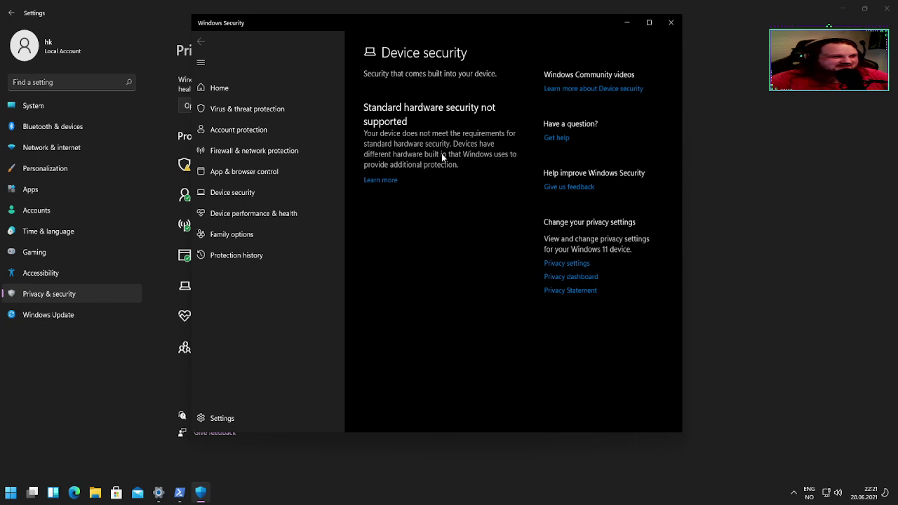
# Step: Open the hardware security help article and highlight the standard hardware security heading and its TPM 2.0, Secure boot, DEP and UEFI MAT requirements
pyautogui.click(378, 180)
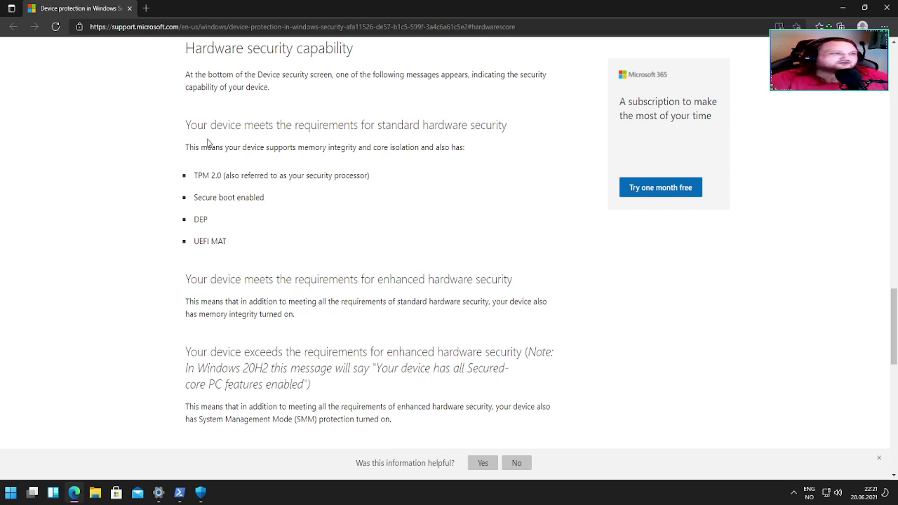
pyautogui.moveTo(184, 129); pyautogui.dragTo(507, 125)
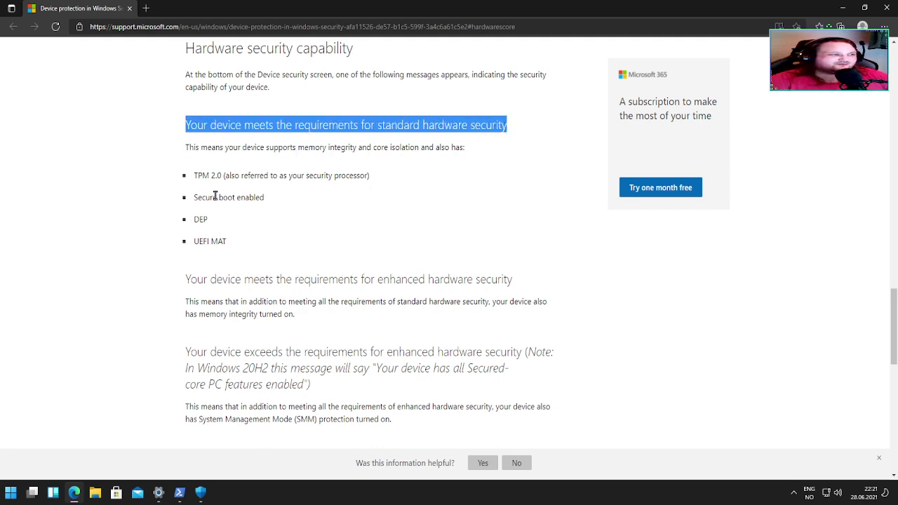
pyautogui.moveTo(193, 176); pyautogui.dragTo(242, 176)
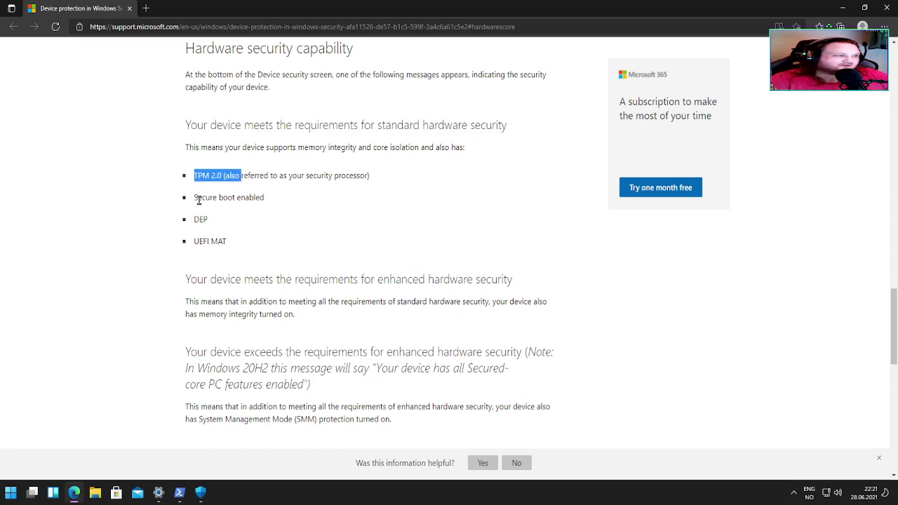
pyautogui.moveTo(194, 198); pyautogui.dragTo(291, 197)
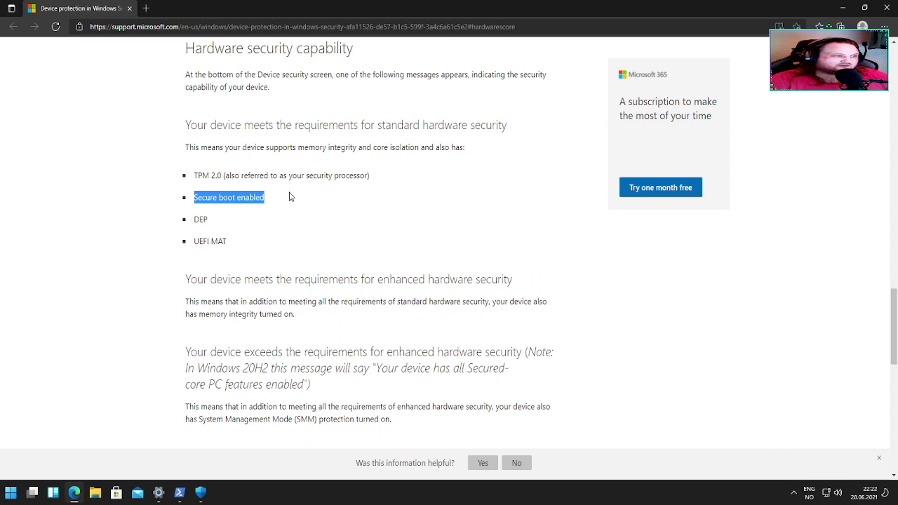
pyautogui.moveTo(191, 219); pyautogui.dragTo(245, 241)
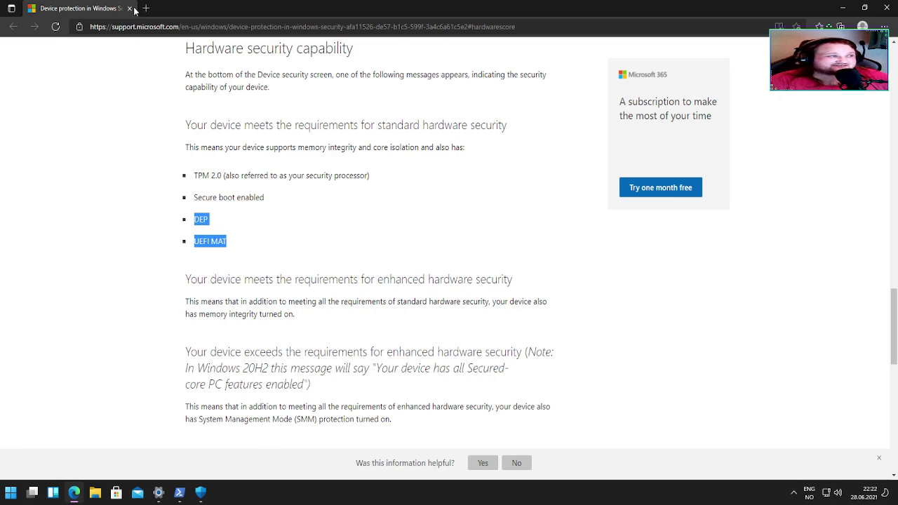
# Step: Close the help article, then review the Device performance & health report in Windows Security and close that window
pyautogui.click(129, 9)
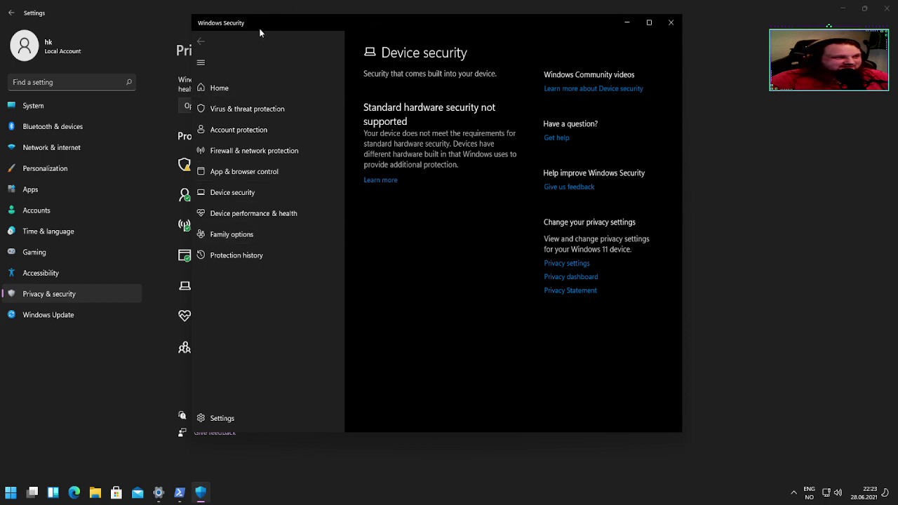
pyautogui.moveTo(268, 29); pyautogui.dragTo(418, 29)
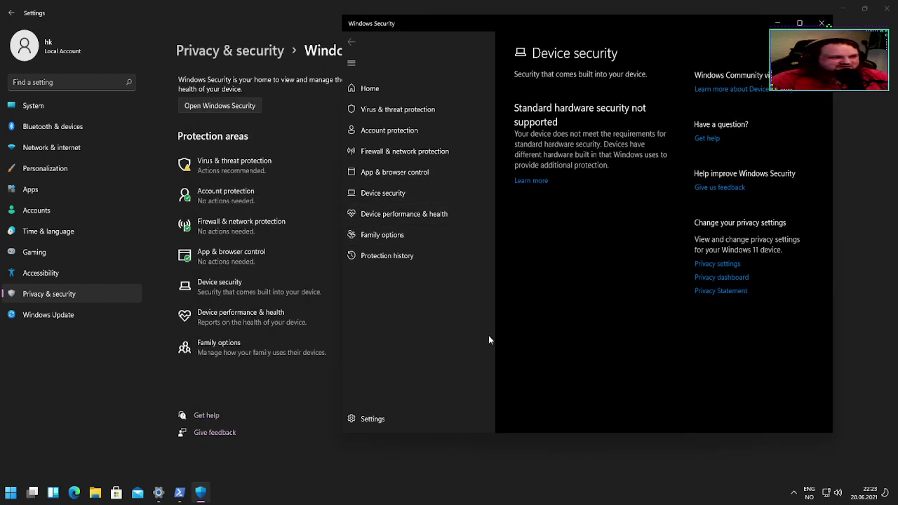
pyautogui.click(402, 214)
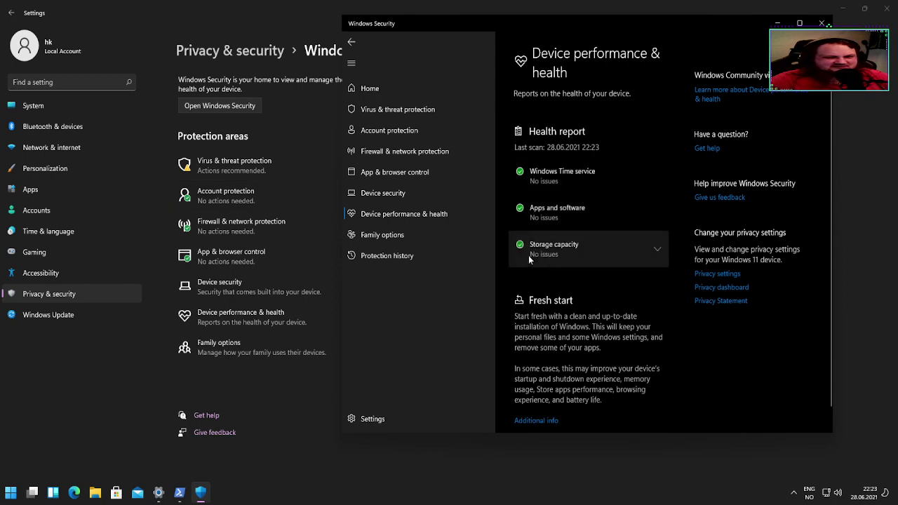
pyautogui.moveTo(817, 15); pyautogui.dragTo(817, 23)
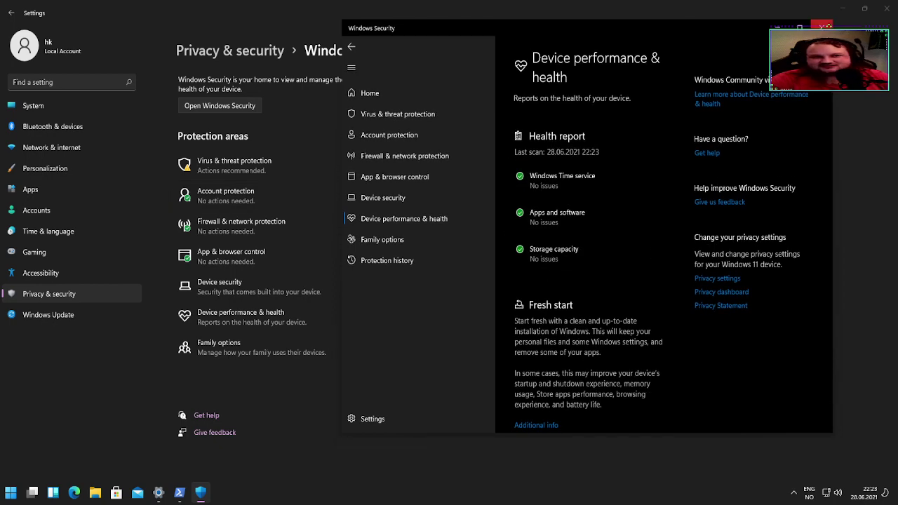
pyautogui.click(820, 30)
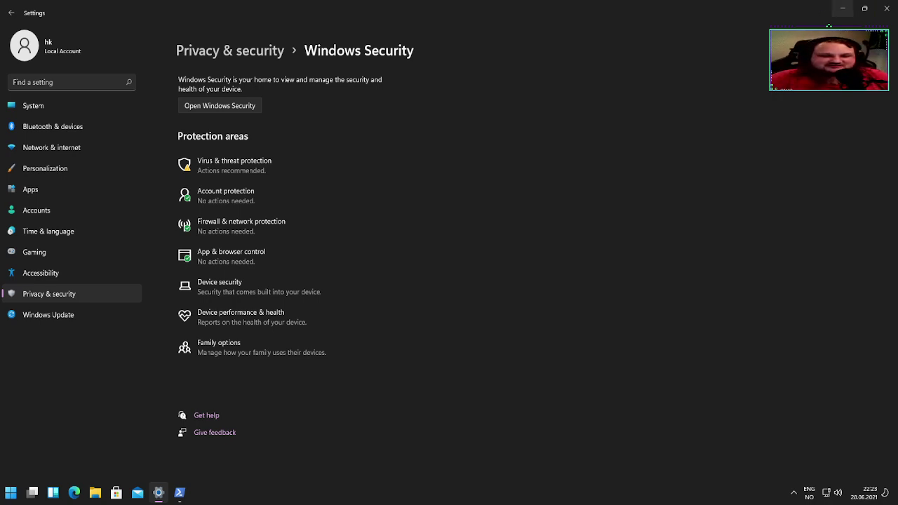
# Step: Show and dismiss the notifications and calendar flyout repeatedly, leaving it open to examine its layout
pyautogui.click(870, 492)
pyautogui.click(555, 359)
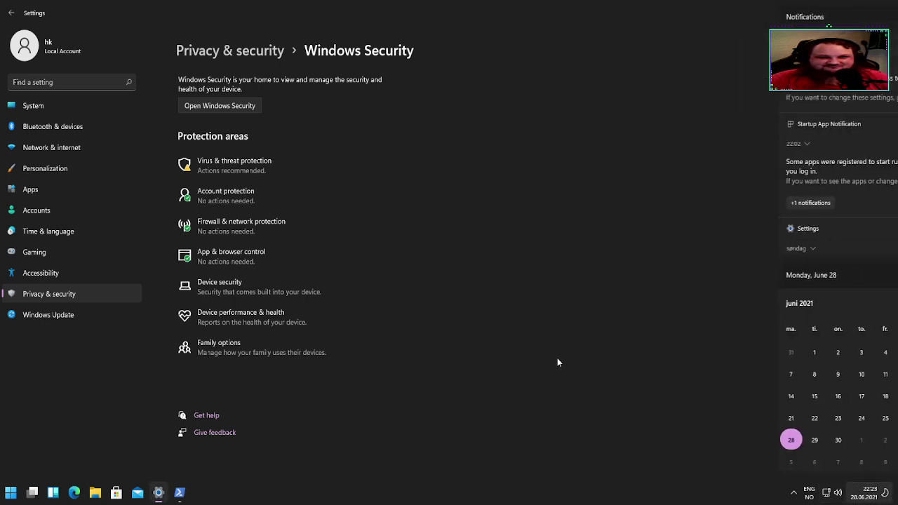
pyautogui.click(874, 495)
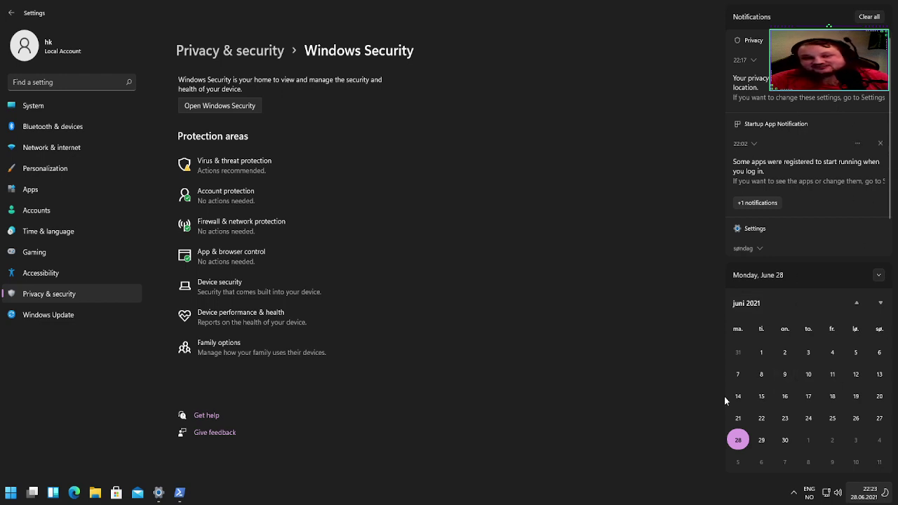
pyautogui.click(866, 495)
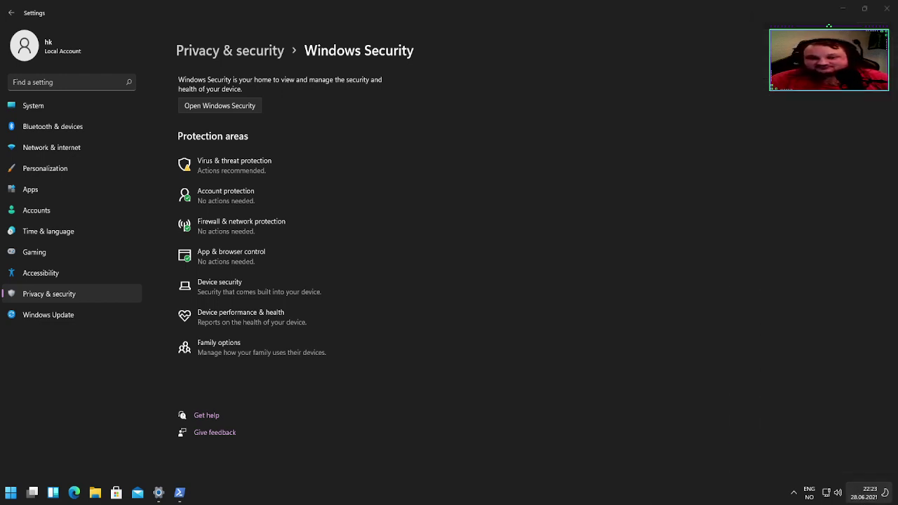
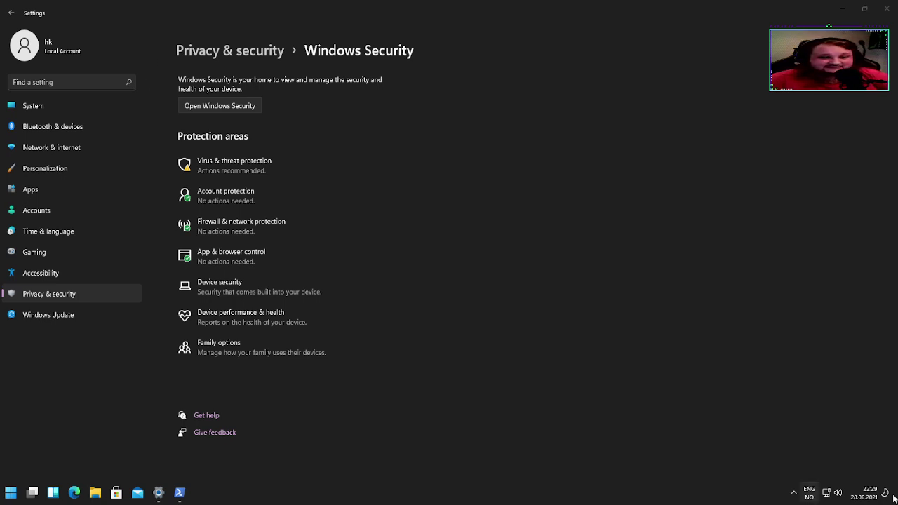
pyautogui.click(862, 492)
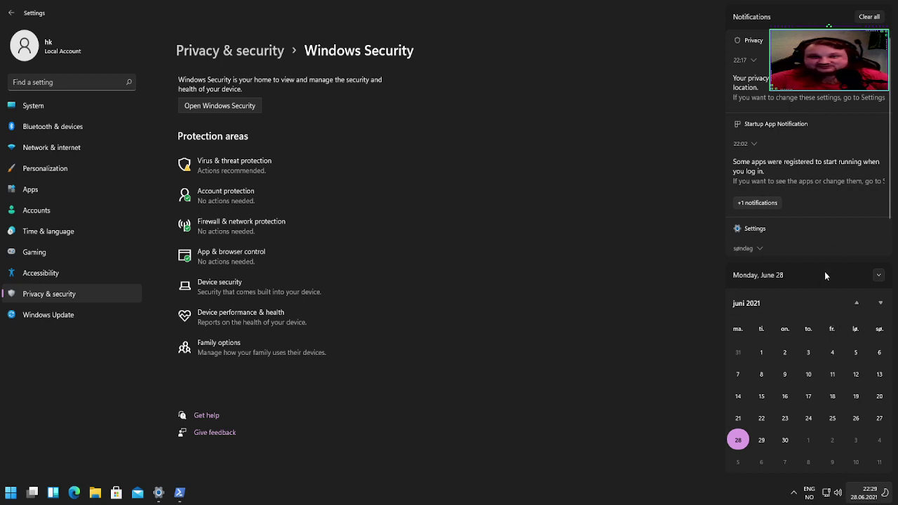
pyautogui.scroll(-1, 786, 181)
pyautogui.scroll(1, 787, 180)
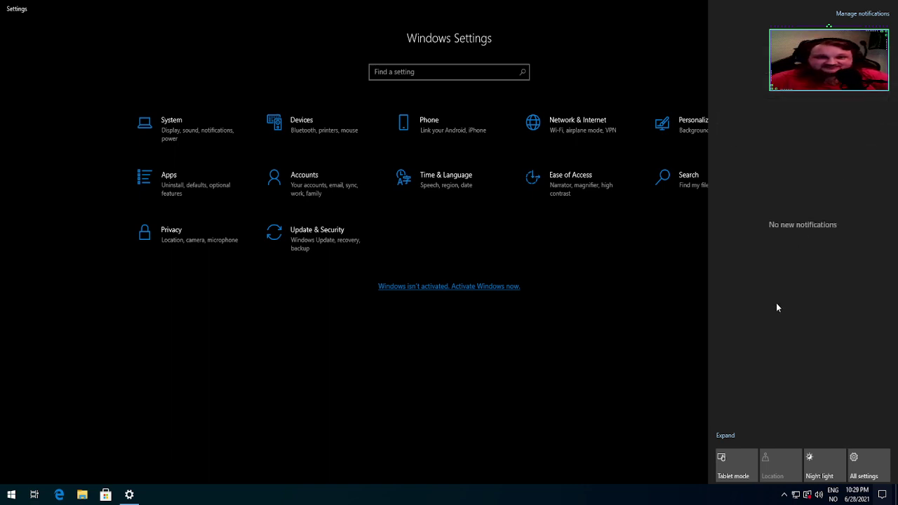
# Step: On the Windows 10 machine, dismiss the action center and close Settings, then return to Windows 11 and dismiss its notifications flyout
pyautogui.click(647, 392)
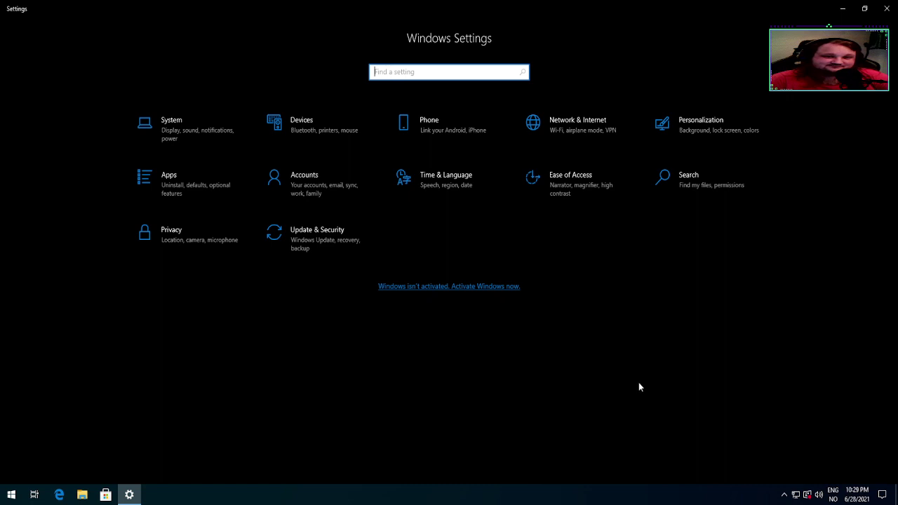
pyautogui.click(888, 11)
pyautogui.moveTo(240, 128); pyautogui.dragTo(501, 355)
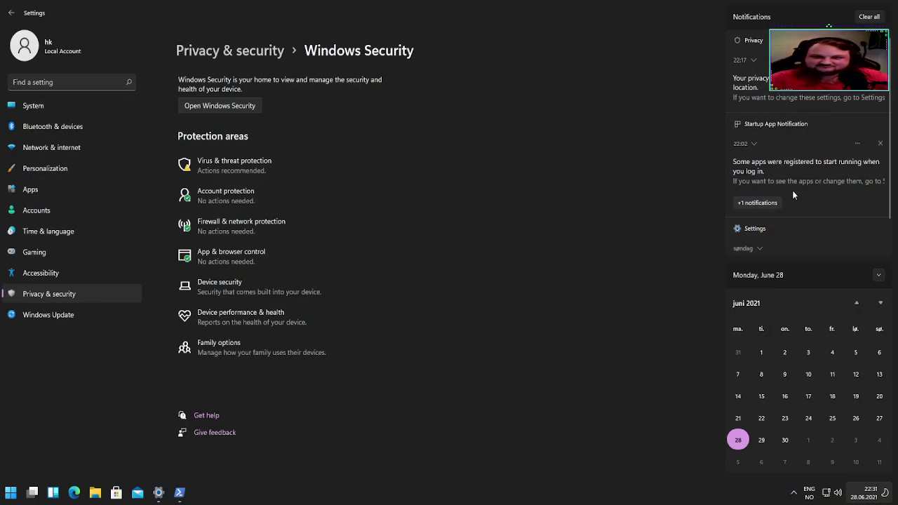
pyautogui.click(636, 11)
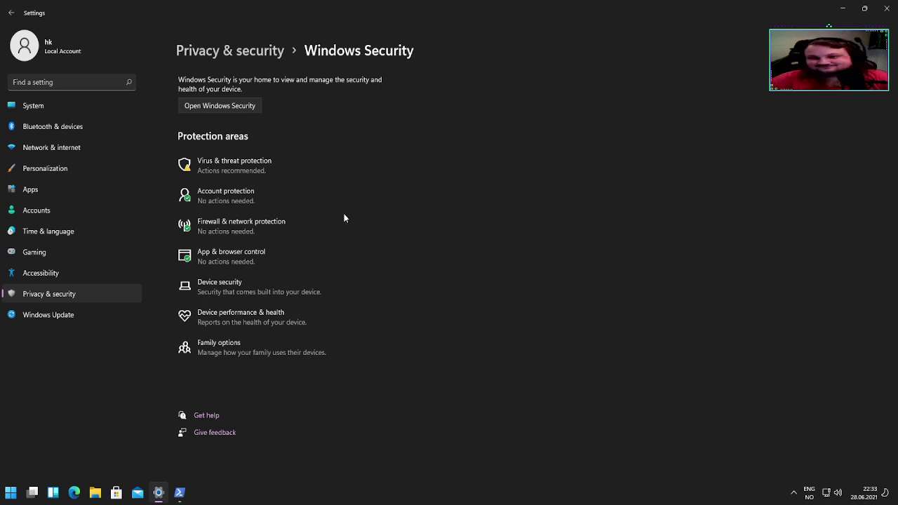
# Step: In the Windows Update advanced options, switch active hours to Manually and set the end time to 7:00 PM
pyautogui.click(71, 315)
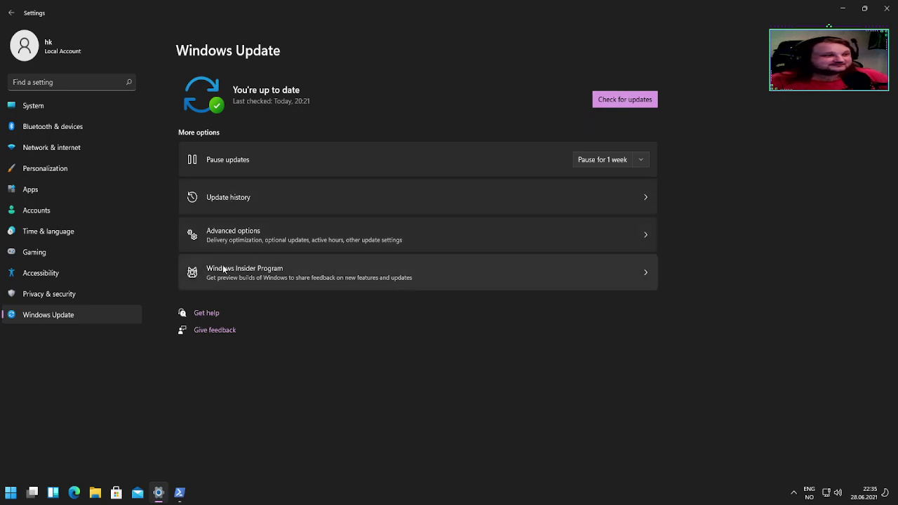
pyautogui.click(281, 236)
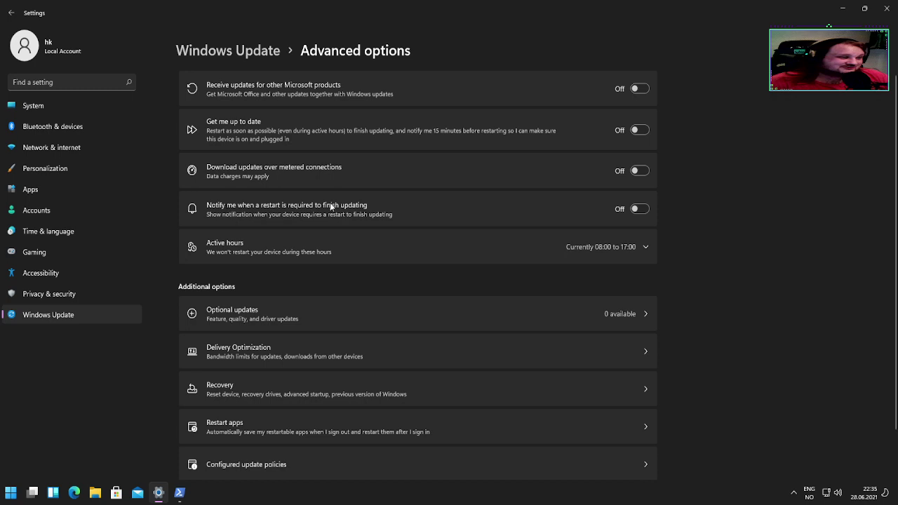
pyautogui.scroll(-1, 505, 242)
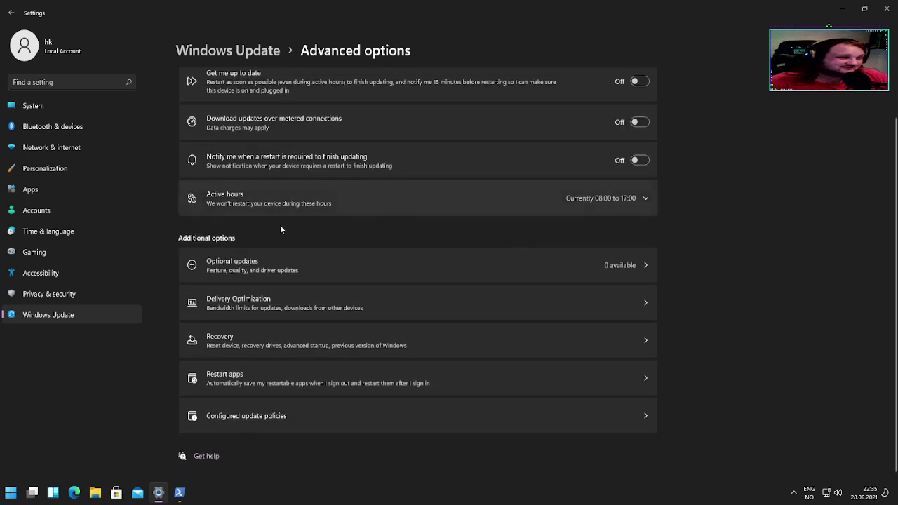
pyautogui.click(574, 204)
pyautogui.click(621, 231)
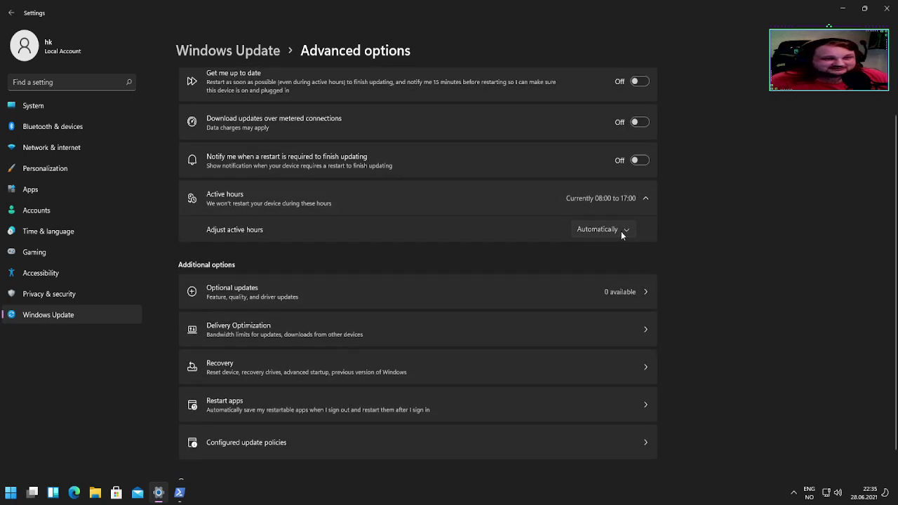
pyautogui.click(620, 213)
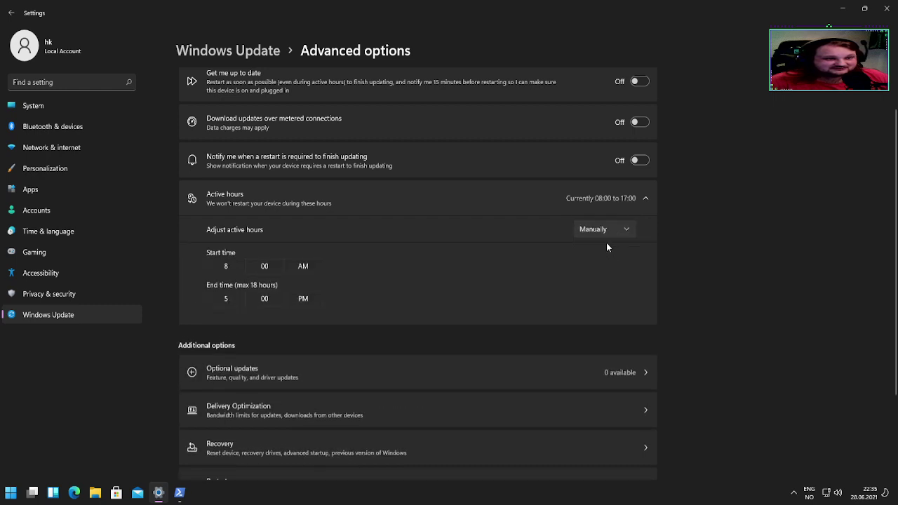
pyautogui.click(235, 301)
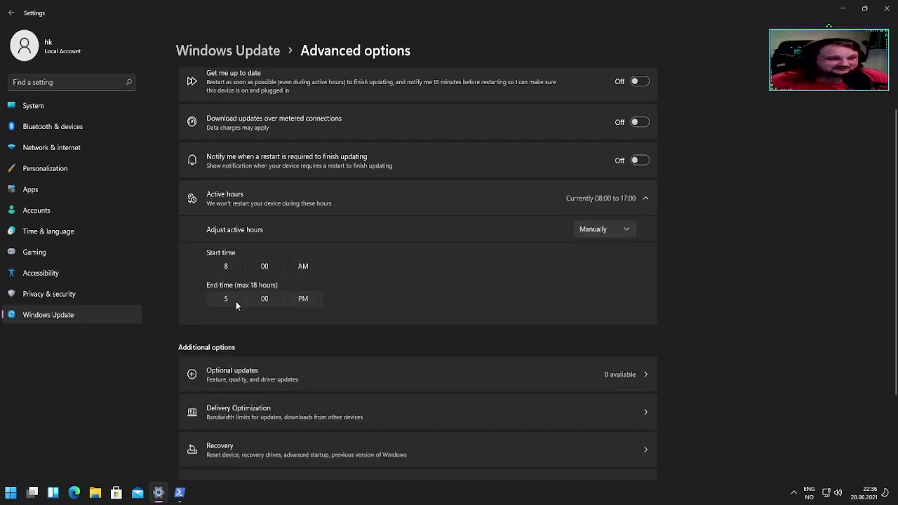
pyautogui.click(226, 343)
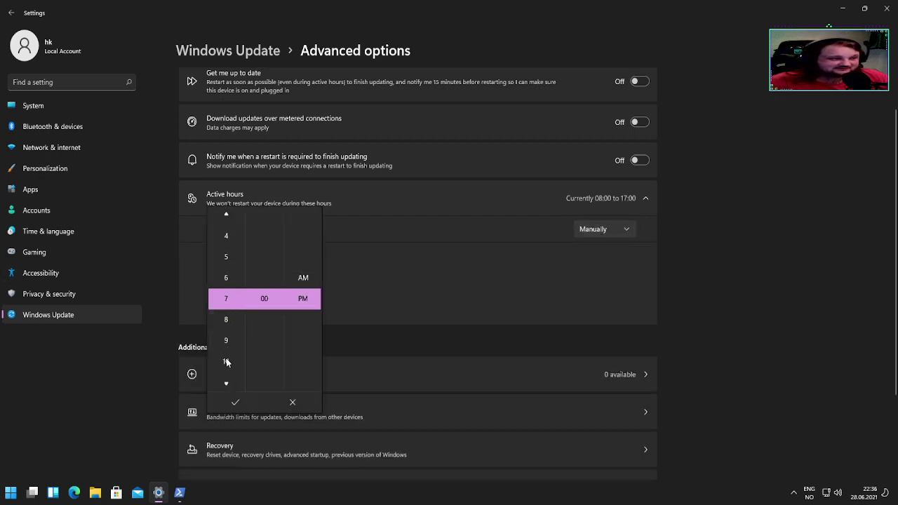
pyautogui.click(230, 404)
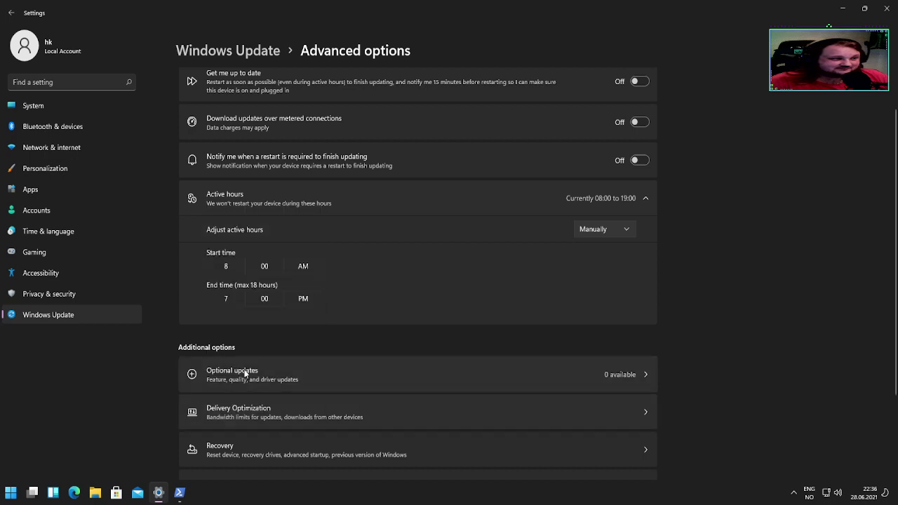
# Step: Try an active hours end time of 7:00 AM, then set the active hours adjustment back to Automatically
pyautogui.click(306, 302)
pyautogui.click(304, 278)
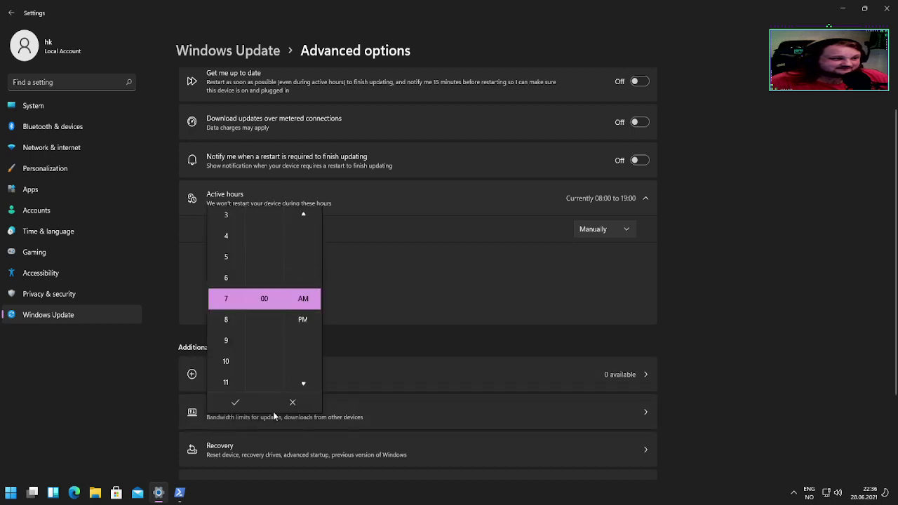
pyautogui.click(231, 403)
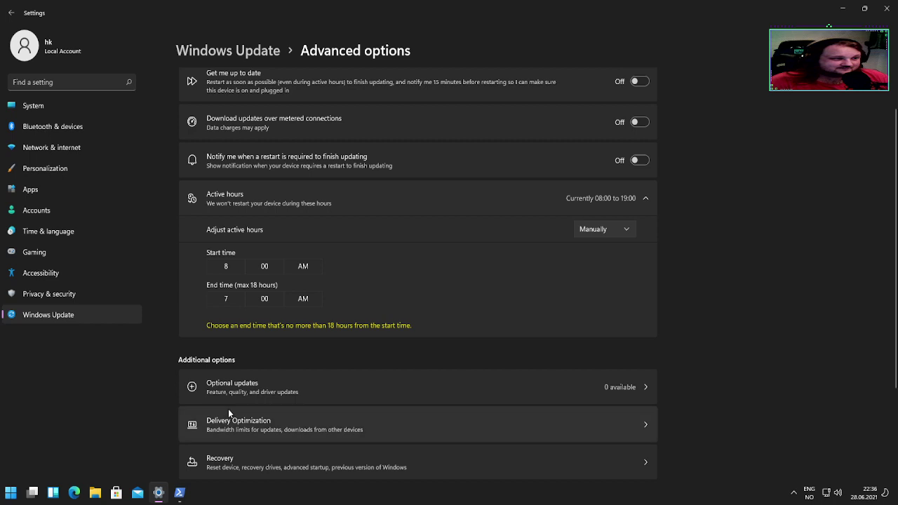
pyautogui.click(610, 229)
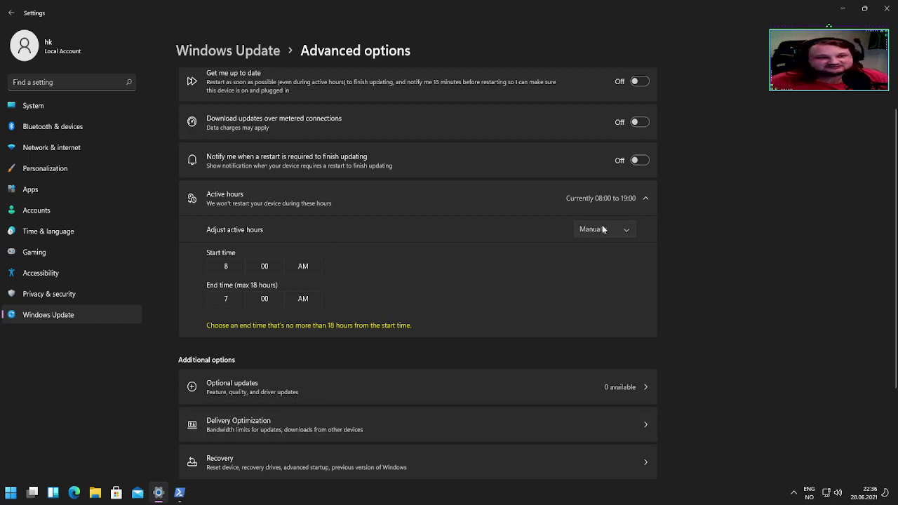
pyautogui.click(593, 252)
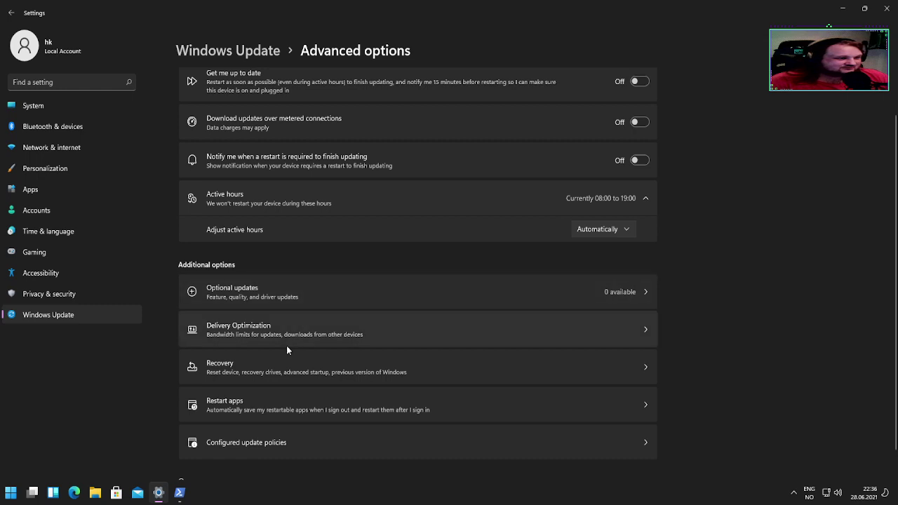
# Step: Open Delivery Optimization and toggle Allow downloads from other PCs off and back on
pyautogui.click(469, 335)
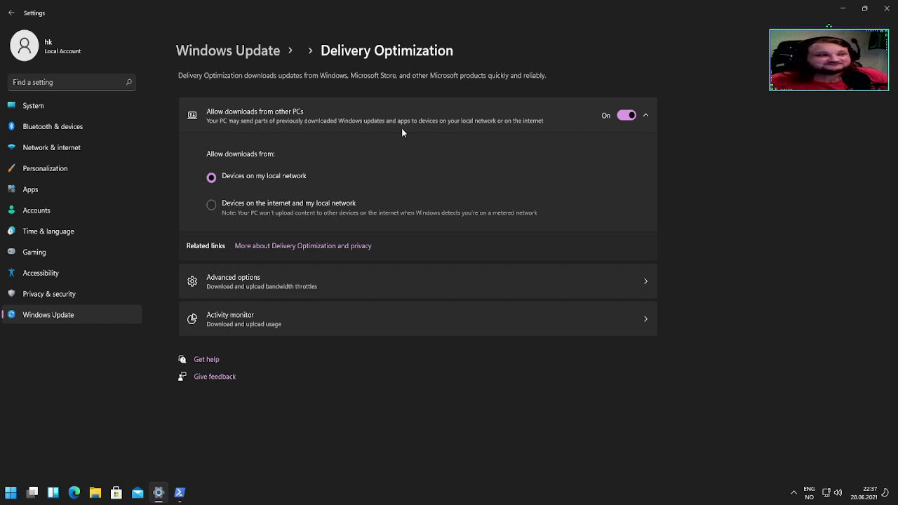
pyautogui.click(626, 116)
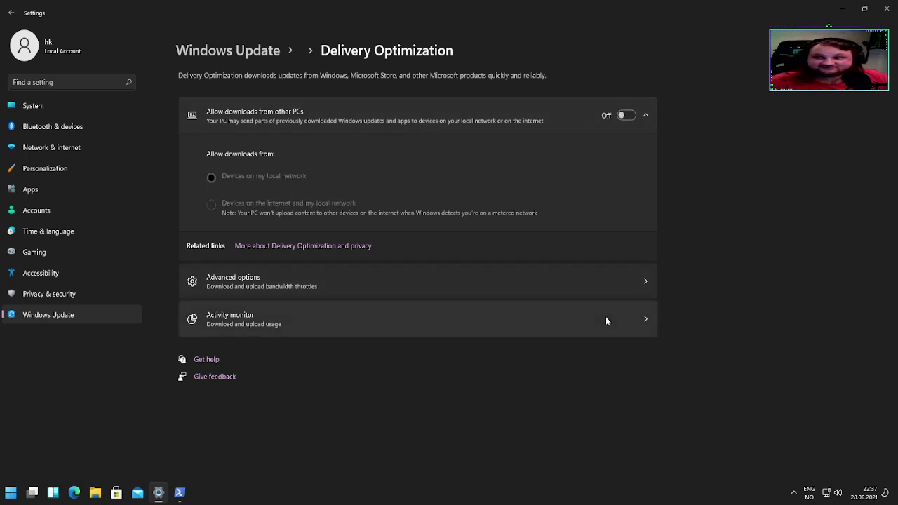
pyautogui.click(626, 115)
# Step: Open Delivery Optimization's advanced options, enable both absolute download limits, and set the foreground limit to 1 Mbps
pyautogui.click(225, 281)
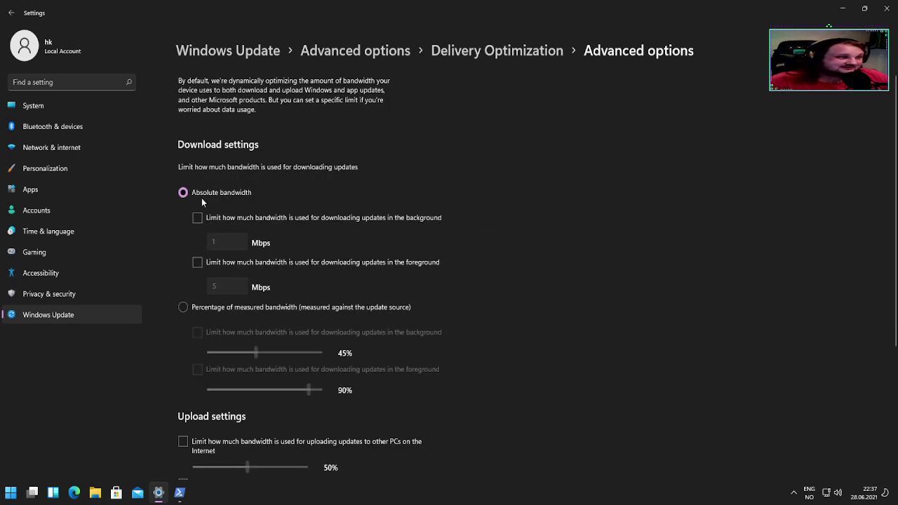
pyautogui.scroll(-3, 277, 274)
pyautogui.scroll(3, 276, 274)
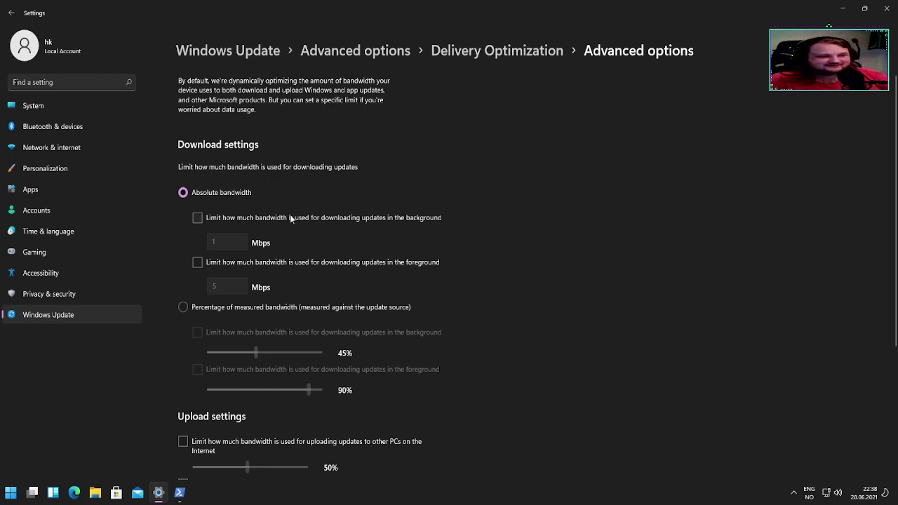
pyautogui.click(197, 217)
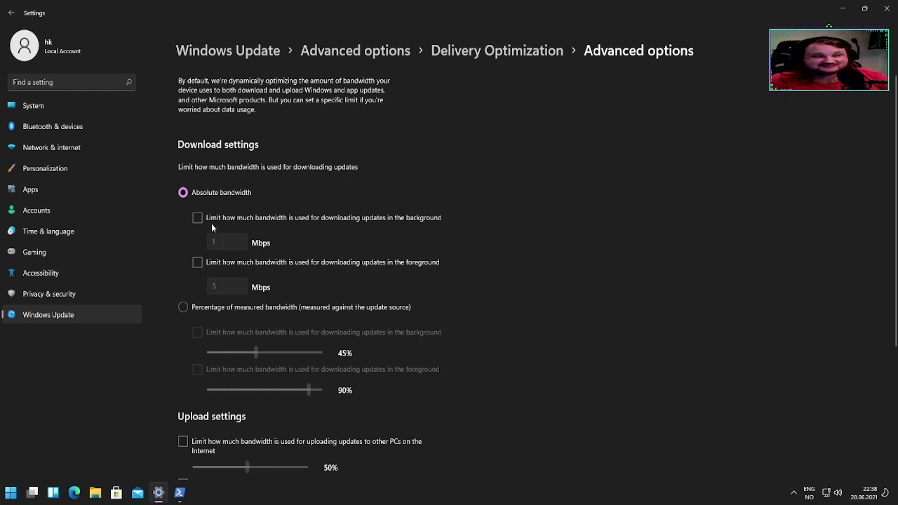
pyautogui.click(197, 262)
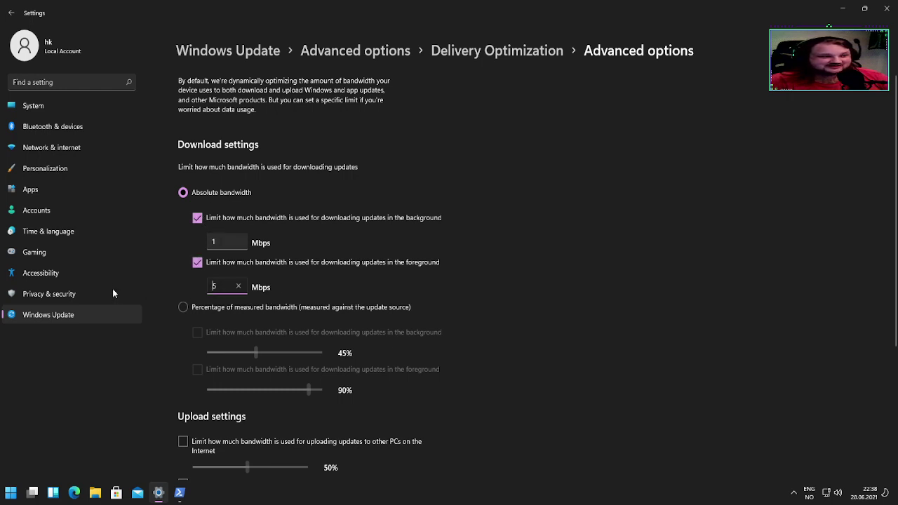
pyautogui.write('1')
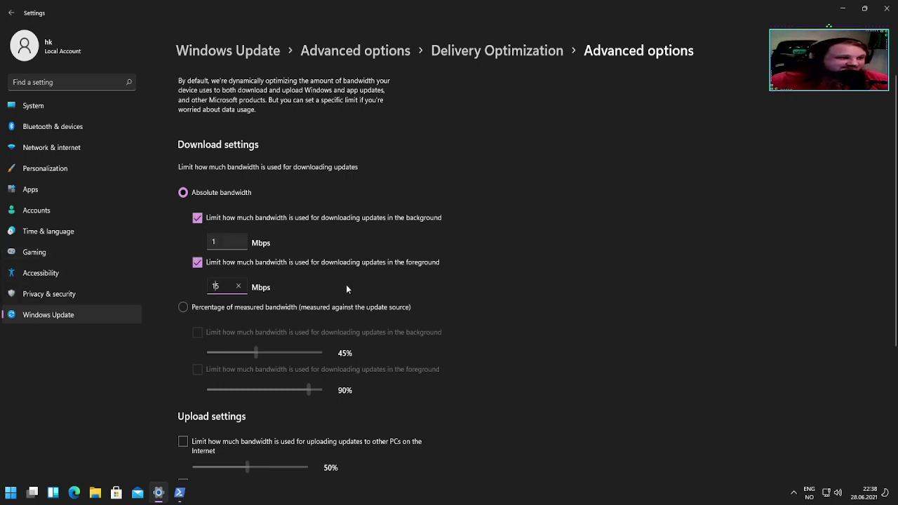
pyautogui.click(471, 272)
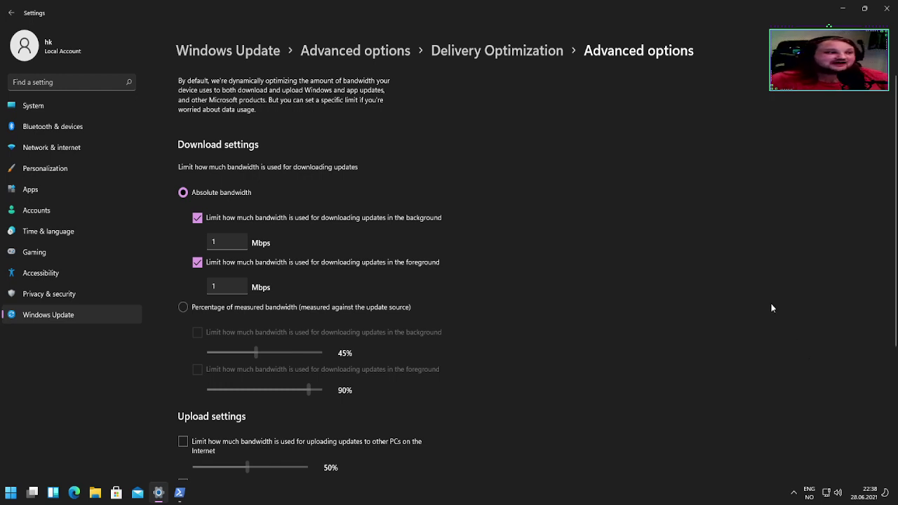
# Step: Try a decimal value for the background download limit, then switch both absolute download limits off and back on
pyautogui.click(238, 240)
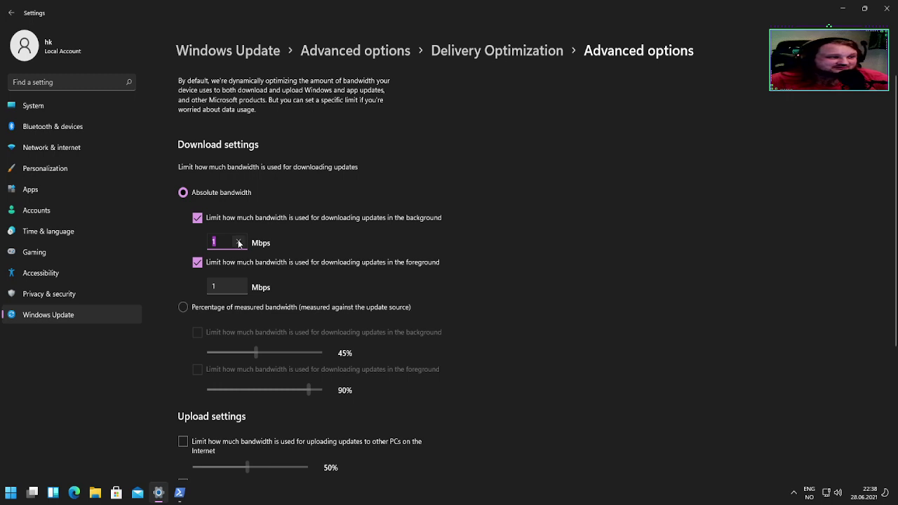
pyautogui.write('.')
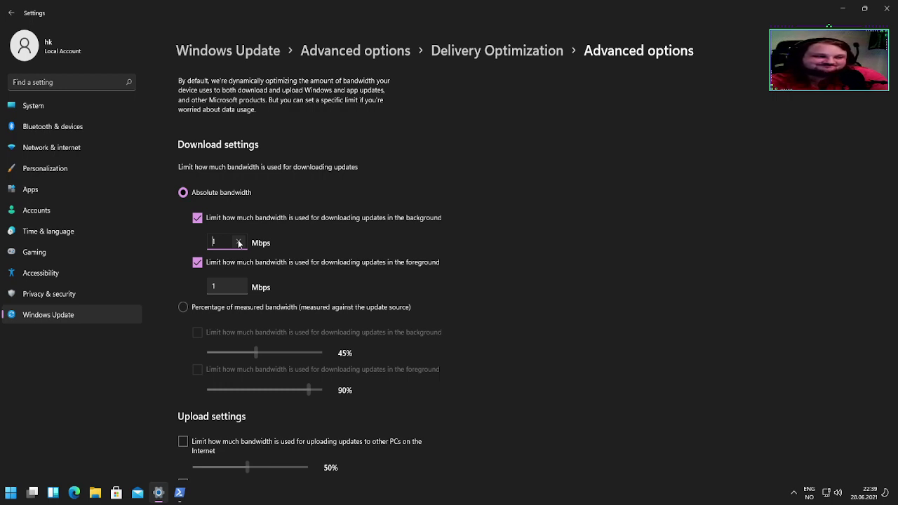
pyautogui.click(185, 196)
pyautogui.click(197, 219)
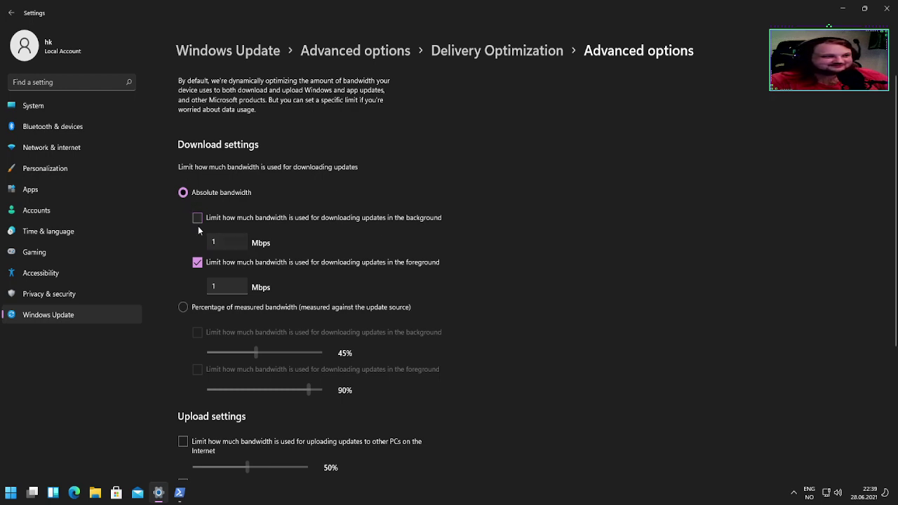
pyautogui.click(197, 262)
pyautogui.click(197, 217)
pyautogui.click(198, 262)
# Step: Enable the bandwidth limit for uploading updates to other PCs on the Internet and set it to 5%
pyautogui.scroll(-3, 392, 323)
pyautogui.scroll(3, 393, 322)
pyautogui.scroll(-3, 392, 322)
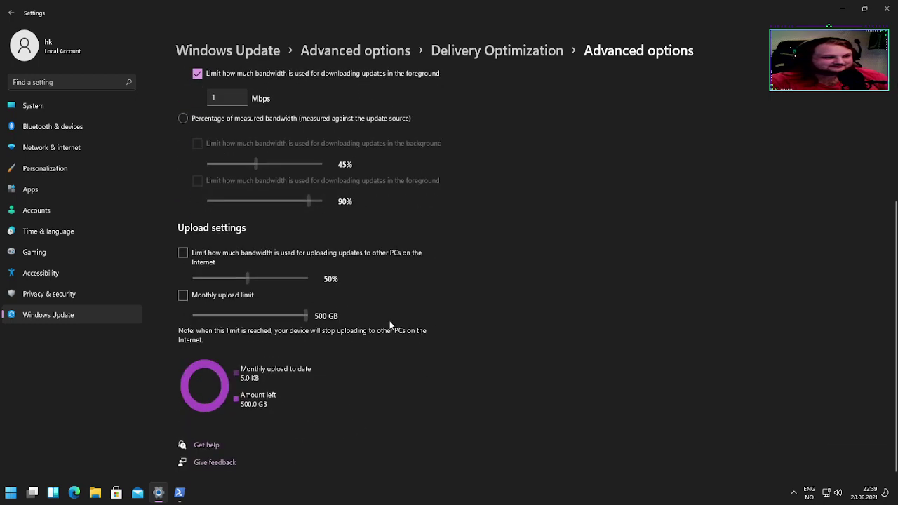
pyautogui.click(186, 257)
pyautogui.moveTo(247, 278); pyautogui.dragTo(194, 278)
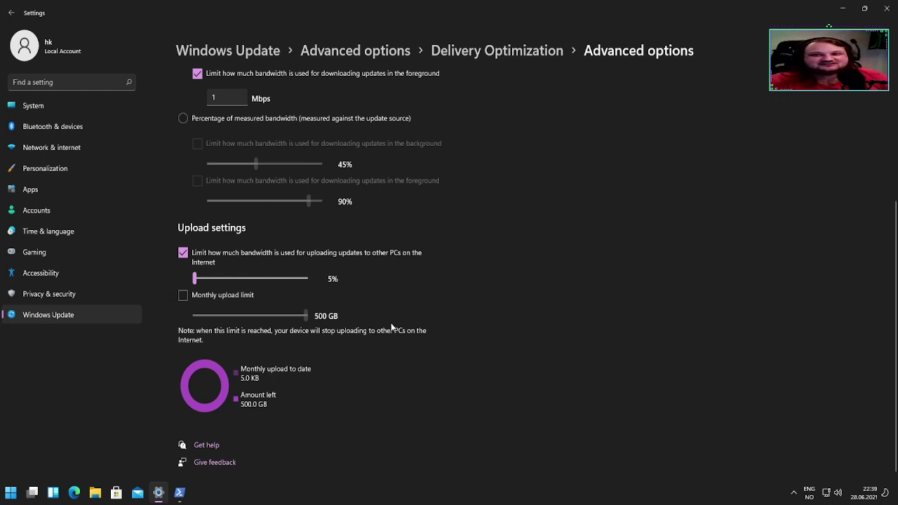
# Step: Set the absolute bandwidth limit for background update downloads to 0.1 Mbps
pyautogui.scroll(3, 392, 321)
pyautogui.click(214, 242)
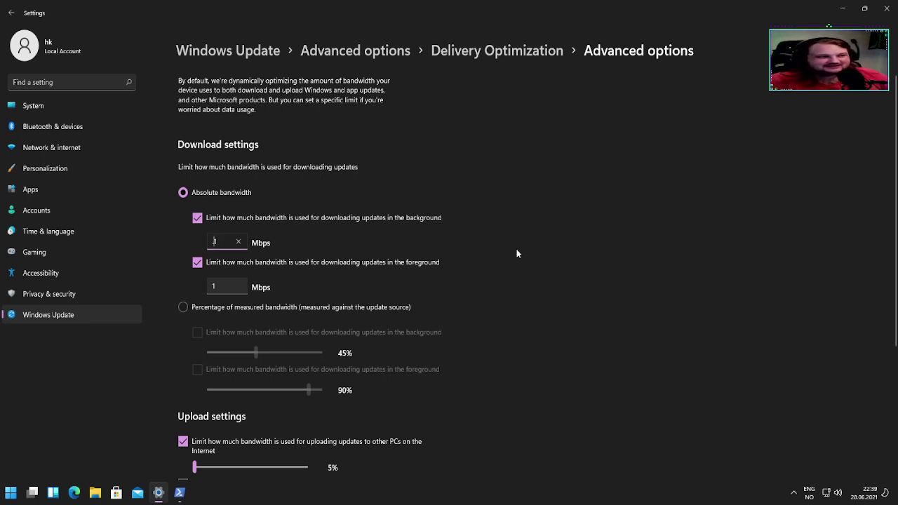
pyautogui.write('0.')
pyautogui.click(412, 277)
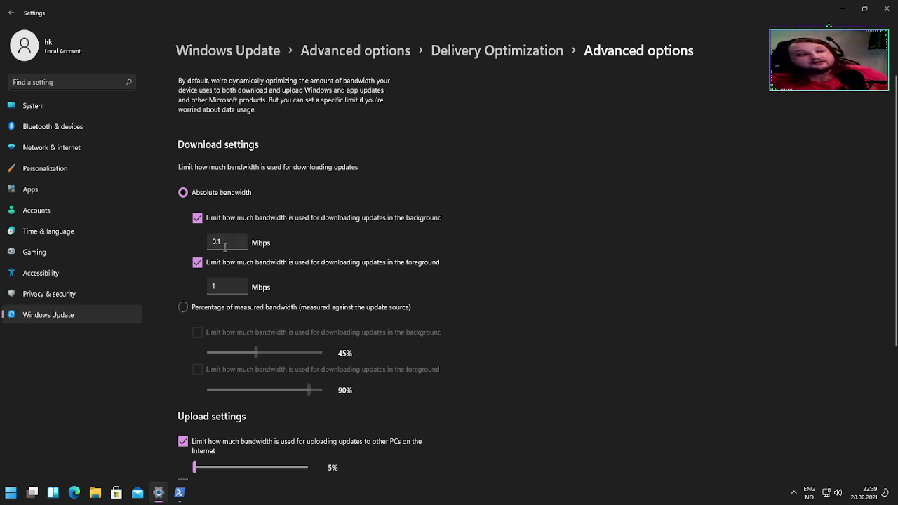
pyautogui.doubleClick(222, 242)
pyautogui.write('0')
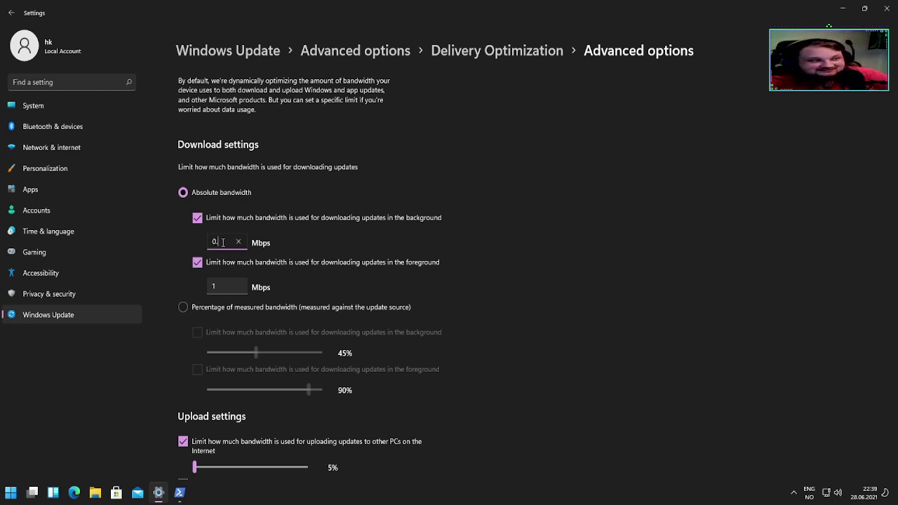
pyautogui.press('BackSpace')
pyautogui.write('1')
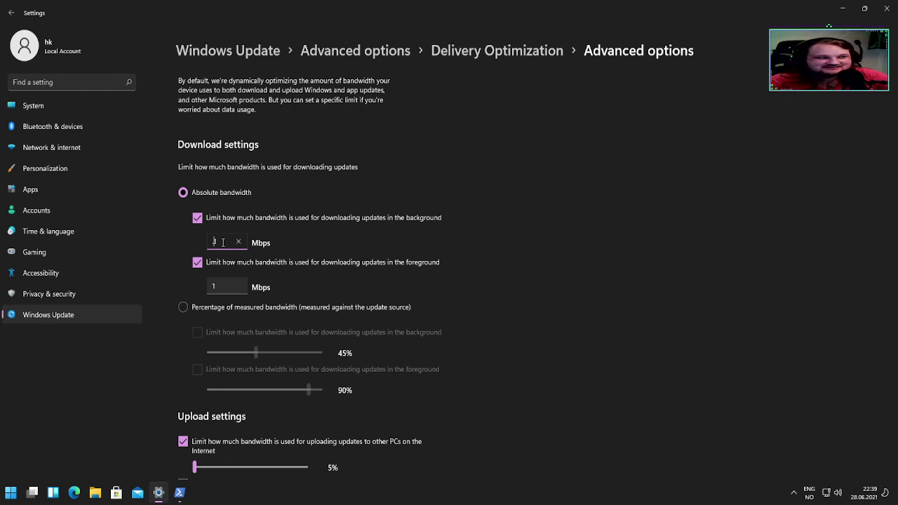
pyautogui.click(456, 265)
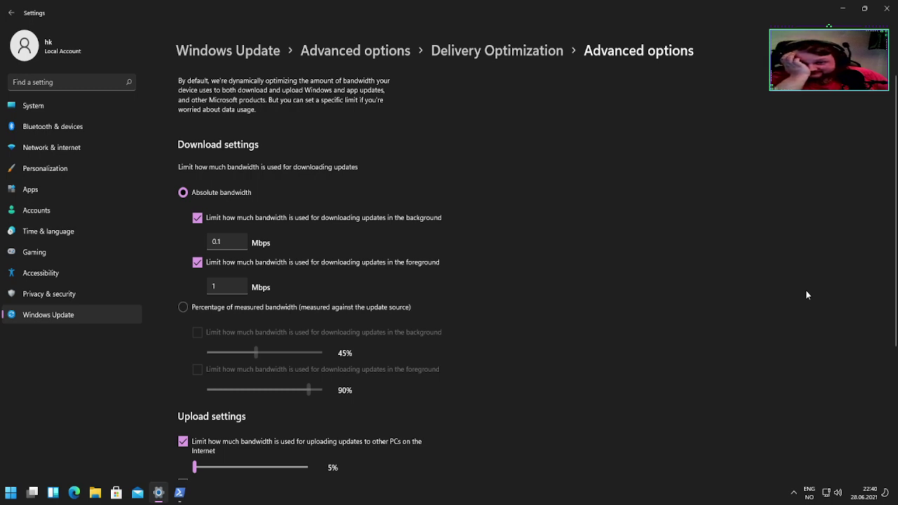
# Step: Clear the background download limit and re-enter 0.1 Mbps
pyautogui.click(235, 242)
pyautogui.press('BackSpace')
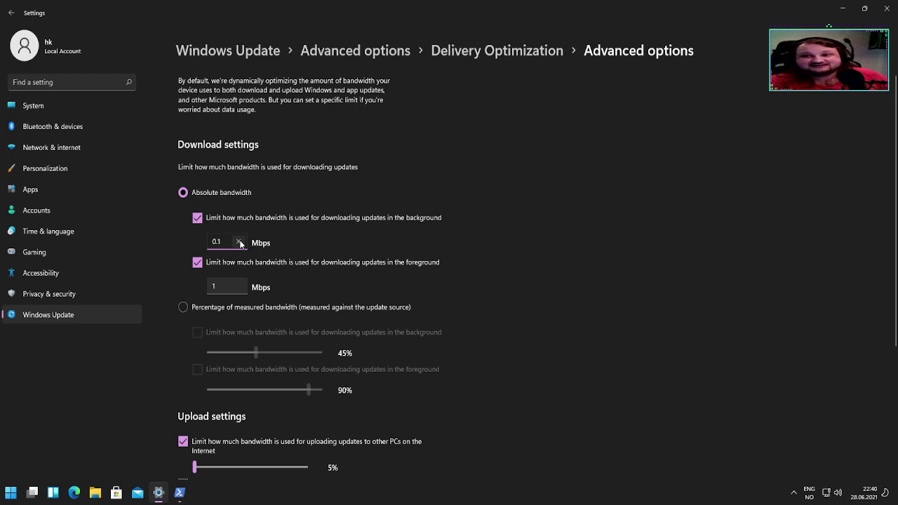
pyautogui.click(658, 292)
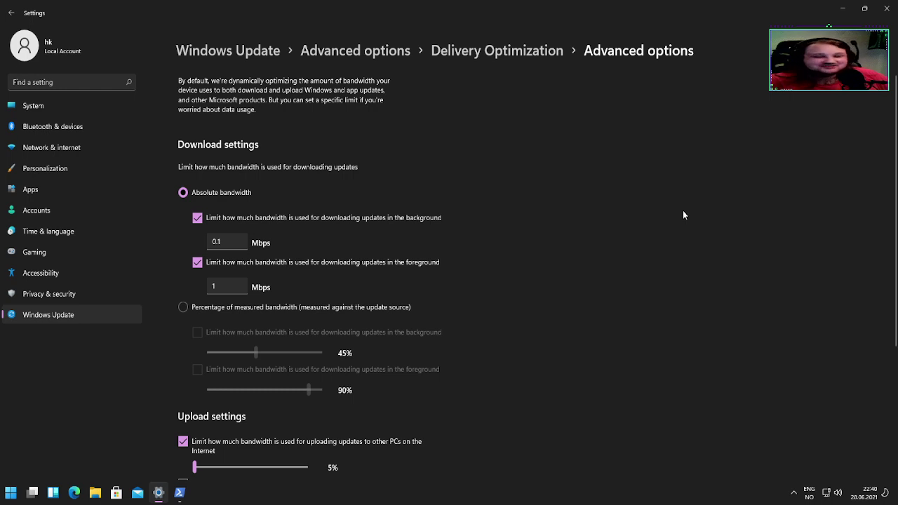
pyautogui.scroll(-3, 658, 216)
pyautogui.scroll(3, 658, 216)
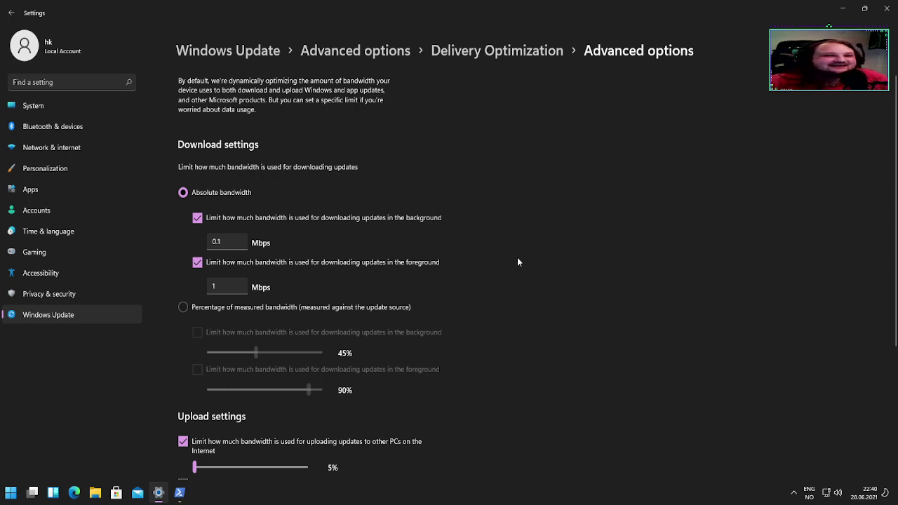
pyautogui.scroll(-3, 518, 262)
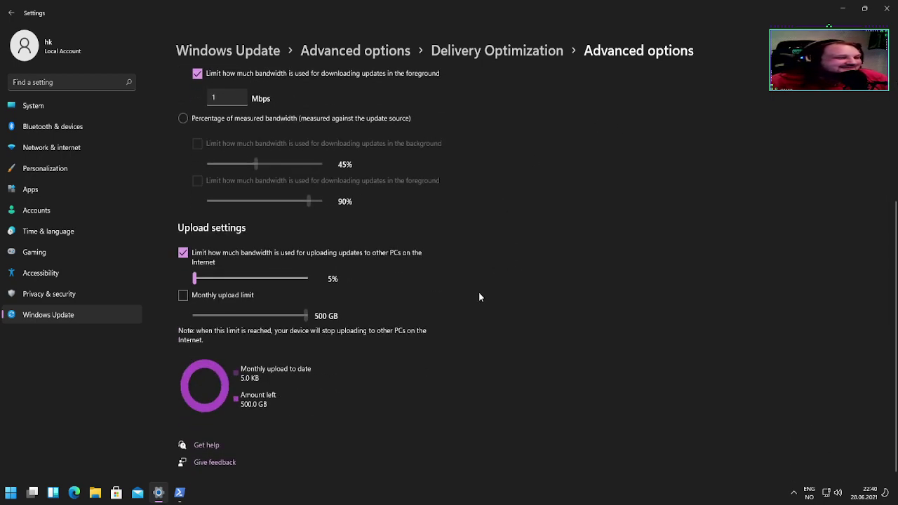
pyautogui.scroll(3, 481, 297)
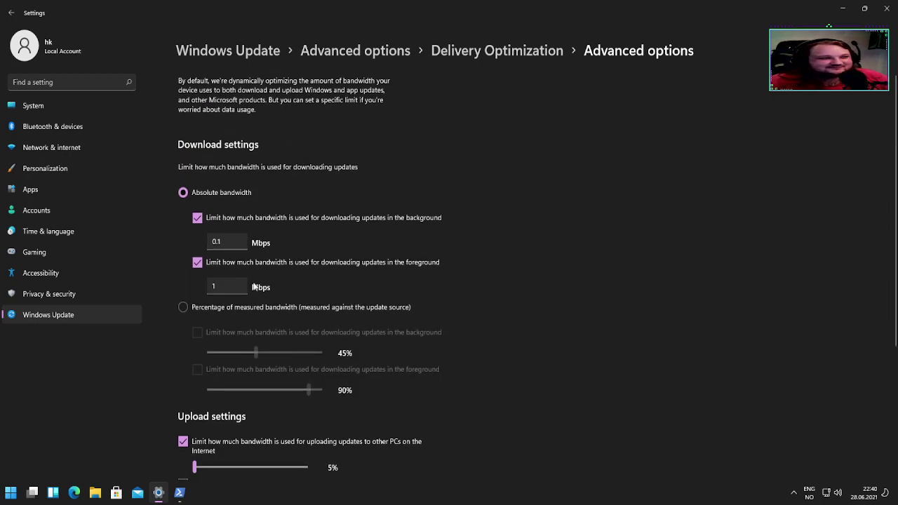
pyautogui.click(234, 243)
pyautogui.press('BackSpace')
pyautogui.press('BackSpace')
pyautogui.press('BackSpace')
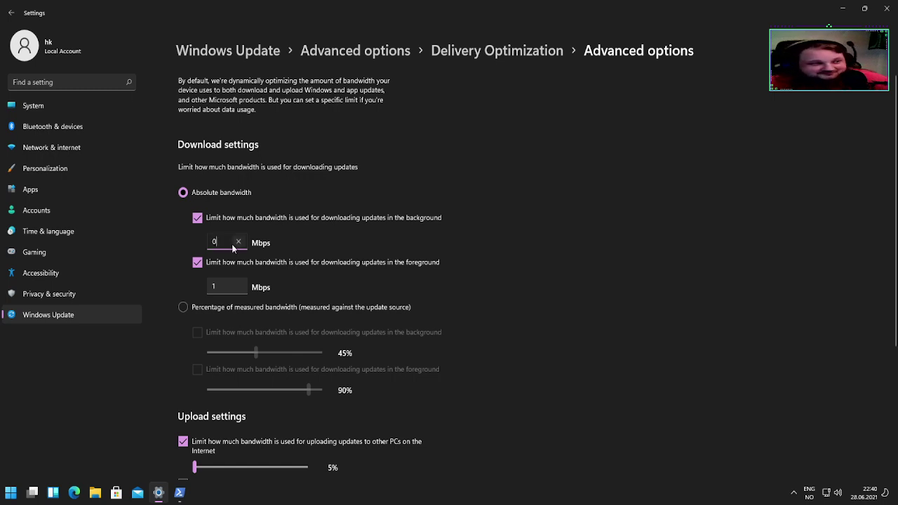
pyautogui.write('0.1')
pyautogui.click(512, 253)
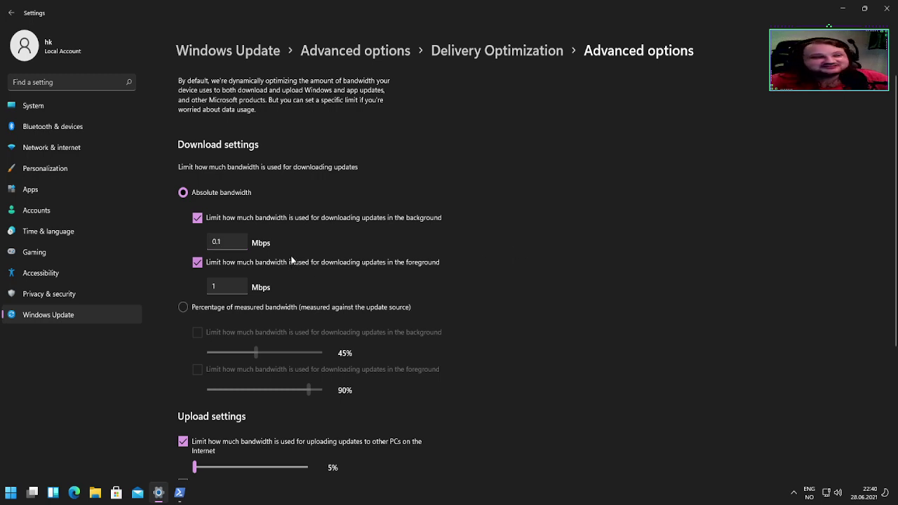
# Step: Try replacing the last digit of the background download limit with 0
pyautogui.doubleClick(228, 240)
pyautogui.press('Right')
pyautogui.press('BackSpace')
pyautogui.write('0')
pyautogui.click(582, 233)
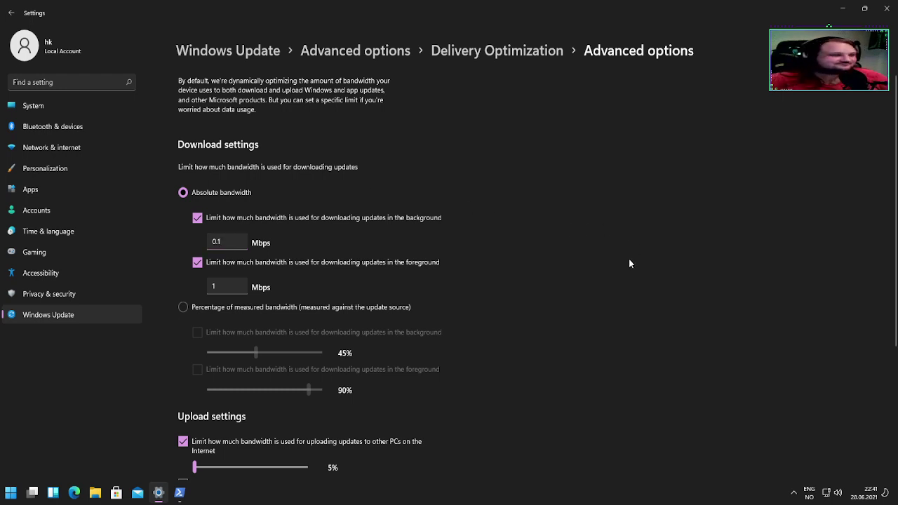
# Step: Return to Delivery Optimization and view the download and upload statistics in its activity monitor
pyautogui.scroll(-3, 628, 259)
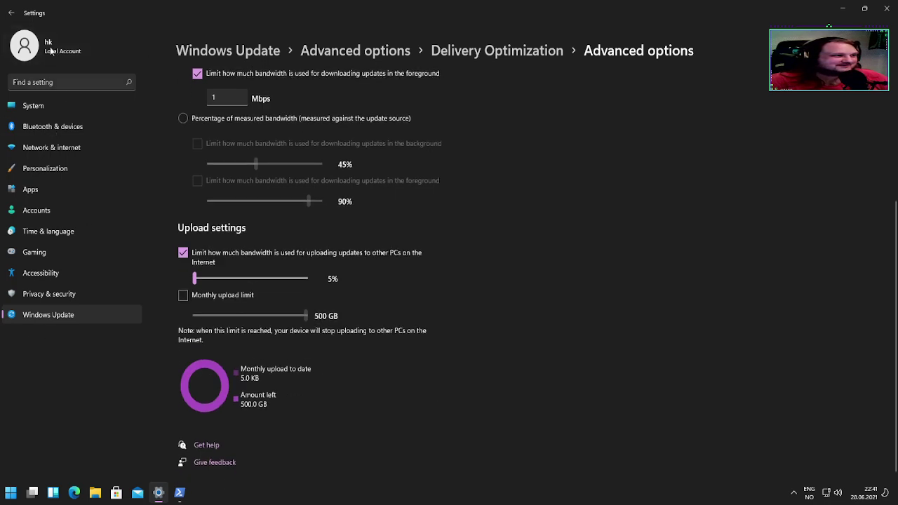
pyautogui.click(11, 13)
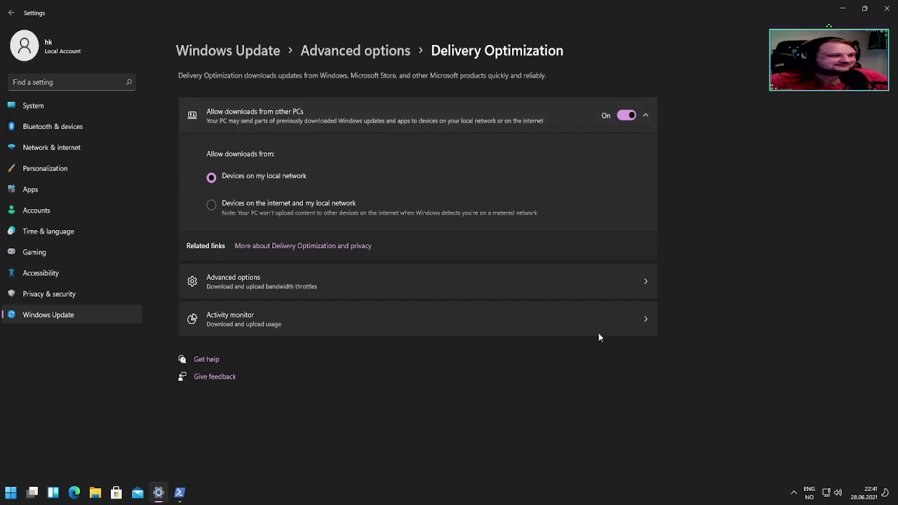
pyautogui.click(280, 326)
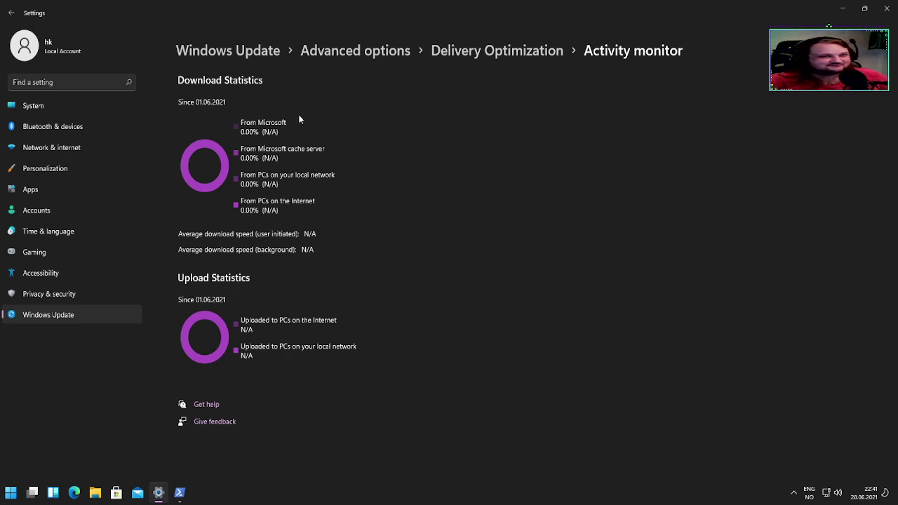
# Step: Close the Settings and Windows PowerShell windows to clear the desktop
pyautogui.click(886, 9)
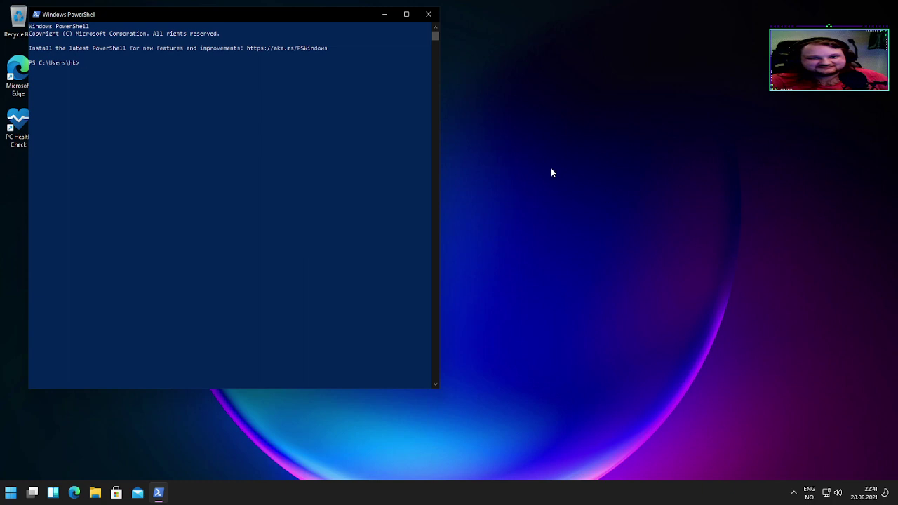
pyautogui.click(428, 14)
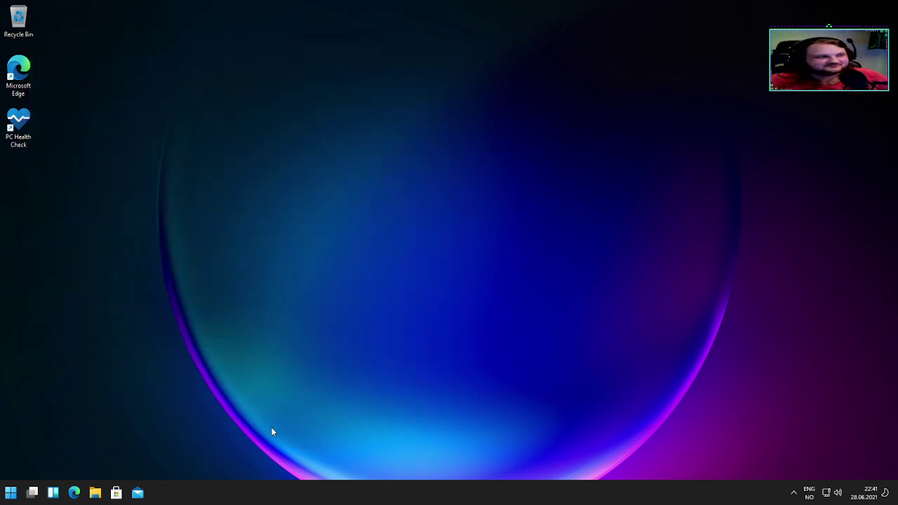
# Step: Reopen Settings and view the configured update policies in Windows Update's advanced options
pyautogui.click(10, 492)
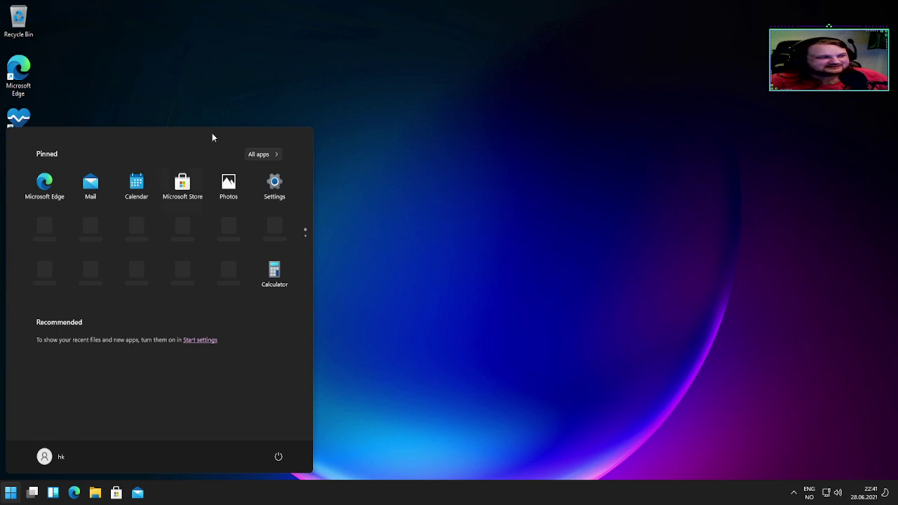
pyautogui.click(274, 185)
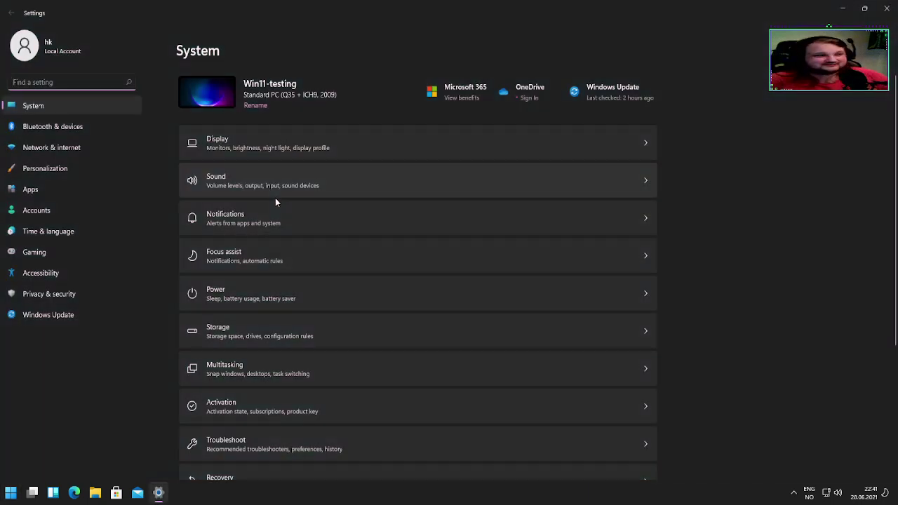
pyautogui.click(42, 317)
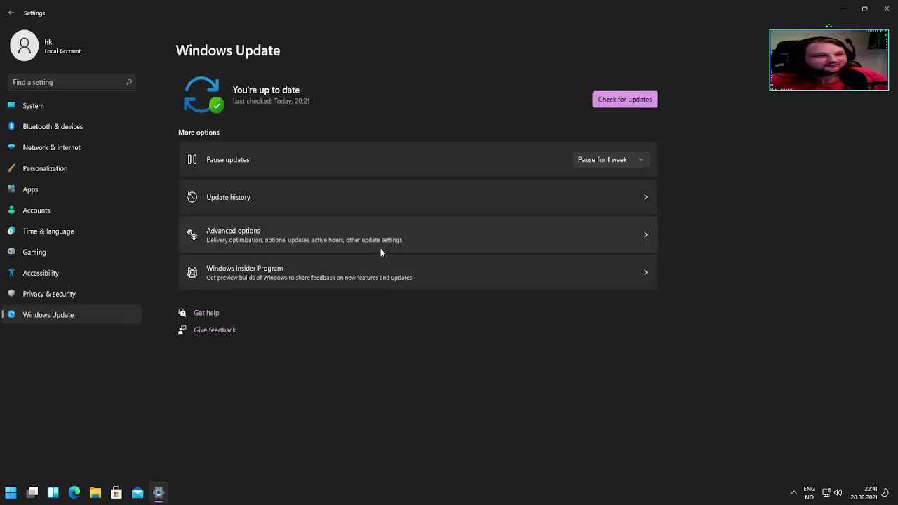
pyautogui.click(316, 245)
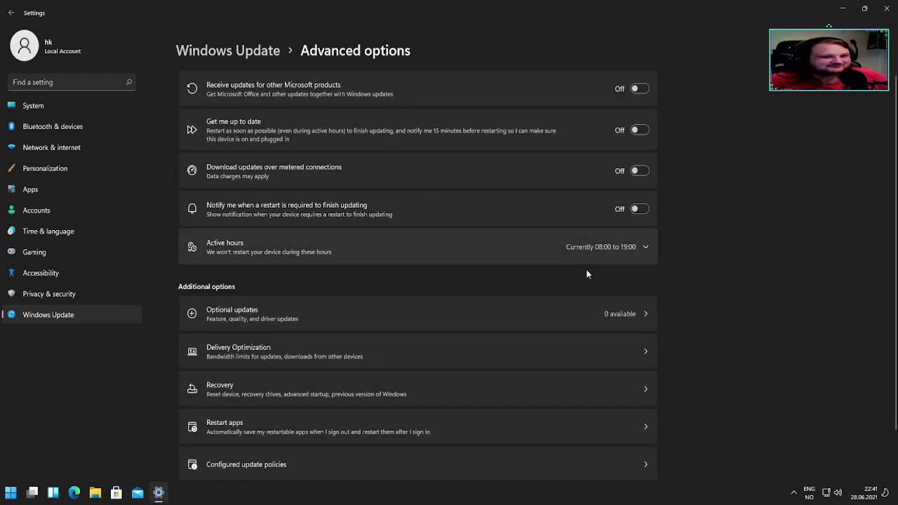
pyautogui.scroll(-1, 589, 281)
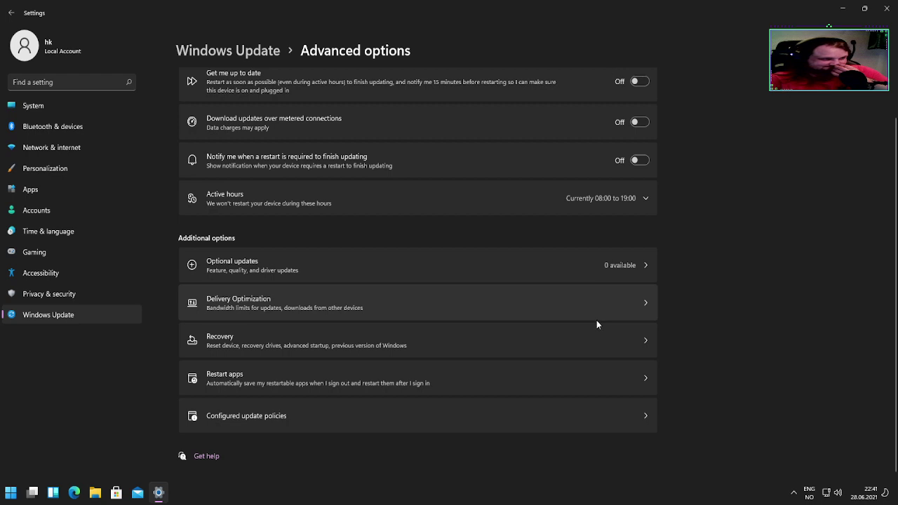
pyautogui.click(459, 426)
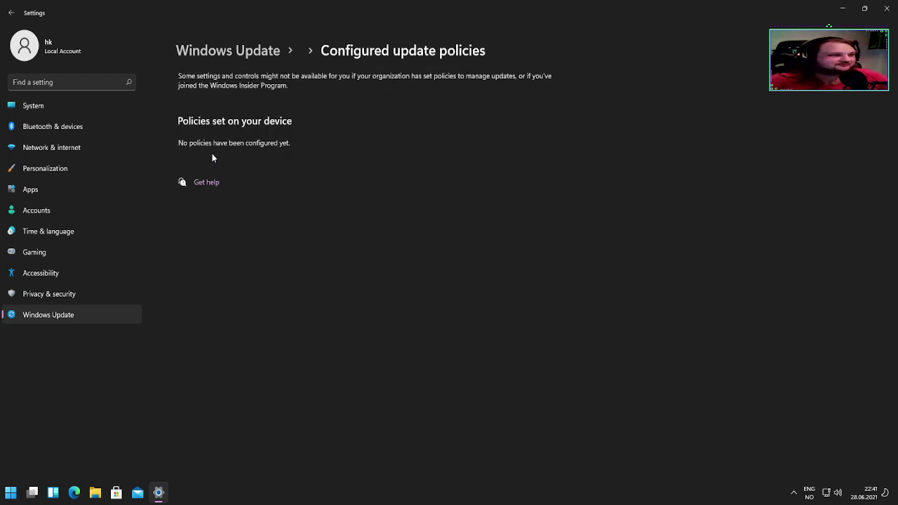
# Step: Return to the main Windows Update page and launch Windows PowerShell
pyautogui.moveTo(214, 143); pyautogui.dragTo(426, 166)
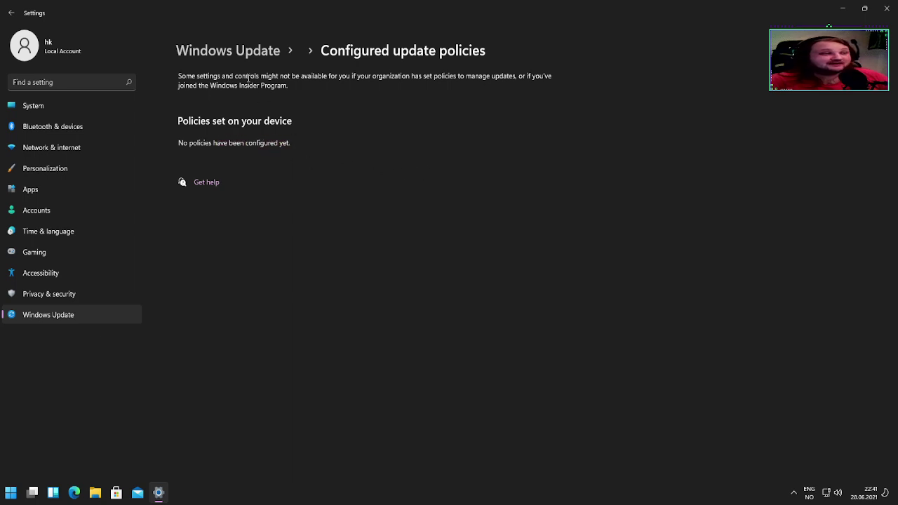
pyautogui.click(275, 53)
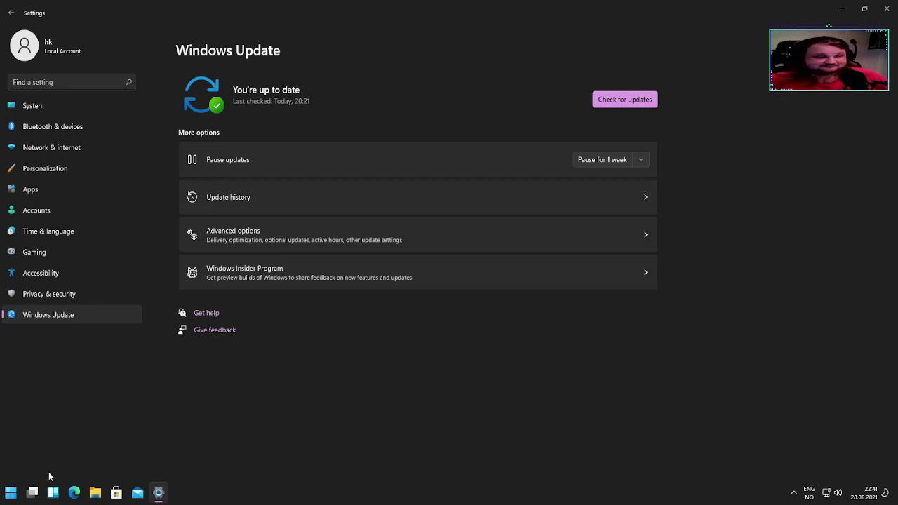
pyautogui.click(10, 492)
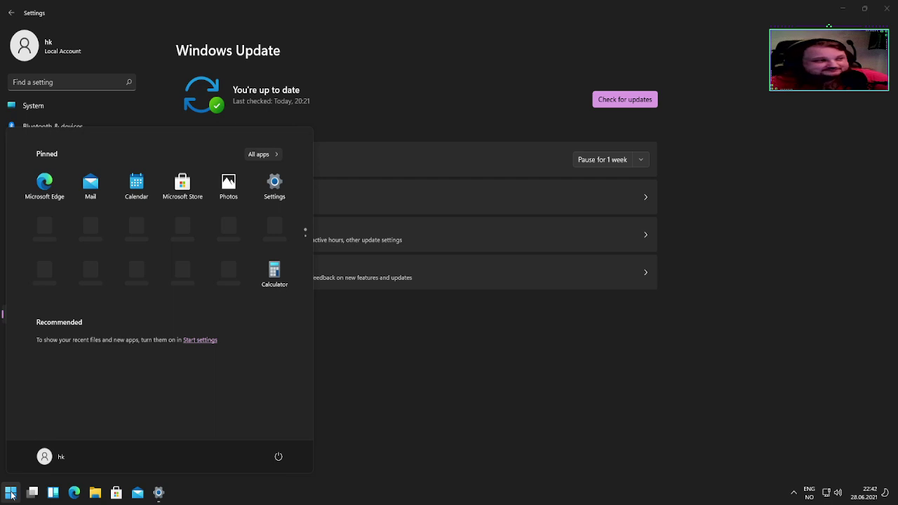
pyautogui.write('power')
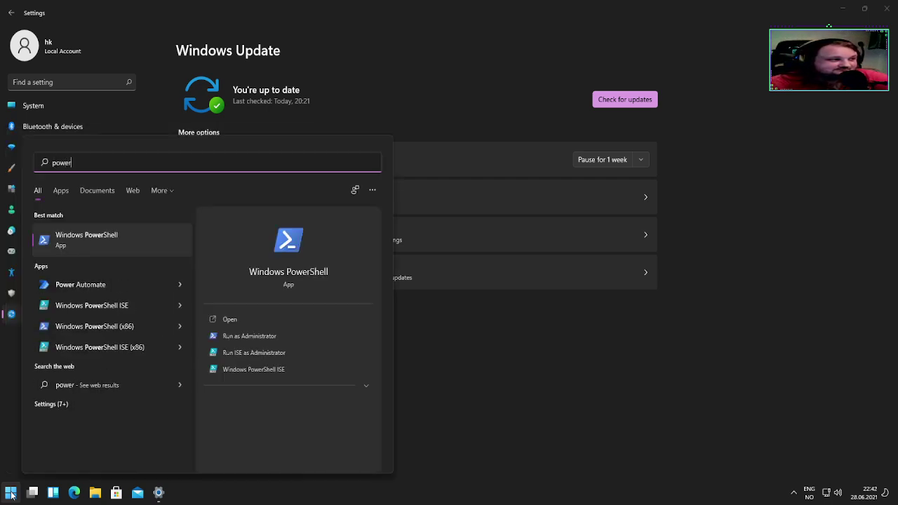
pyautogui.press('Return')
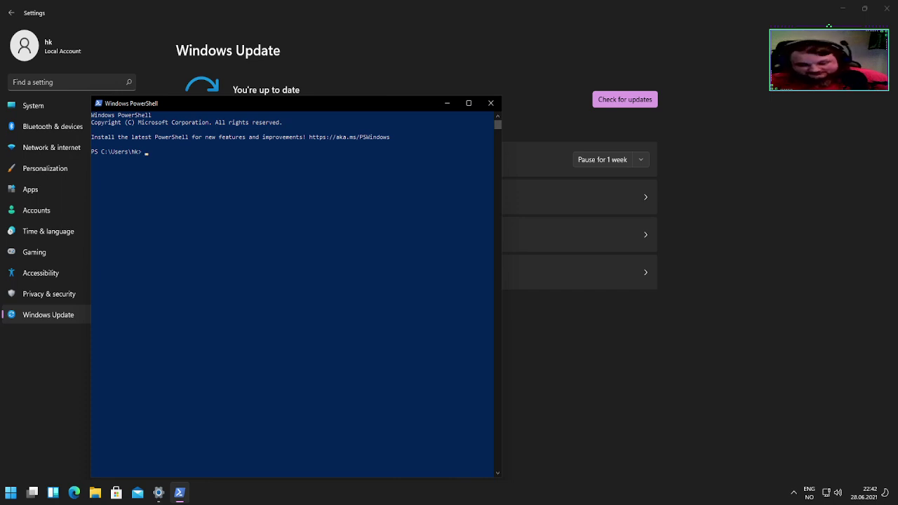
pyautogui.click(230, 269)
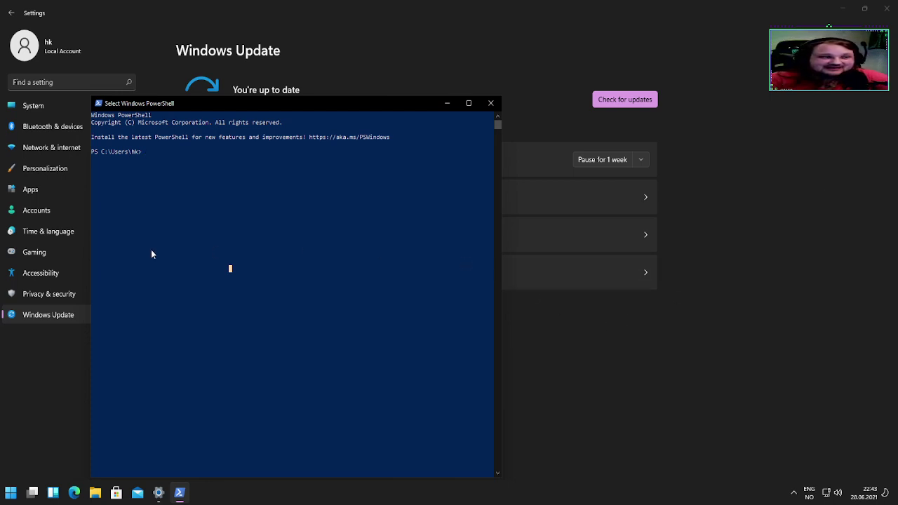
pyautogui.press('Escape')
pyautogui.write('ps --version')
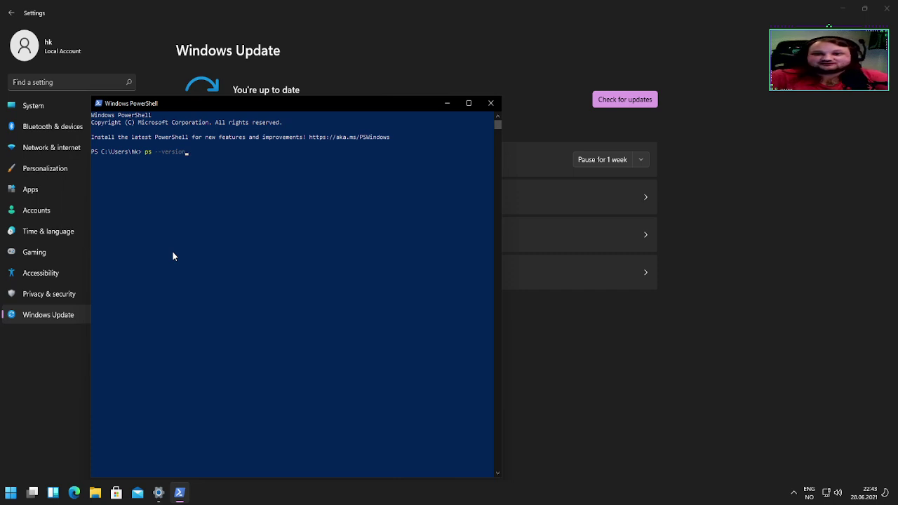
pyautogui.press('BackSpace')
pyautogui.press('BackSpace')
pyautogui.press('BackSpace')
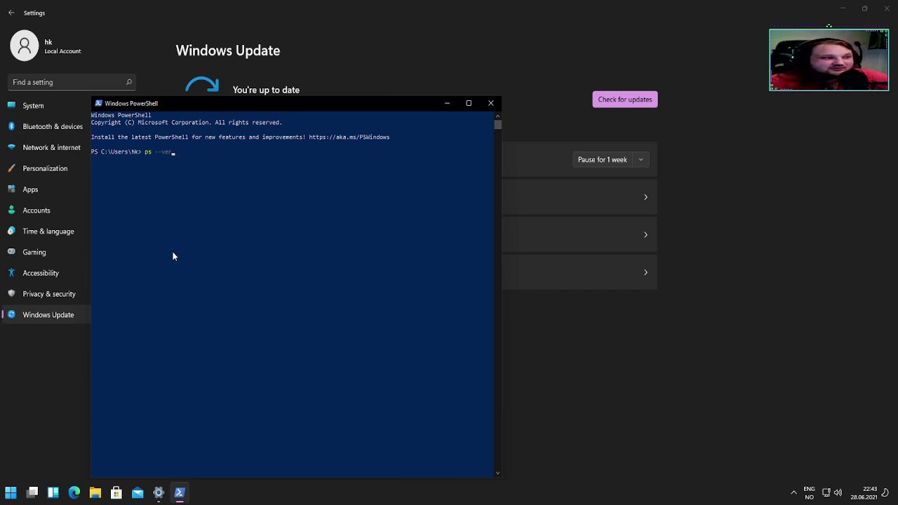
pyautogui.press('BackSpace')
pyautogui.press('BackSpace')
pyautogui.press('BackSpace')
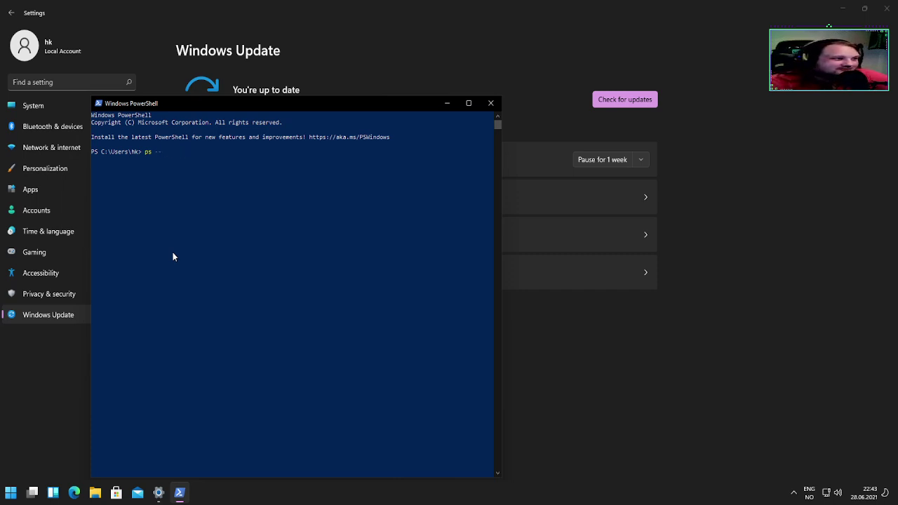
pyautogui.write('V')
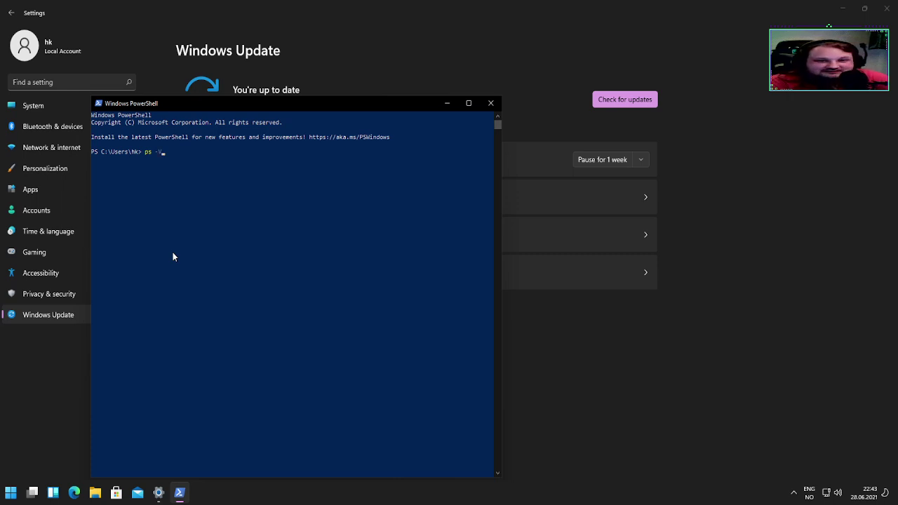
pyautogui.press('BackSpace')
pyautogui.press('BackSpace')
pyautogui.press('BackSpace')
pyautogui.press('BackSpace')
pyautogui.press('BackSpace')
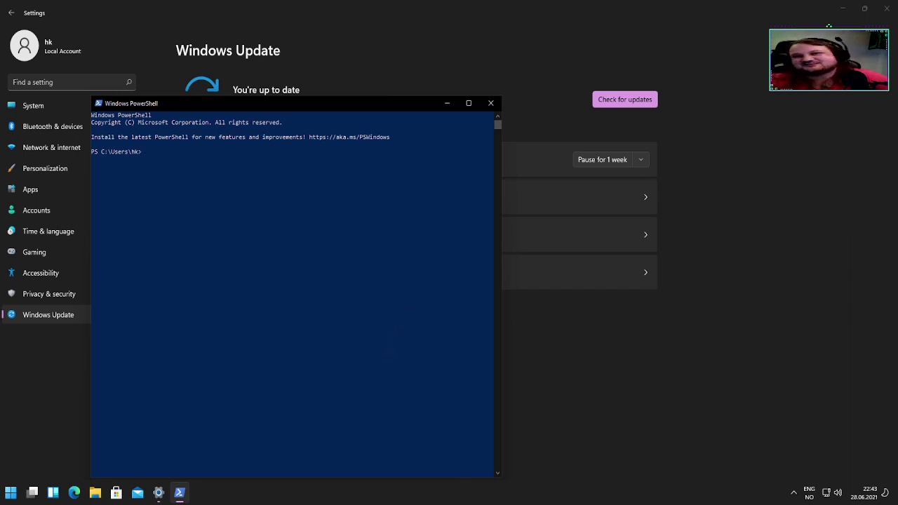
# Step: Run $PSVersionTable in PowerShell to view its version details and move the console window over the Windows Update page
pyautogui.click(363, 217)
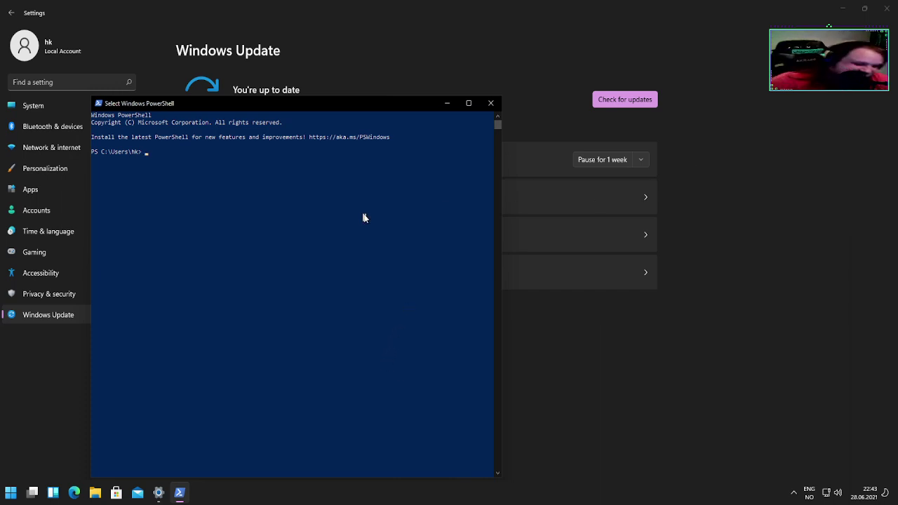
pyautogui.write('$PSVer')
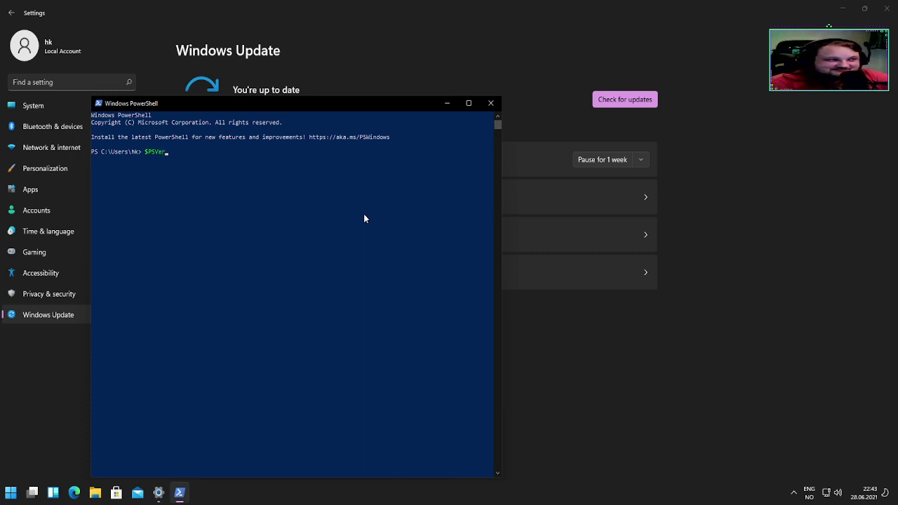
pyautogui.write('sionTable')
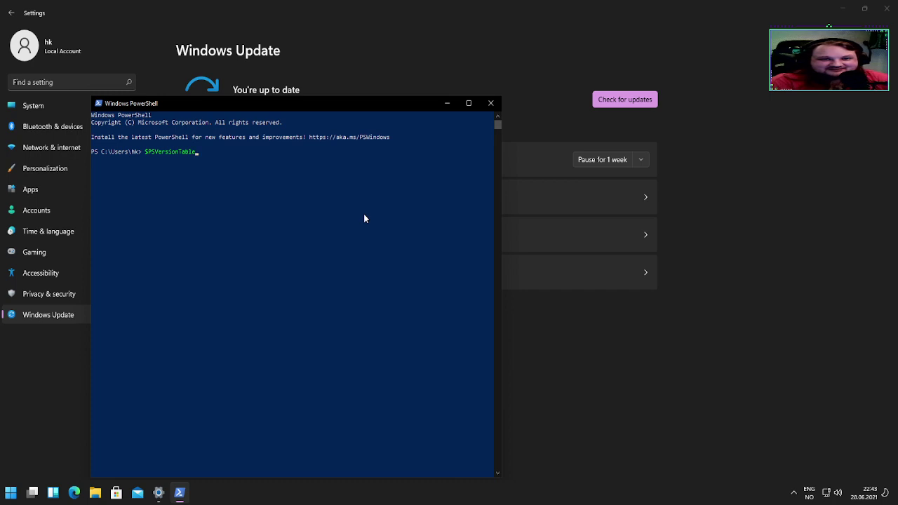
pyautogui.press('Return')
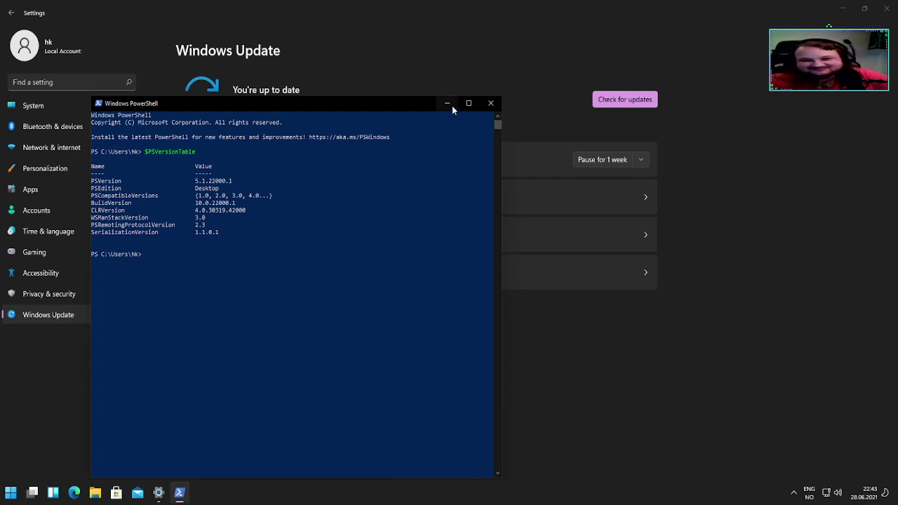
pyautogui.moveTo(468, 112)
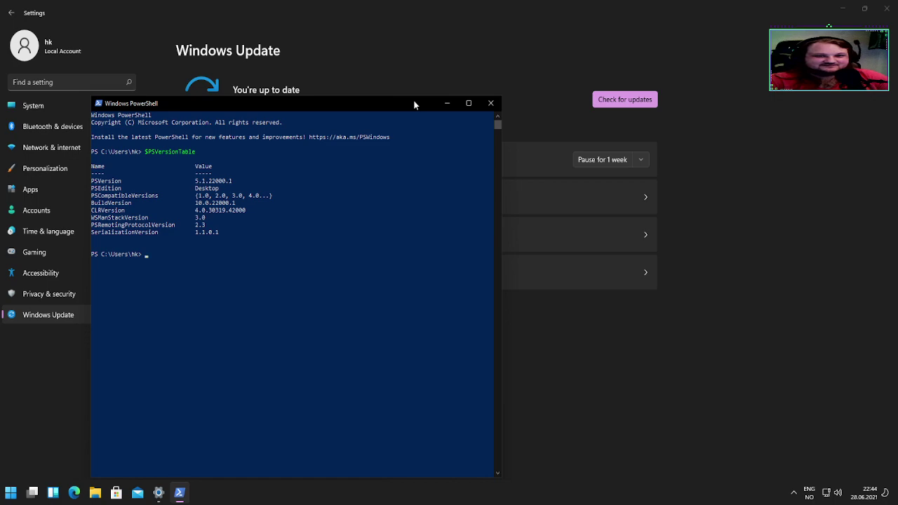
pyautogui.moveTo(375, 107); pyautogui.dragTo(493, 43)
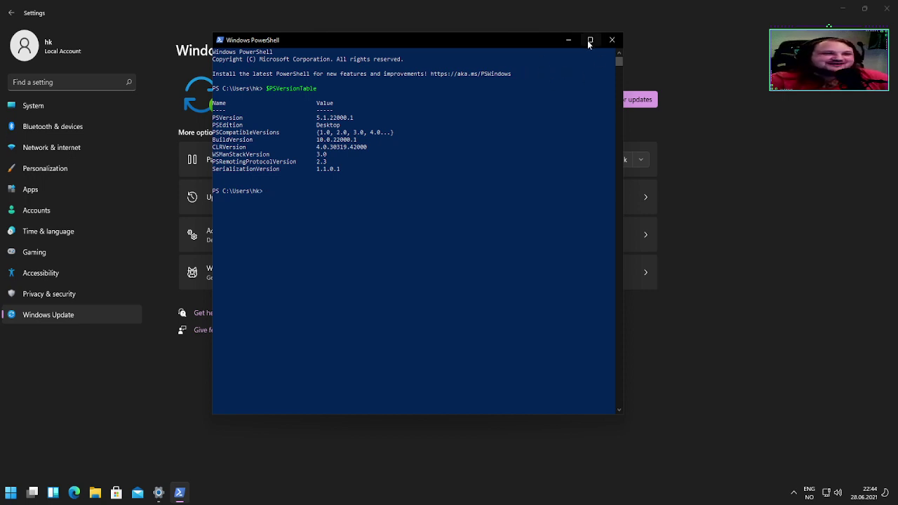
pyautogui.moveTo(587, 40)
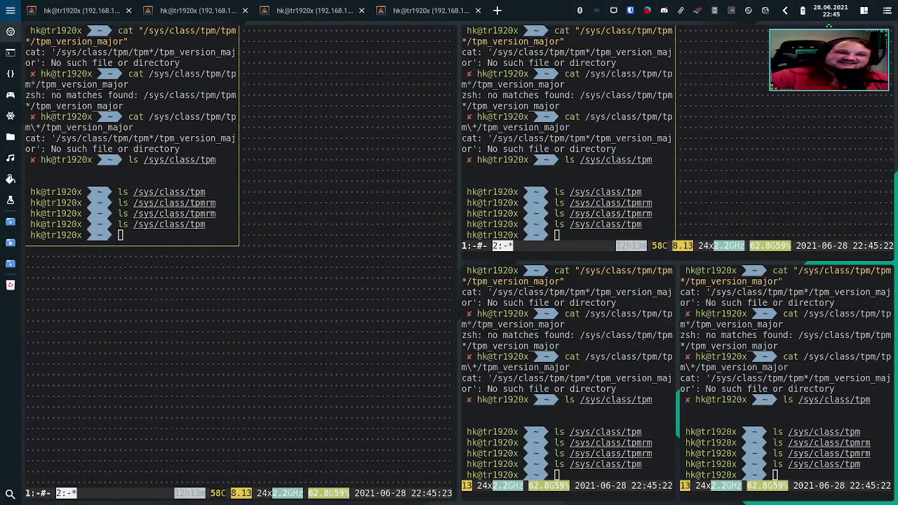
# Step: Switch to the Linux host's terminal workspace and close all four tiled terminal windows
pyautogui.press('super+Up')
pyautogui.press('super+Down')
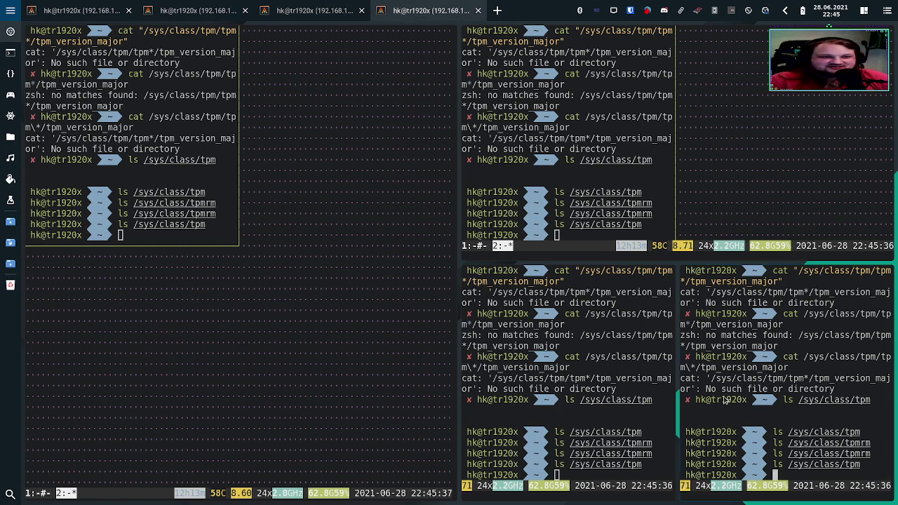
pyautogui.hotkey('ctrl', 'b')
pyautogui.hotkey('shift', 'd')
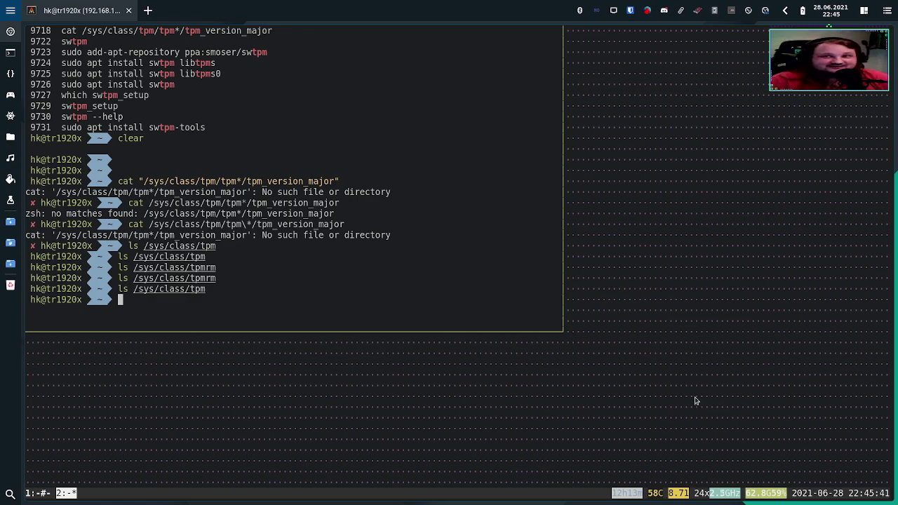
pyautogui.hotkey('ctrl', 'd')
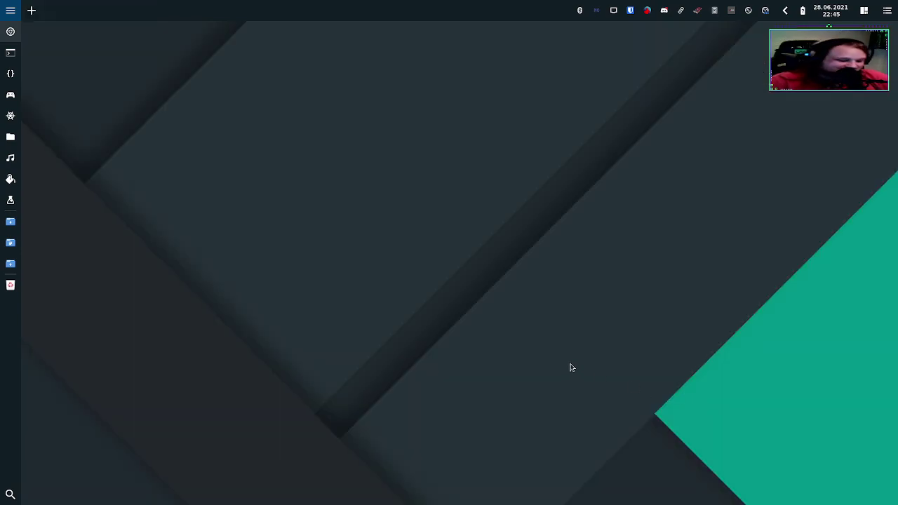
# Step: Open four tiled terminal windows in the empty workspace and change the tiling layout to one large window beside a stacked column
pyautogui.press('super')
pyautogui.write('gnome')
pyautogui.press('Return')
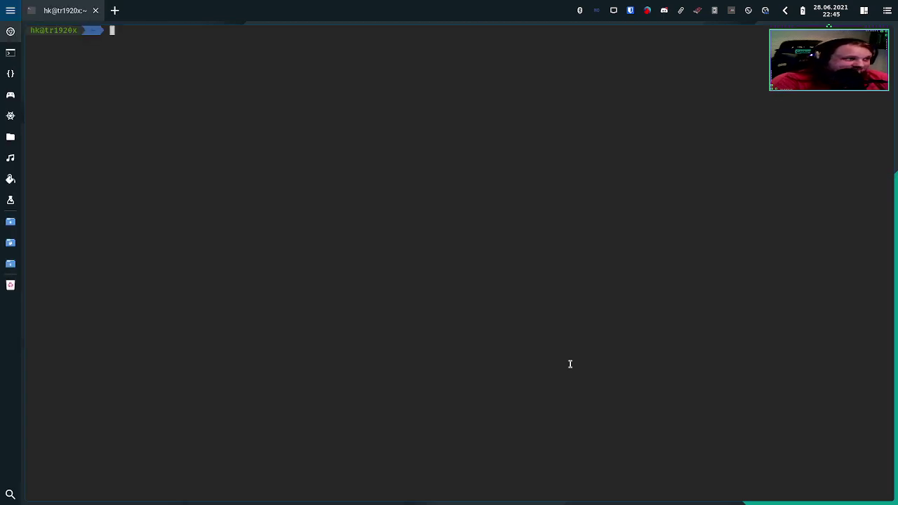
pyautogui.press('super')
pyautogui.write('d')
pyautogui.press('BackSpace')
pyautogui.press('Escape')
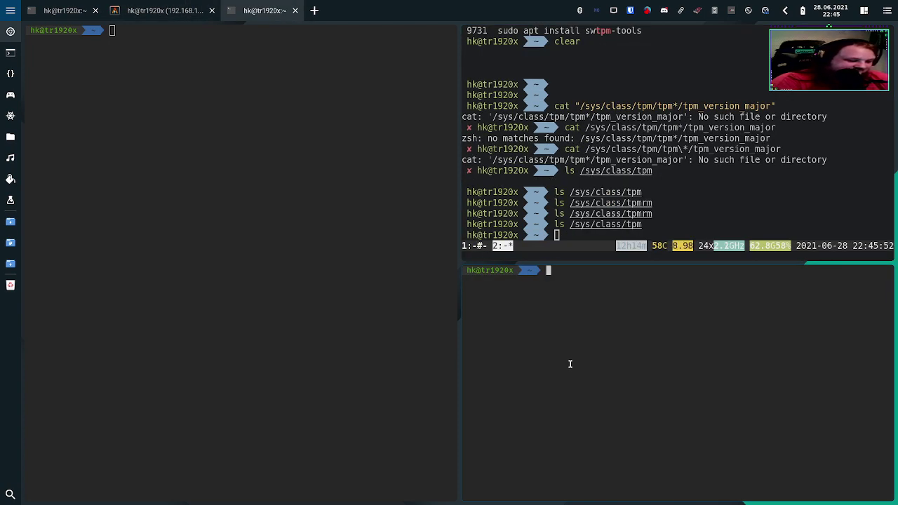
pyautogui.press('super')
pyautogui.write('gnome')
pyautogui.press('Escape')
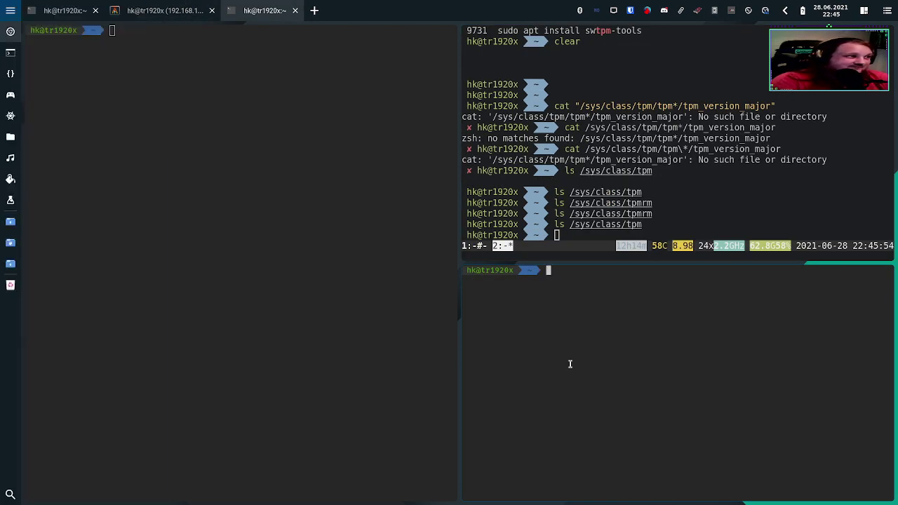
pyautogui.hotkey('ctrl', 'alt', 't')
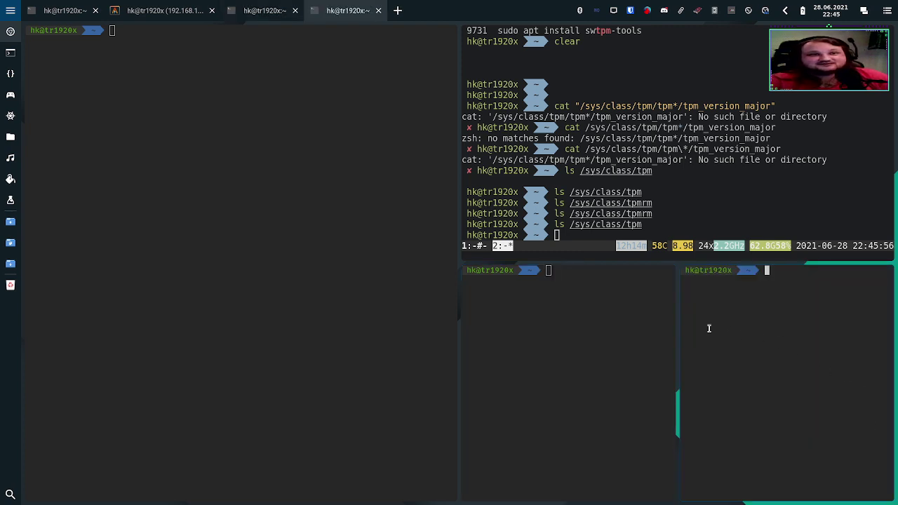
pyautogui.press('super+o')
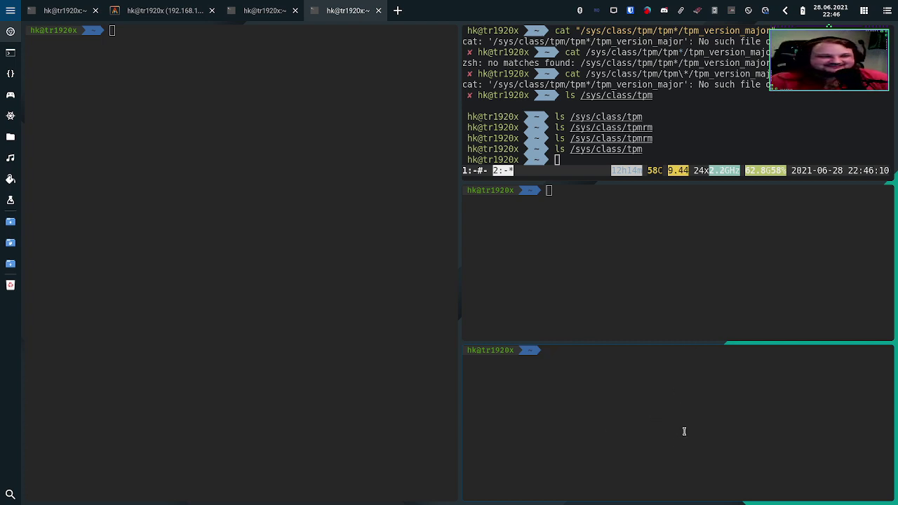
# Step: Close every newly opened terminal window to empty the workspace
pyautogui.hotkey('ctrl', 'd')
pyautogui.hotkey('ctrl', 'd')
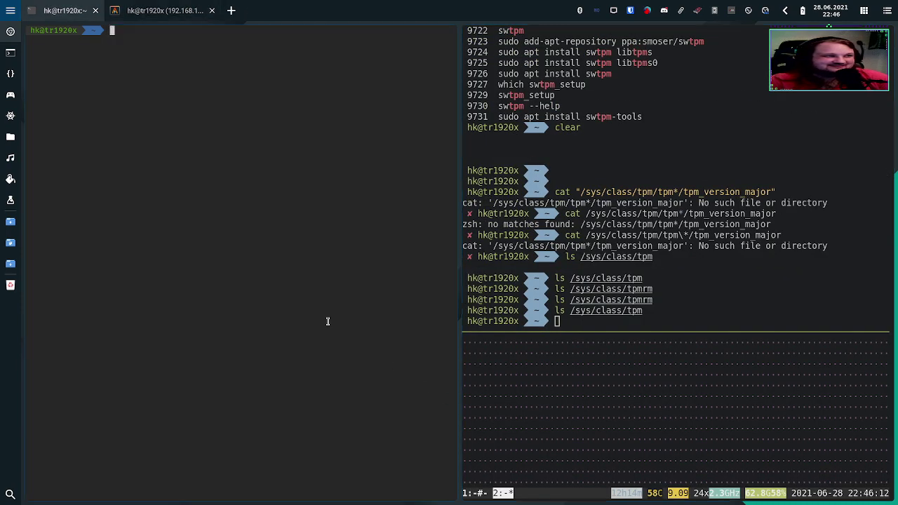
pyautogui.hotkey('ctrl', 'd')
pyautogui.hotkey('ctrl', 'd')
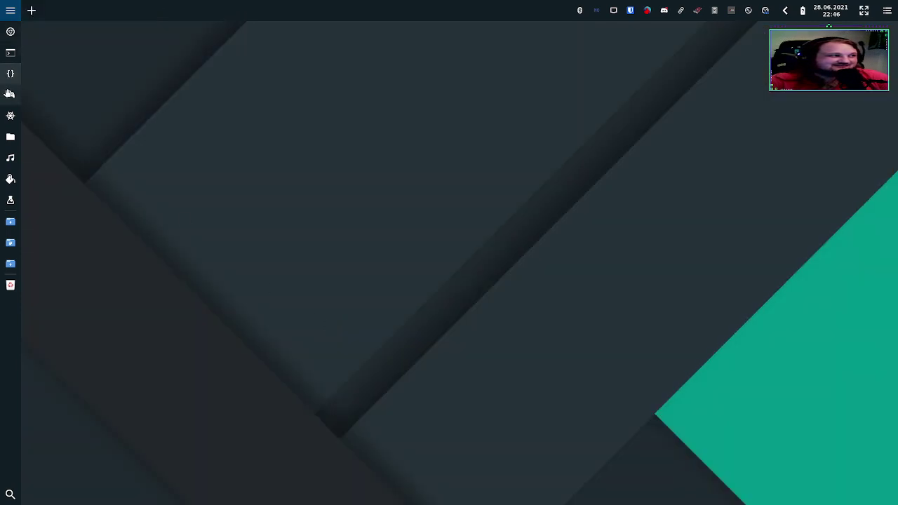
# Step: Switch to the virtual machine workspace, glance at its terminal window, and show the Windows 11 virtual machine in full screen
pyautogui.click(11, 115)
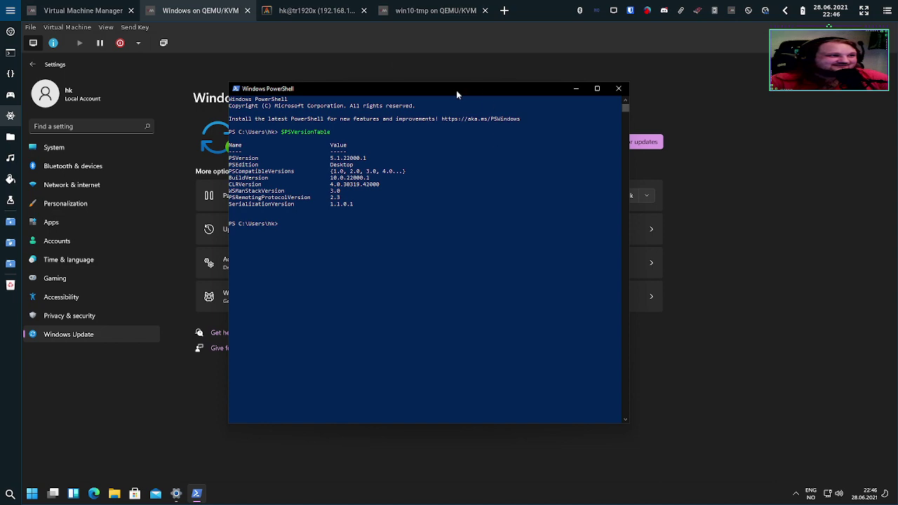
pyautogui.click(312, 11)
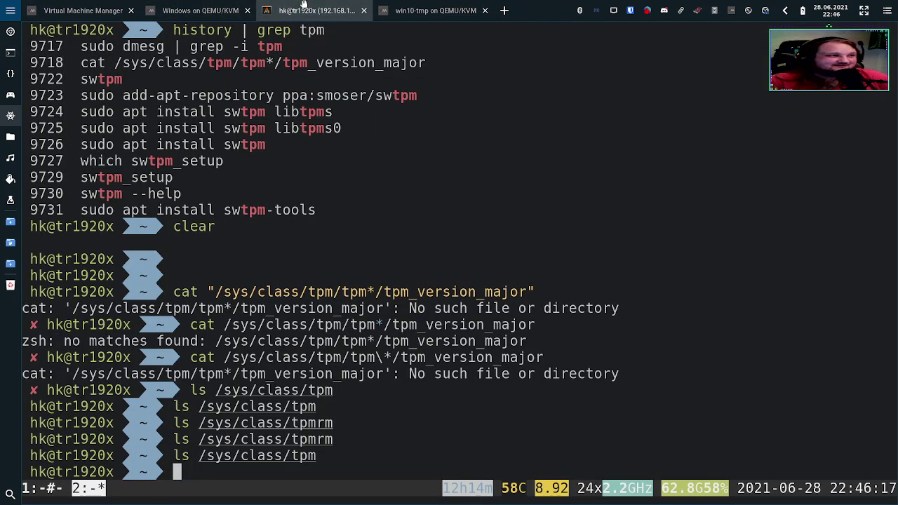
pyautogui.click(204, 11)
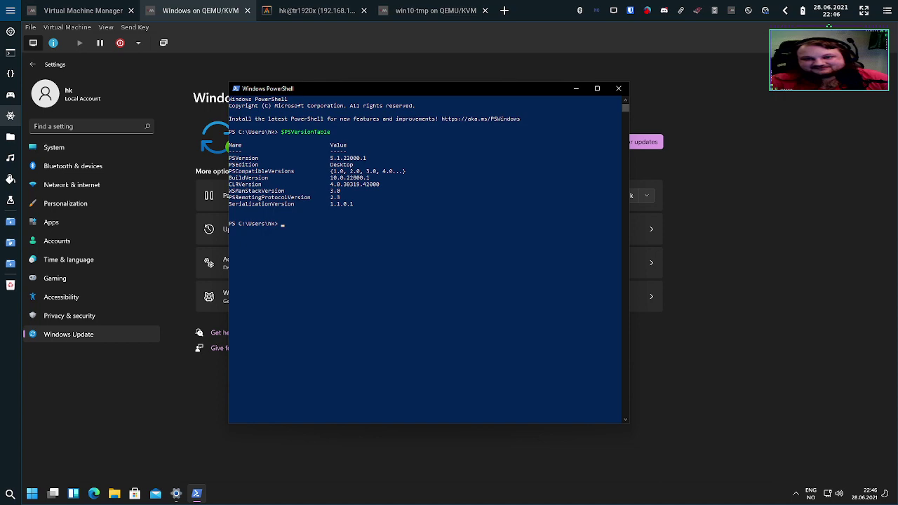
pyautogui.press('F11')
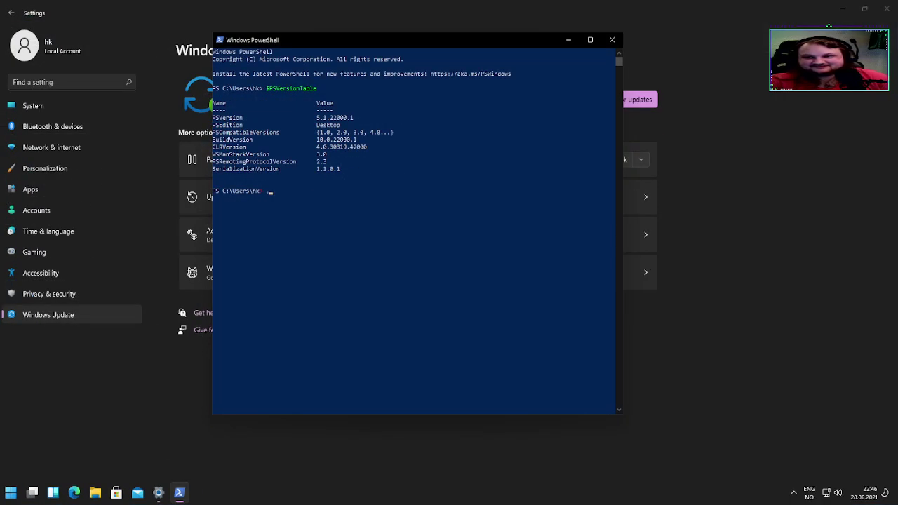
# Step: Reposition the PowerShell window over the Windows Update settings page
pyautogui.moveTo(461, 40); pyautogui.dragTo(541, 64)
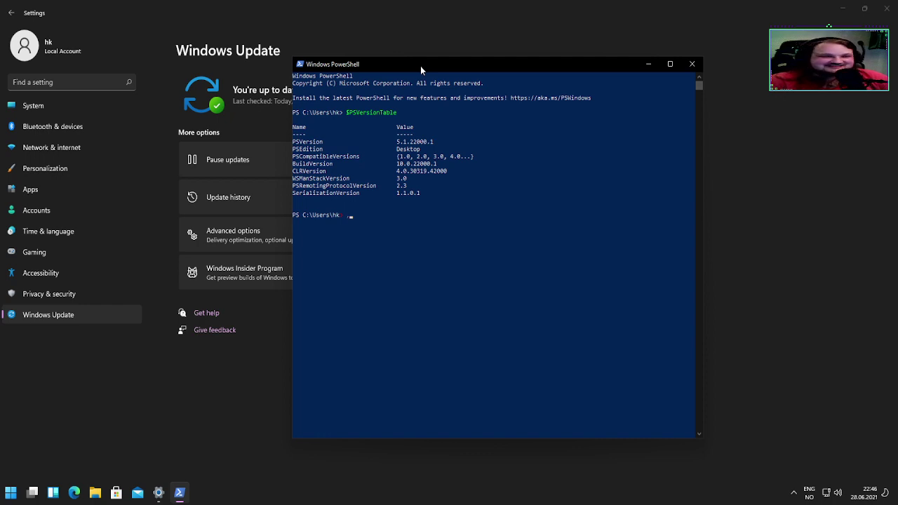
pyautogui.moveTo(421, 69); pyautogui.dragTo(377, 54)
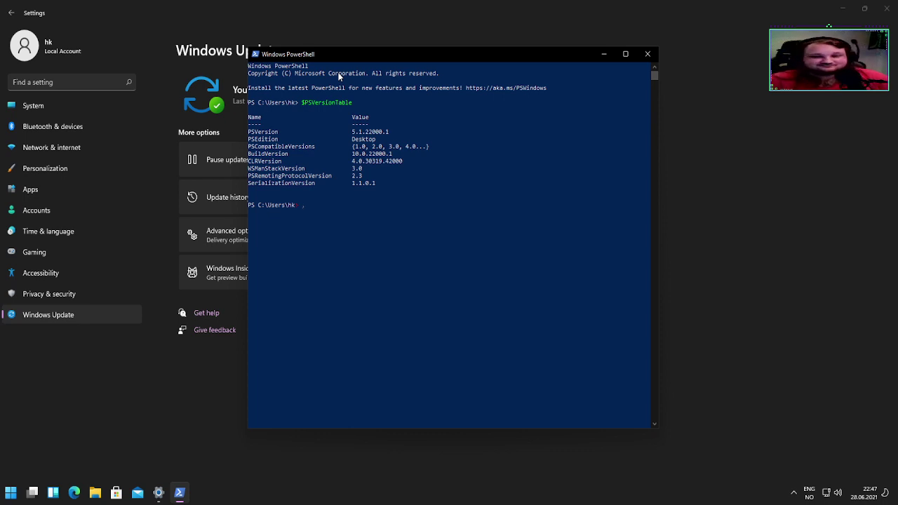
pyautogui.moveTo(313, 53); pyautogui.dragTo(289, 51)
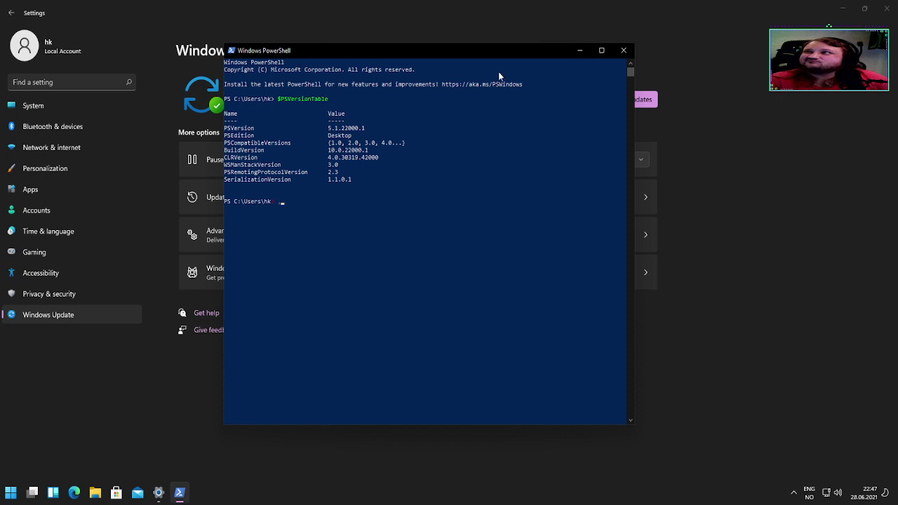
# Step: Close the PowerShell and Settings windows and shut down the Windows 11 virtual machine
pyautogui.click(629, 55)
pyautogui.click(885, 7)
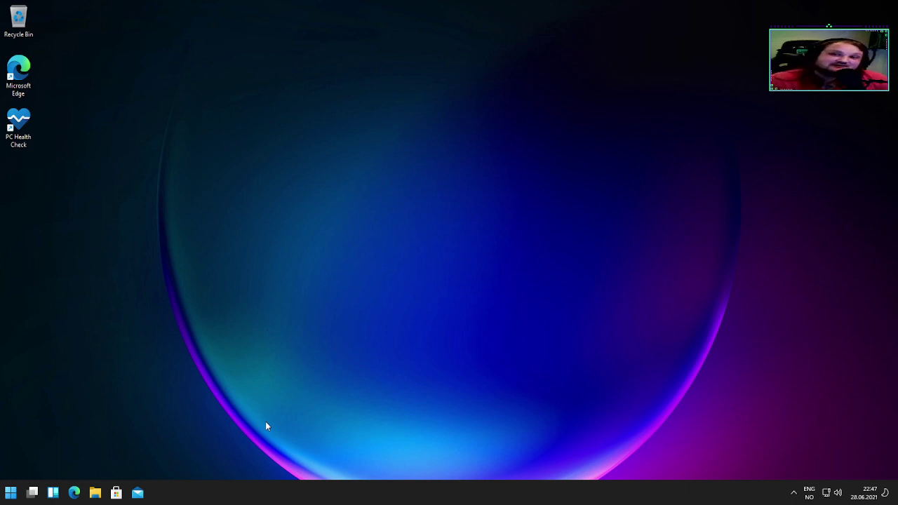
pyautogui.click(11, 492)
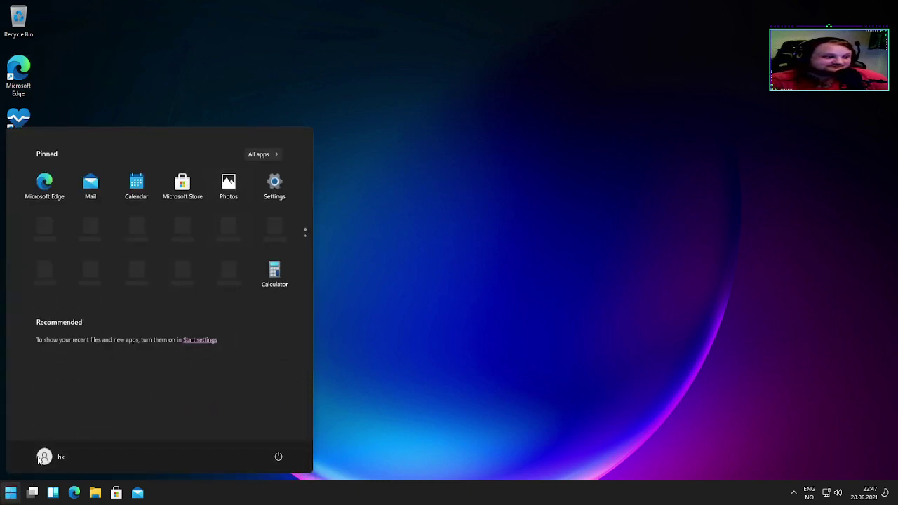
pyautogui.click(281, 458)
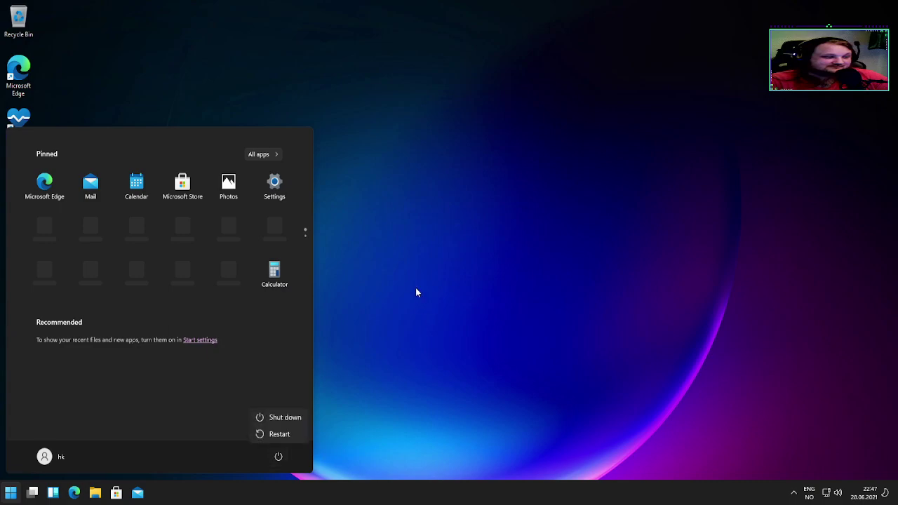
pyautogui.click(293, 417)
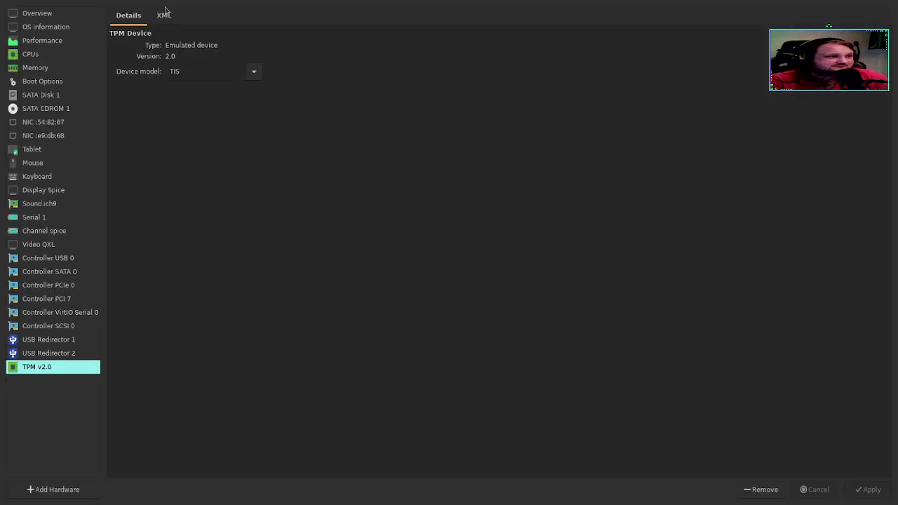
# Step: Change the firmware loader type to rom in the virtual machine's overview XML and apply the edit
pyautogui.click(166, 15)
pyautogui.click(58, 18)
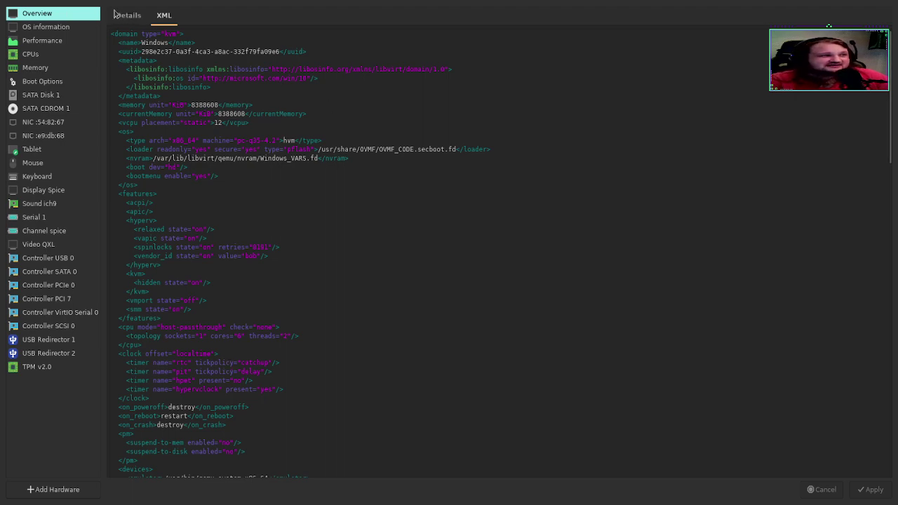
pyautogui.scroll(-5, 358, 305)
pyautogui.scroll(5, 358, 305)
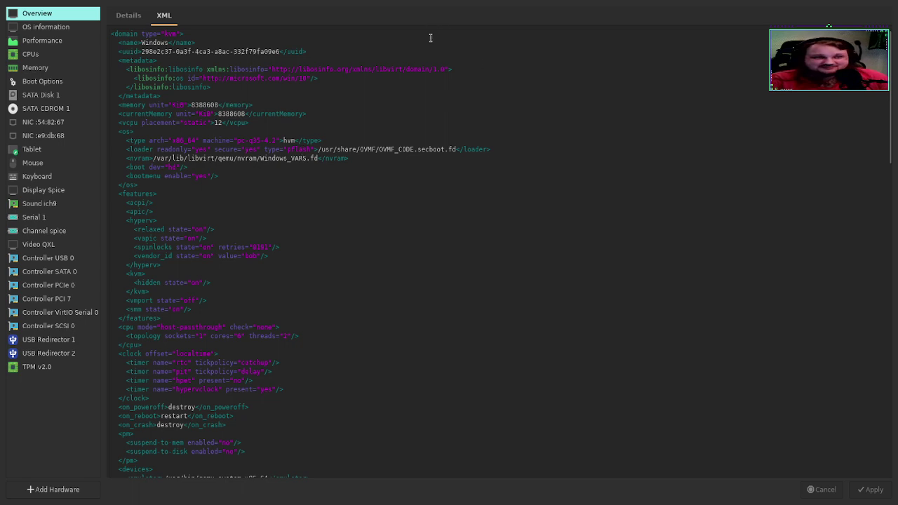
pyautogui.doubleClick(298, 148)
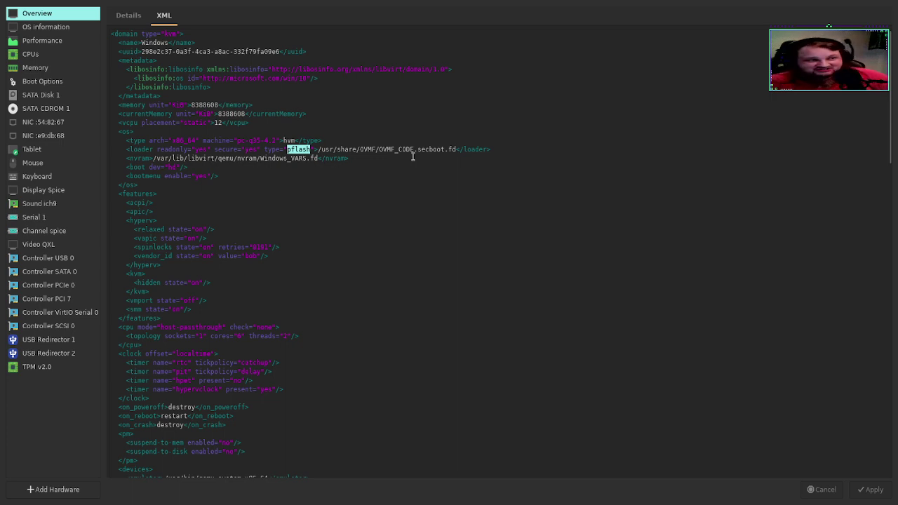
pyautogui.write('rom')
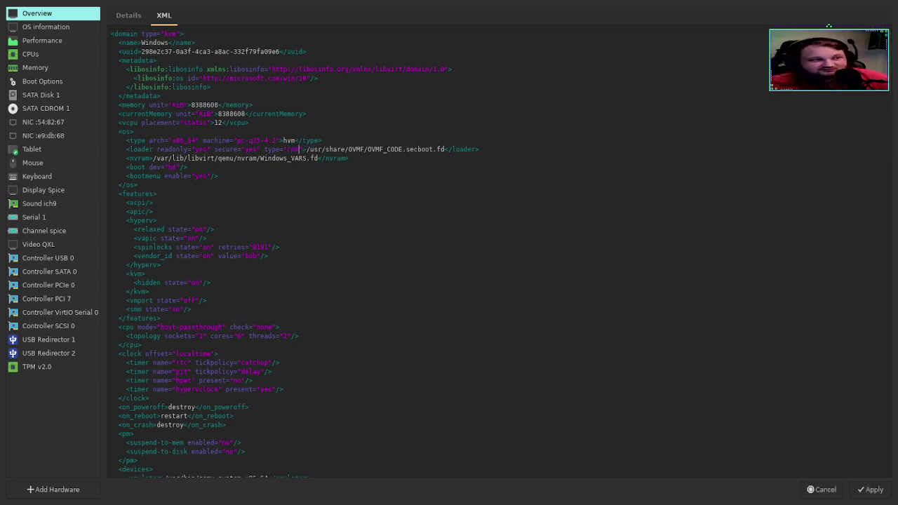
pyautogui.click(859, 486)
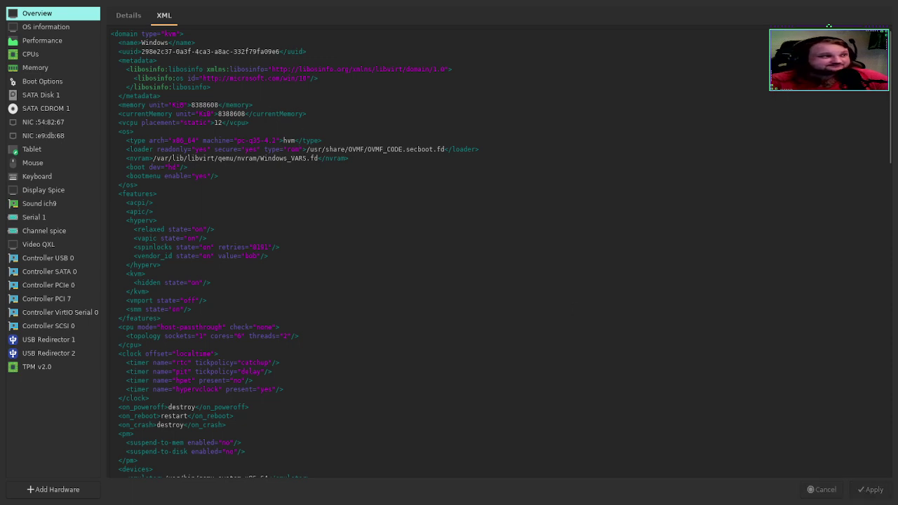
# Step: Set the loader type back to pflash in the virtual machine's XML and apply it
pyautogui.click(18, 3)
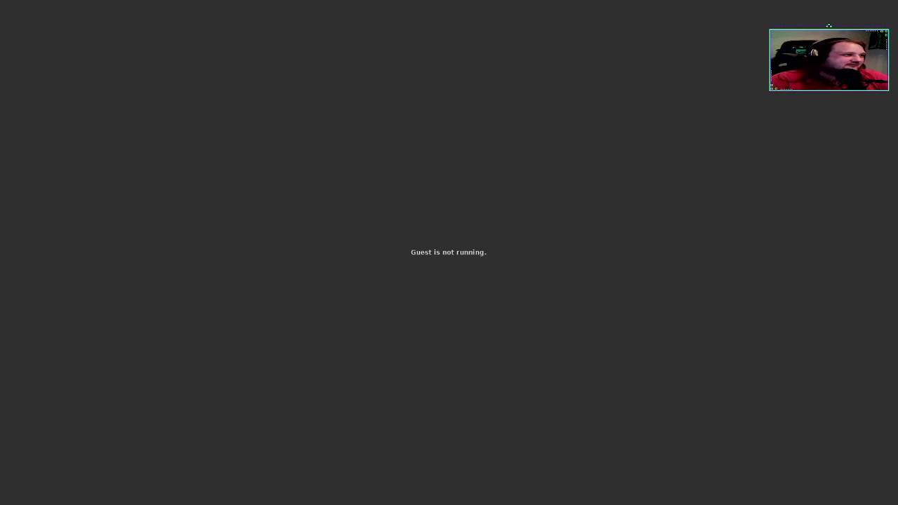
pyautogui.click(71, 28)
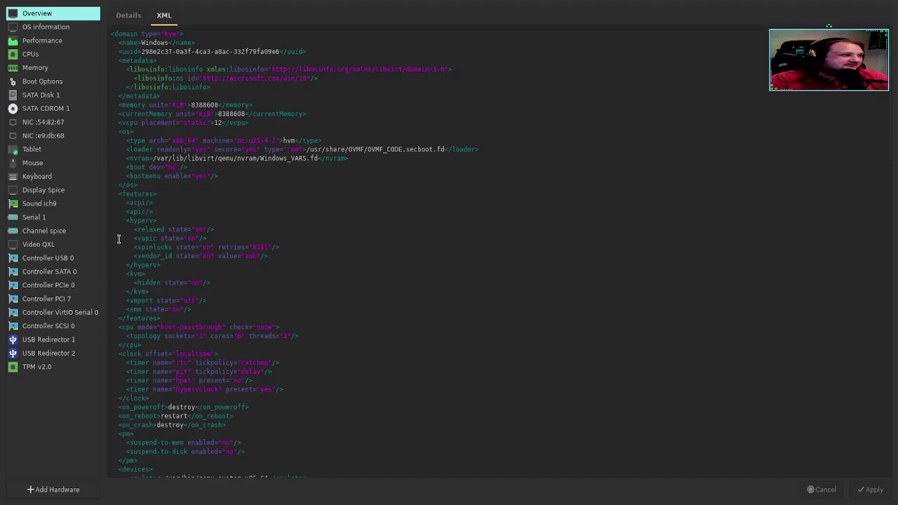
pyautogui.doubleClick(291, 150)
pyautogui.moveTo(293, 149); pyautogui.dragTo(302, 150)
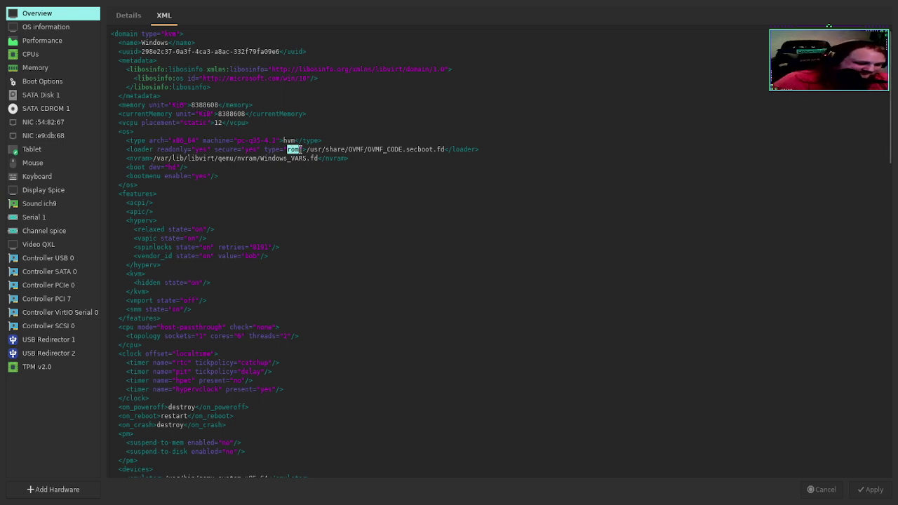
pyautogui.write('pflash')
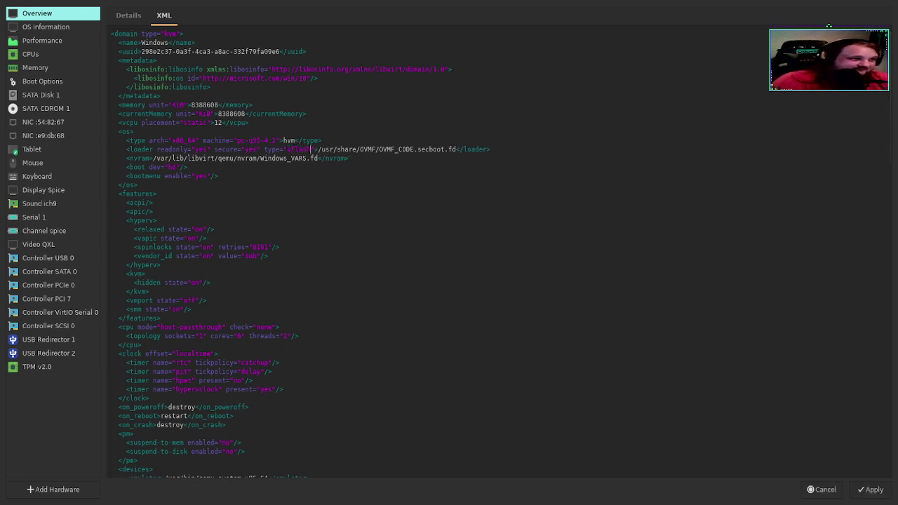
pyautogui.click(870, 490)
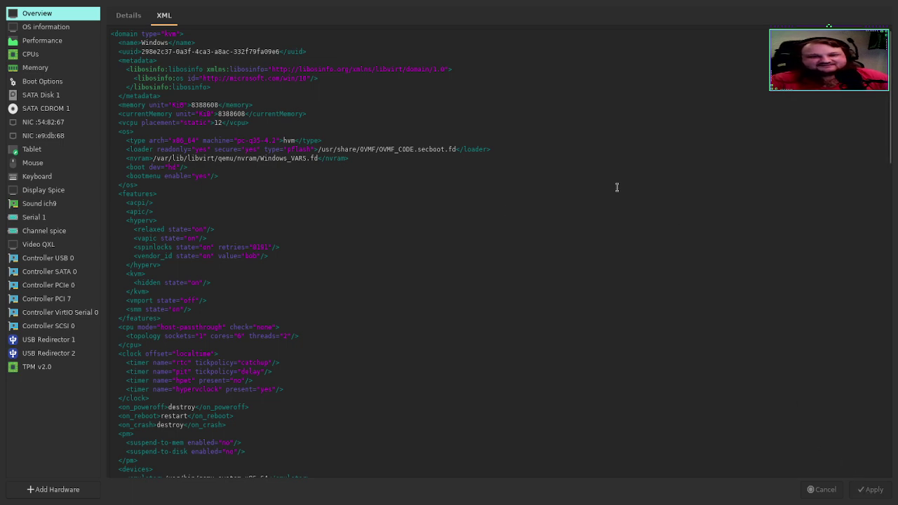
# Step: Check the overview details, change the XML loader type to rom again, and apply it
pyautogui.click(120, 17)
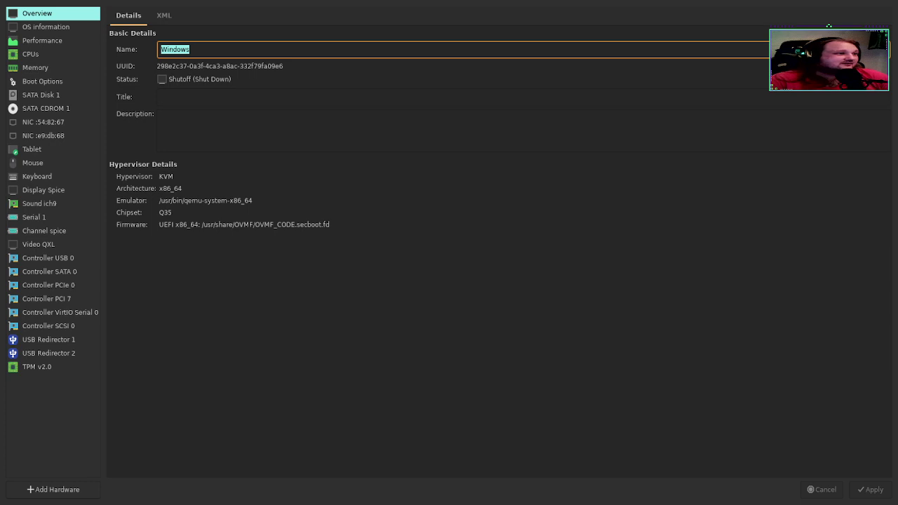
pyautogui.click(167, 18)
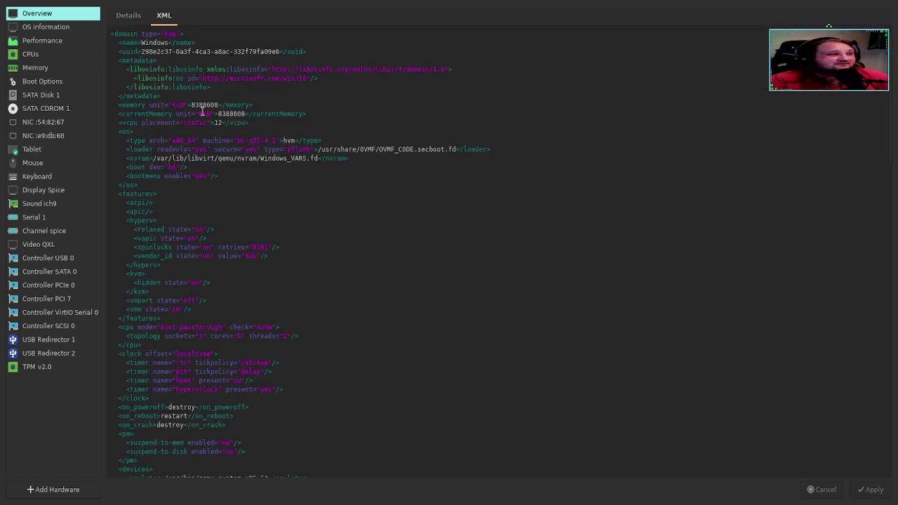
pyautogui.doubleClick(299, 149)
pyautogui.write('rom')
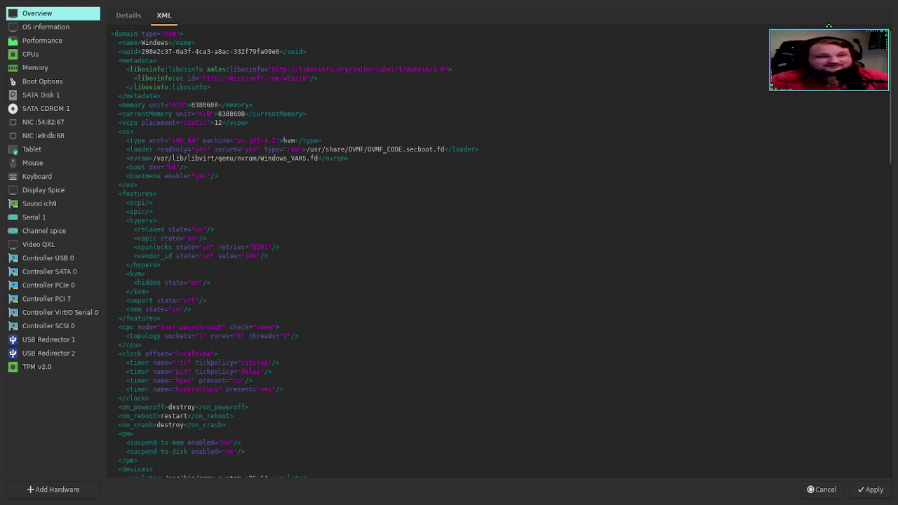
pyautogui.click(881, 495)
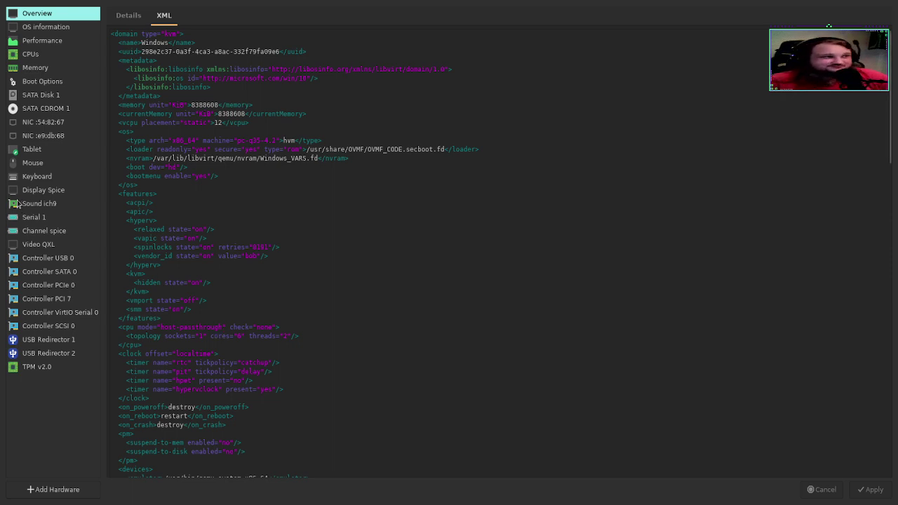
# Step: Review the virtual machine's overview details and its Win11 snapshot, and return to the guest console
pyautogui.click(130, 19)
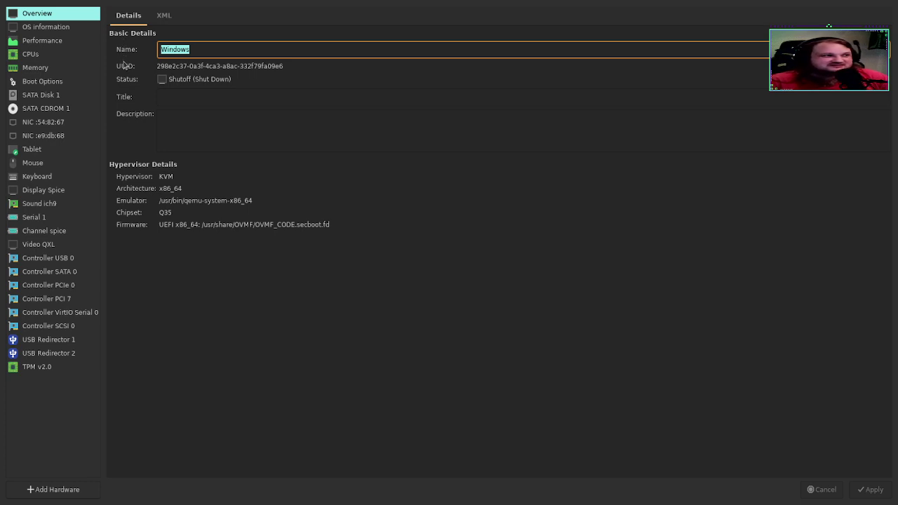
pyautogui.click(150, 19)
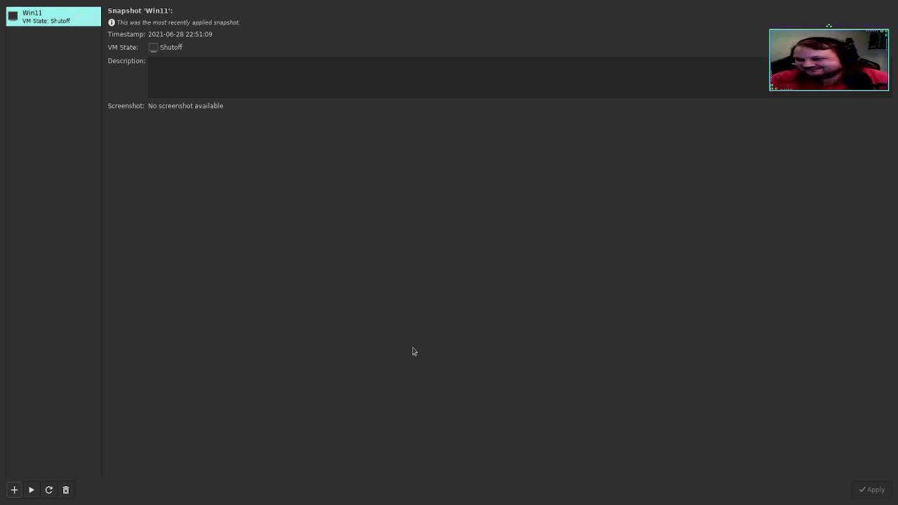
pyautogui.click(12, 1)
pyautogui.click(29, 1)
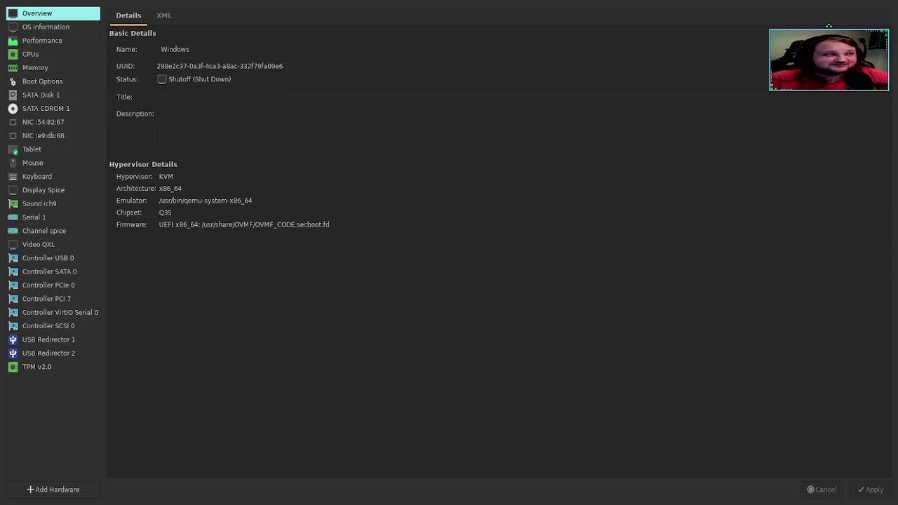
pyautogui.click(12, 1)
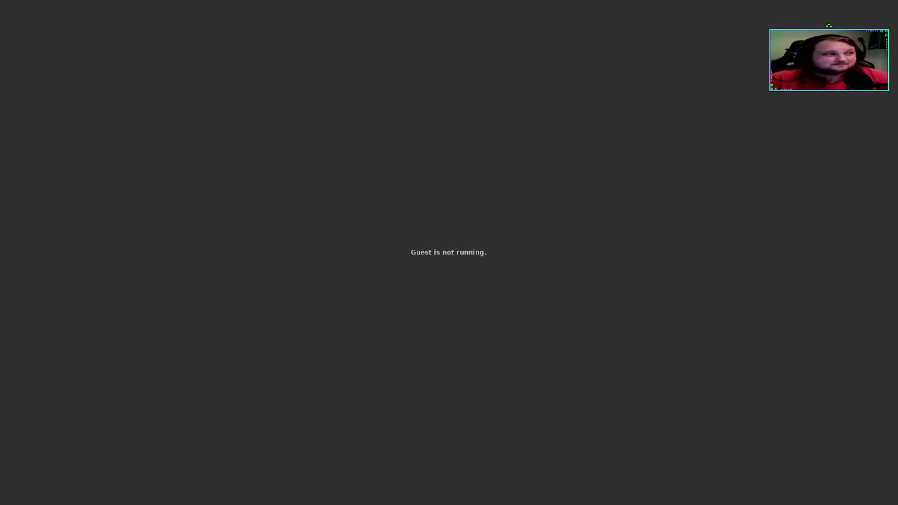
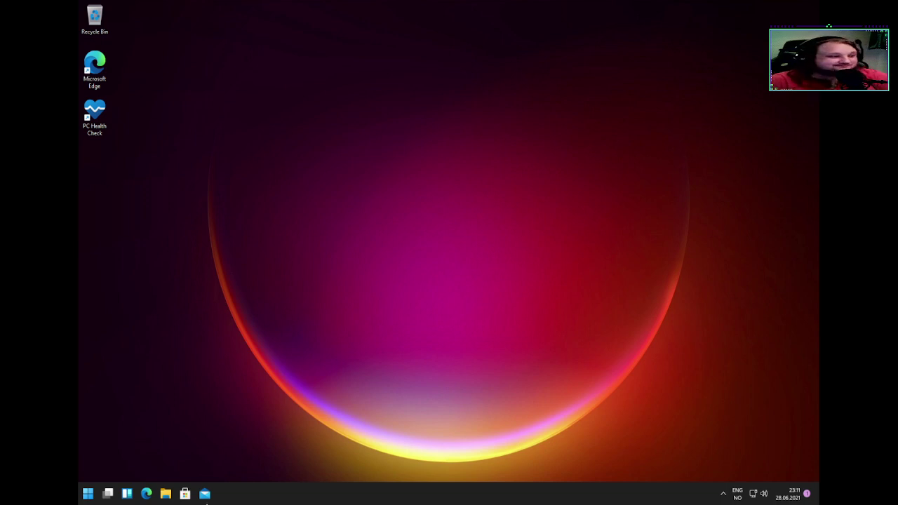
# Step: Open the Privacy & security page of the Settings in the Windows 11 guest
pyautogui.click(88, 493)
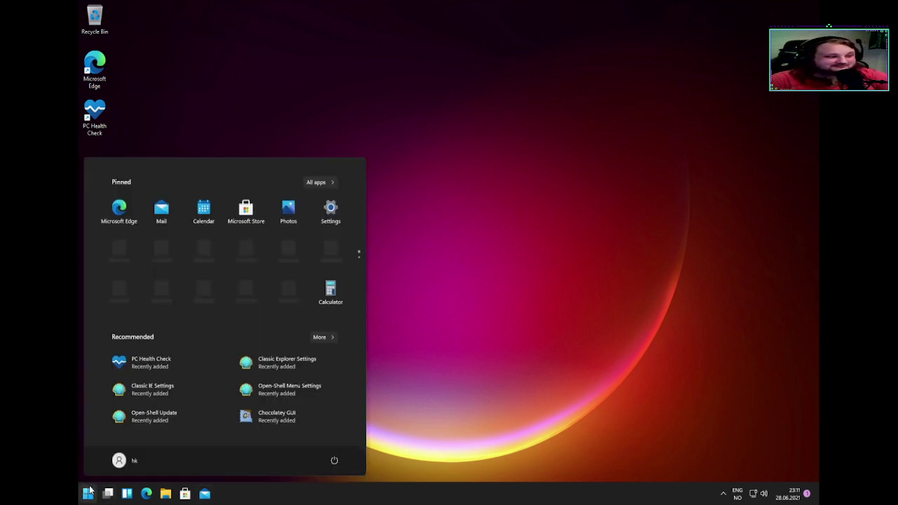
pyautogui.click(89, 493)
pyautogui.click(88, 493)
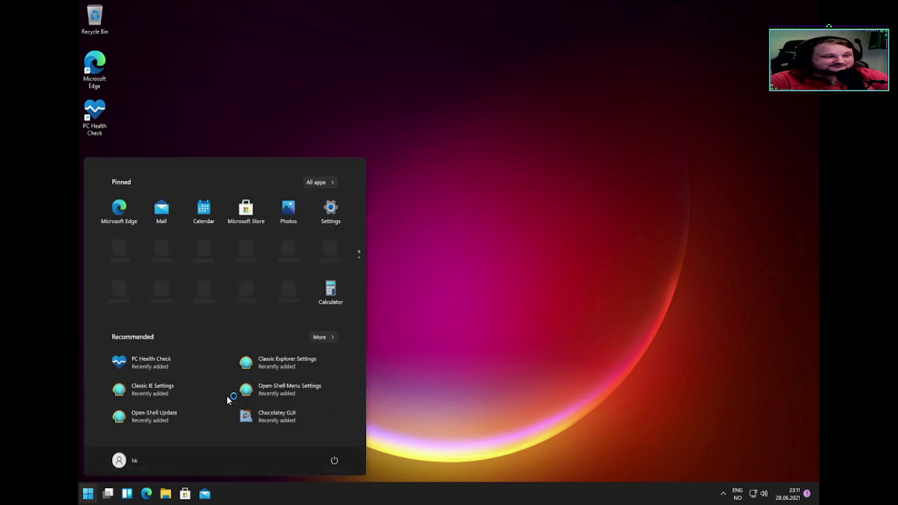
pyautogui.click(331, 211)
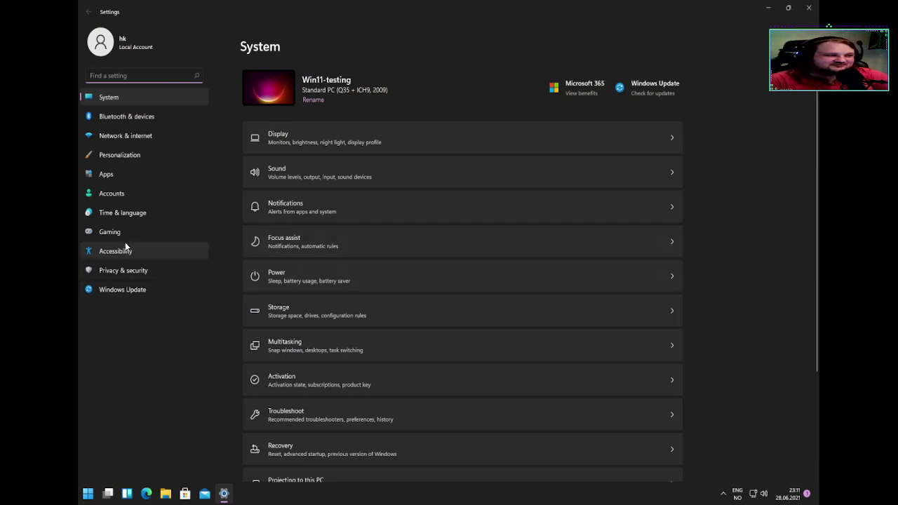
pyautogui.click(124, 269)
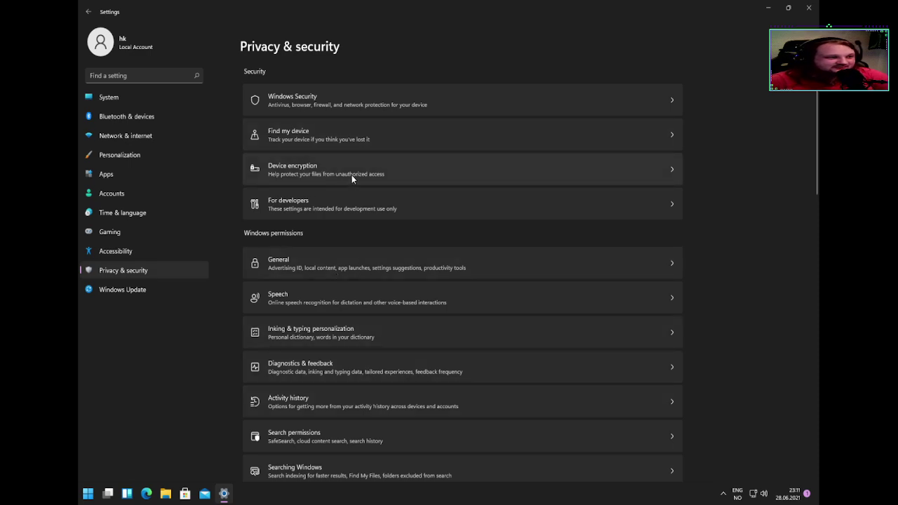
# Step: Look through the Privacy & security options and open Device security in Windows Security
pyautogui.scroll(-6, 408, 257)
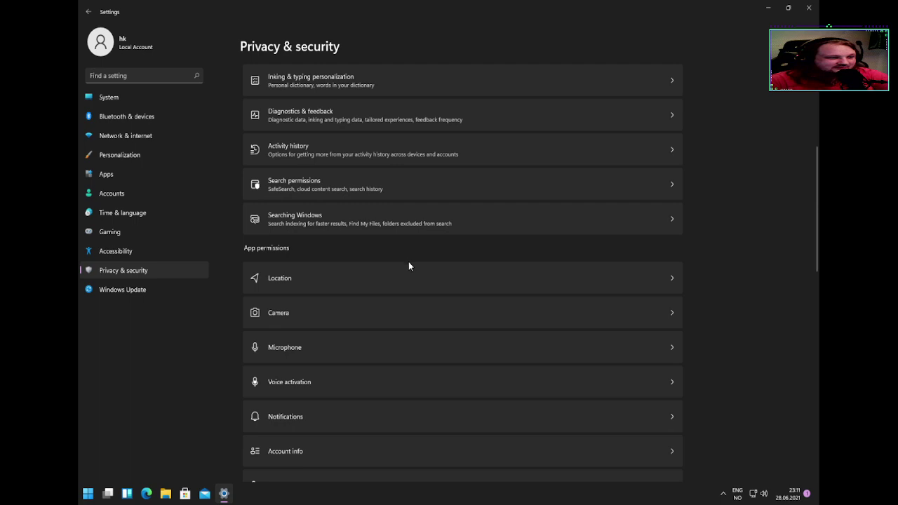
pyautogui.scroll(5, 409, 265)
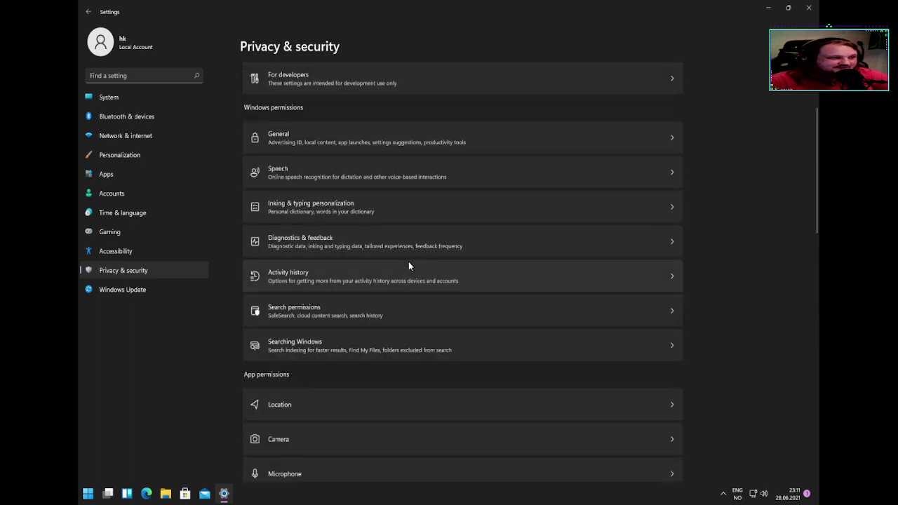
pyautogui.scroll(2, 410, 266)
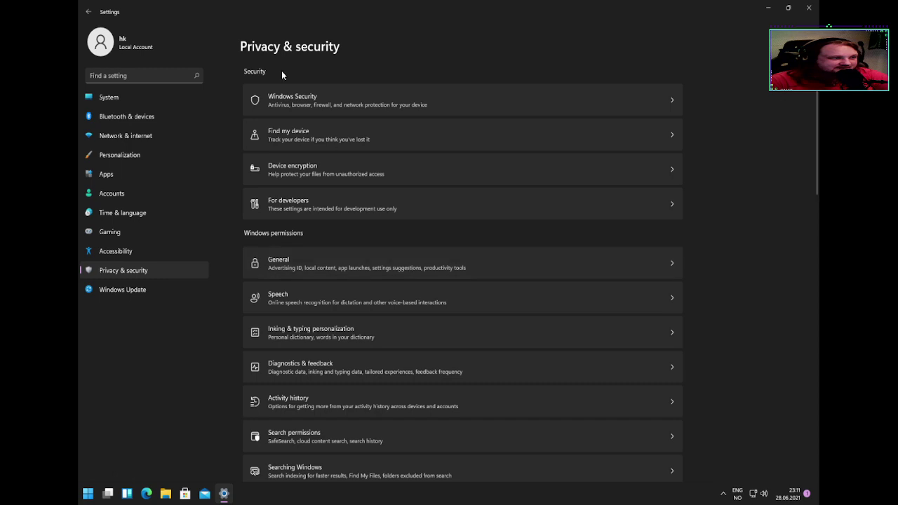
pyautogui.click(291, 104)
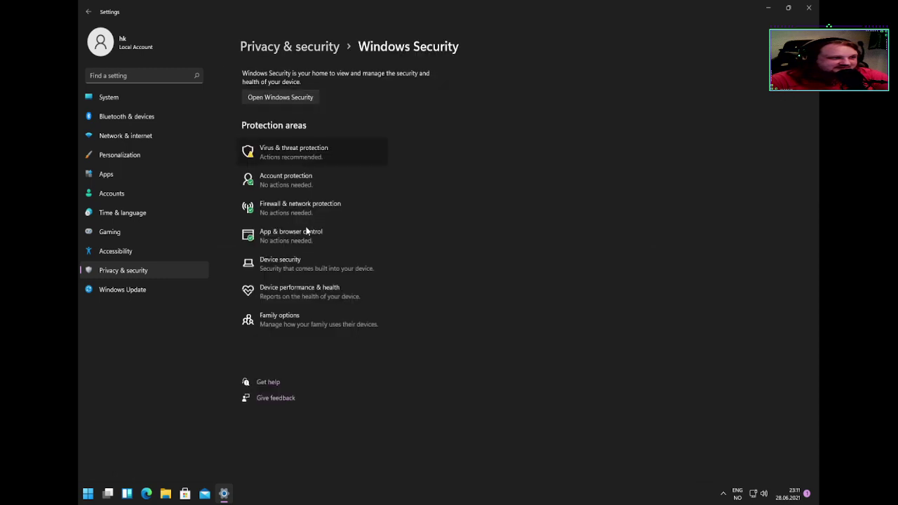
pyautogui.click(303, 271)
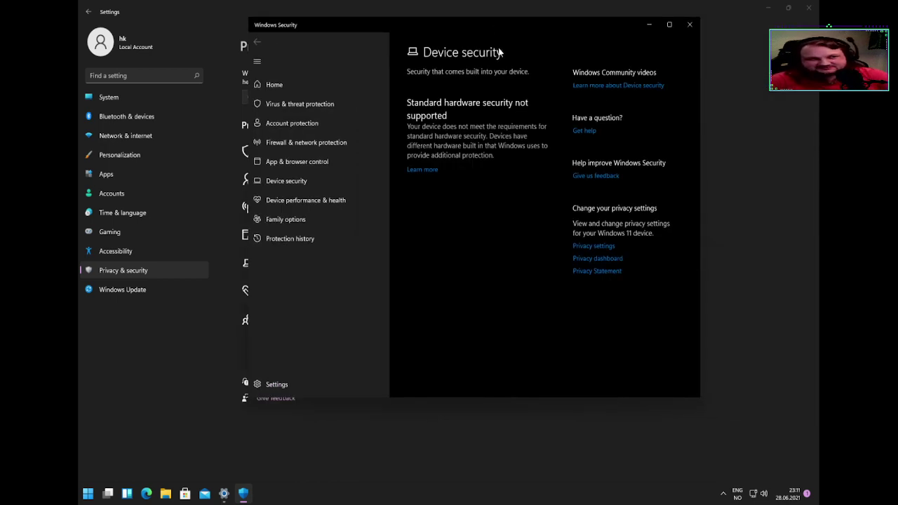
# Step: Open the Microsoft support article on hardware security and read its requirements and core isolation sections
pyautogui.click(422, 163)
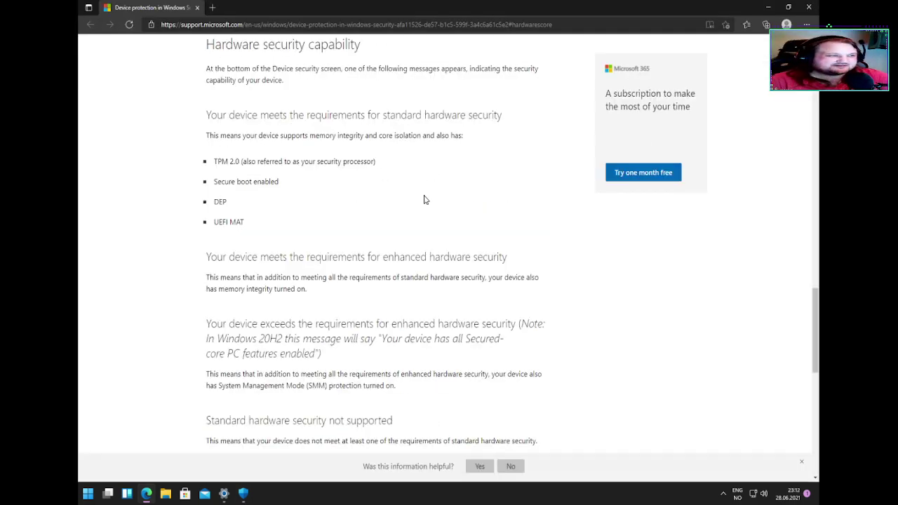
pyautogui.scroll(5, 424, 198)
pyautogui.scroll(5, 426, 202)
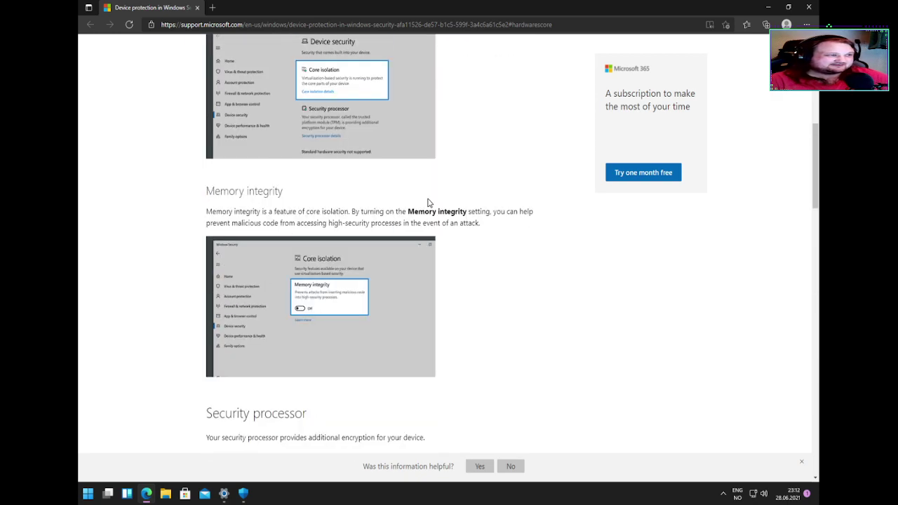
pyautogui.scroll(10, 434, 222)
pyautogui.scroll(-5, 438, 224)
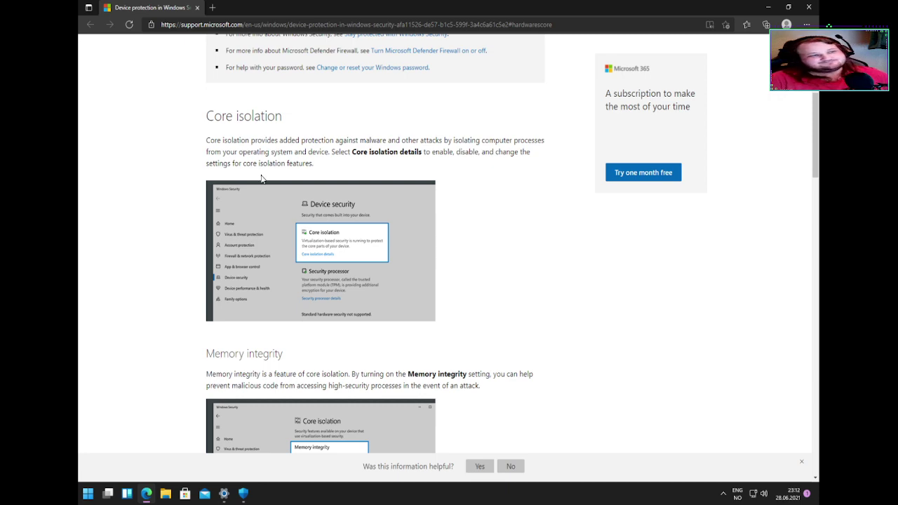
# Step: Read the article's sections on memory integrity, security processor, secure boot and the standard and enhanced hardware security requirements
pyautogui.scroll(-3, 261, 178)
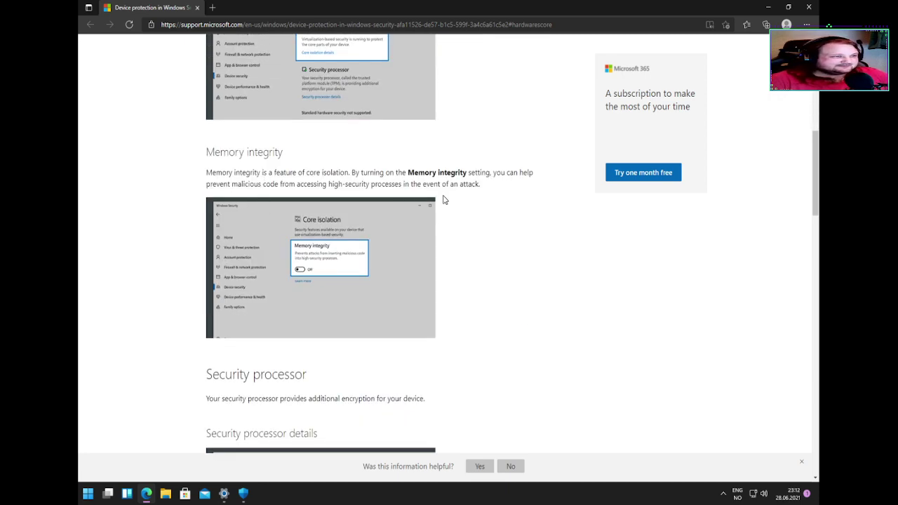
pyautogui.scroll(-5, 443, 202)
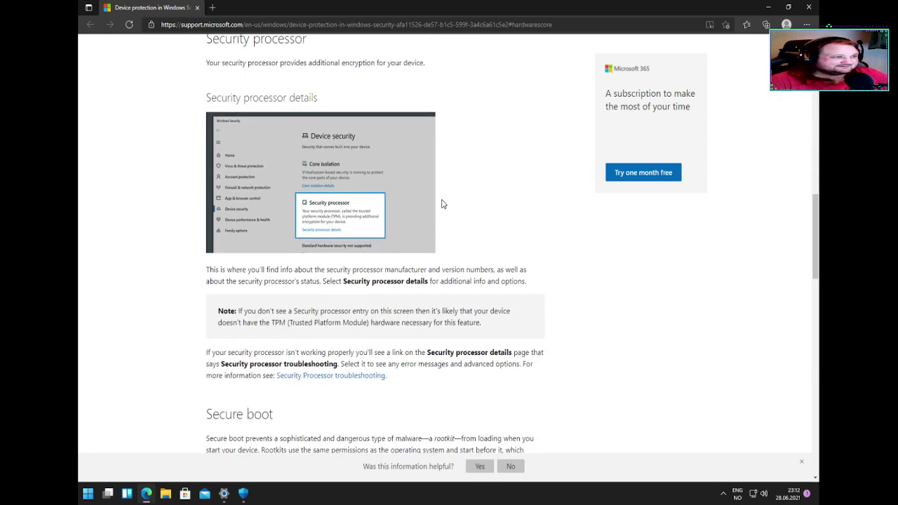
pyautogui.scroll(-3, 440, 208)
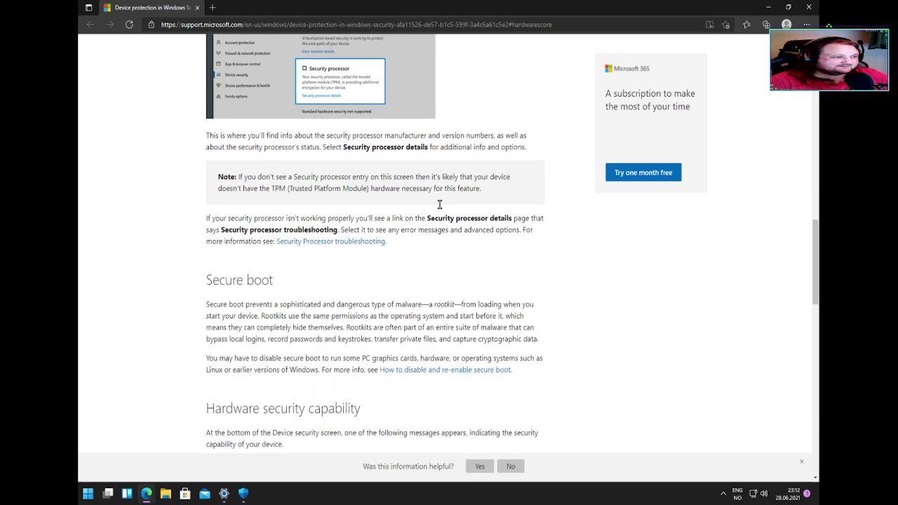
pyautogui.scroll(-3, 440, 208)
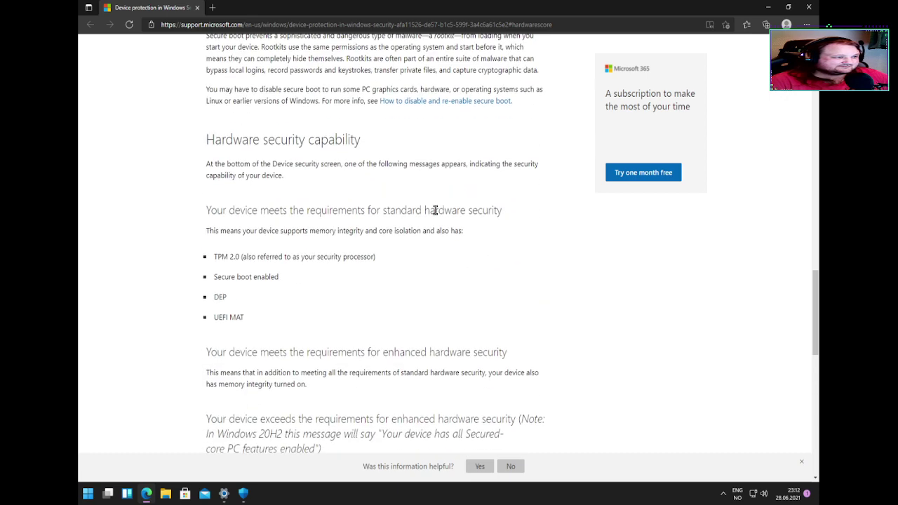
pyautogui.tripleClick(216, 316)
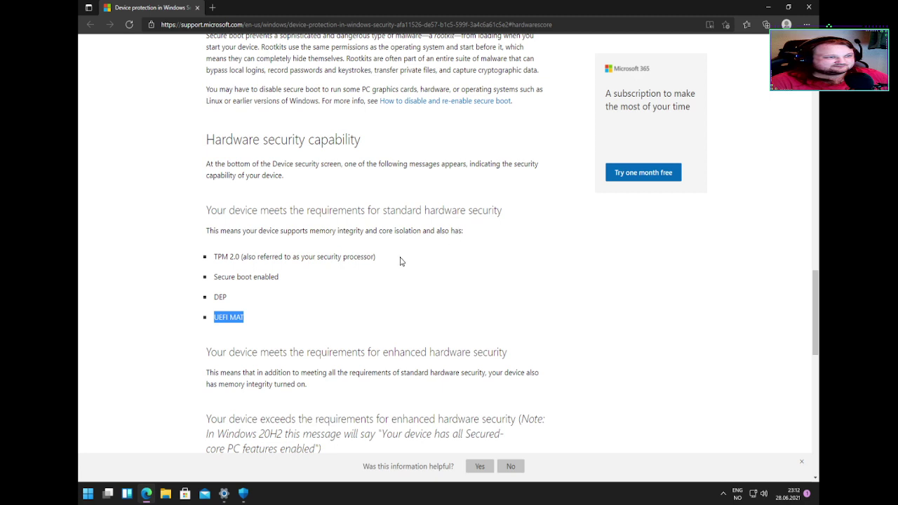
pyautogui.moveTo(207, 167); pyautogui.dragTo(523, 175)
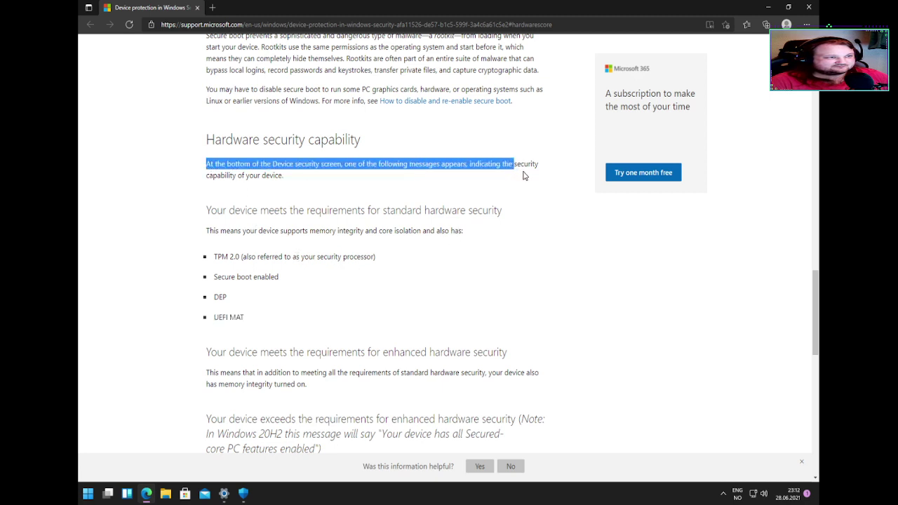
pyautogui.click(523, 176)
pyautogui.scroll(-3, 501, 196)
pyautogui.scroll(2, 501, 202)
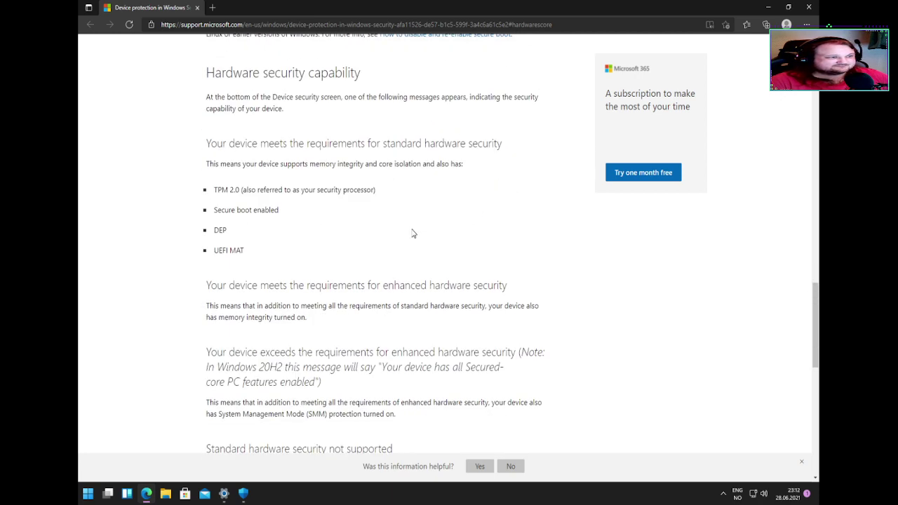
pyautogui.moveTo(333, 285); pyautogui.dragTo(476, 283)
pyautogui.click(471, 282)
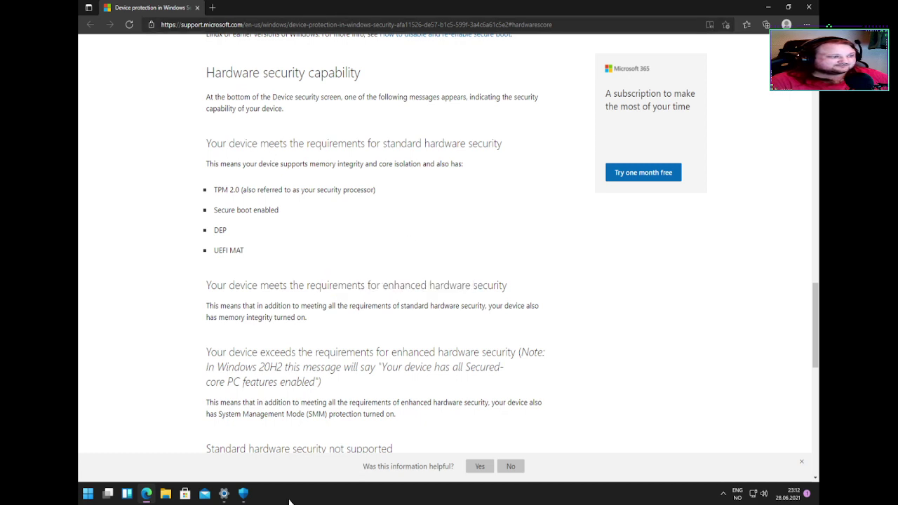
# Step: Review the Device security page in Windows Security again, and close both Windows Security and Settings
pyautogui.click(225, 495)
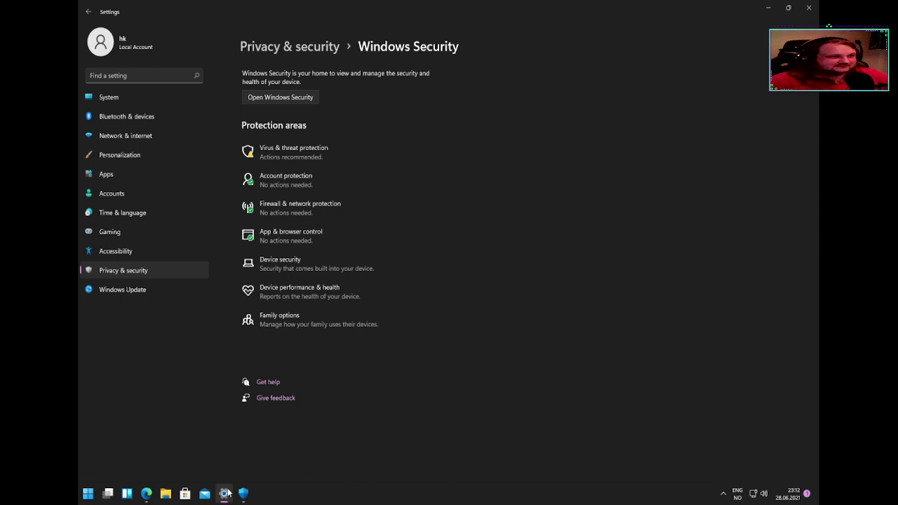
pyautogui.click(244, 496)
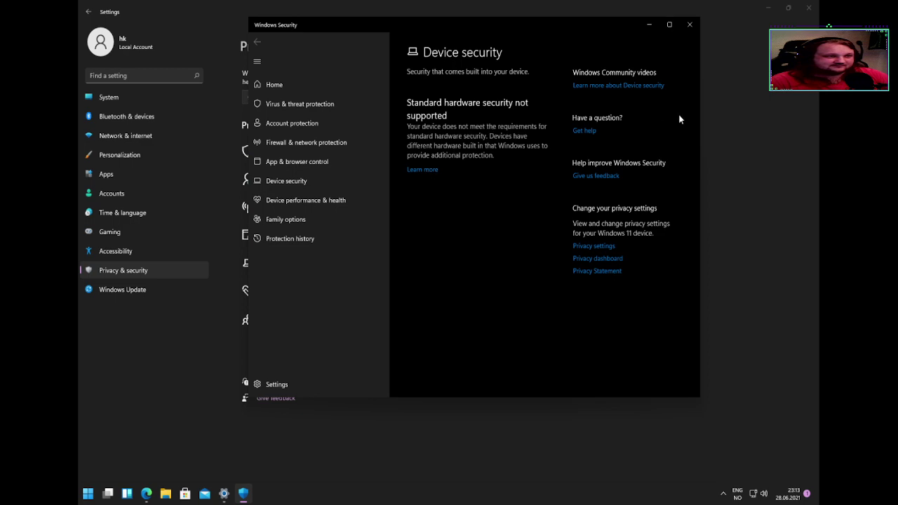
pyautogui.click(688, 28)
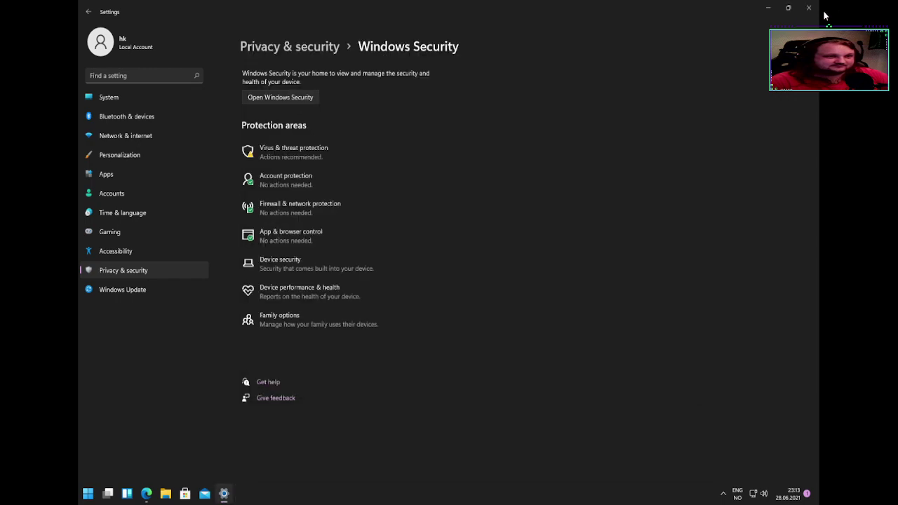
pyautogui.click(807, 9)
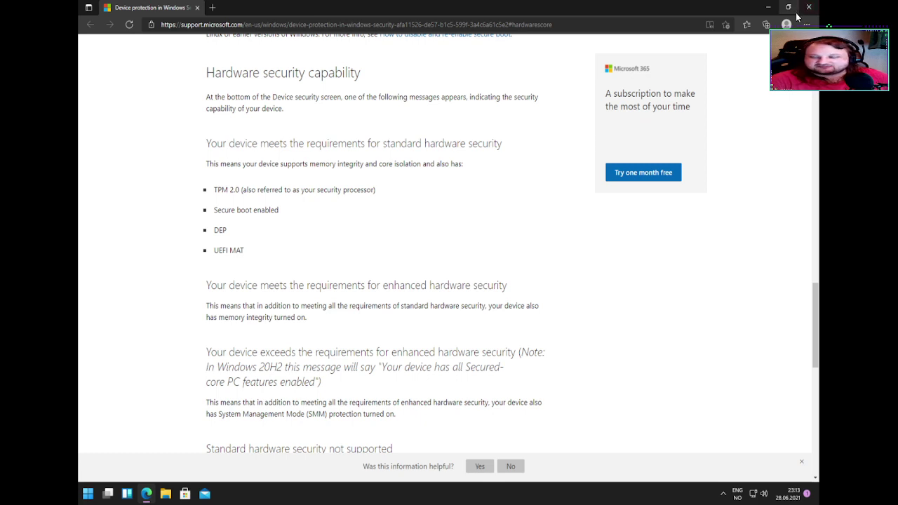
# Step: Shut down the Windows 11 guest
pyautogui.moveTo(796, 17)
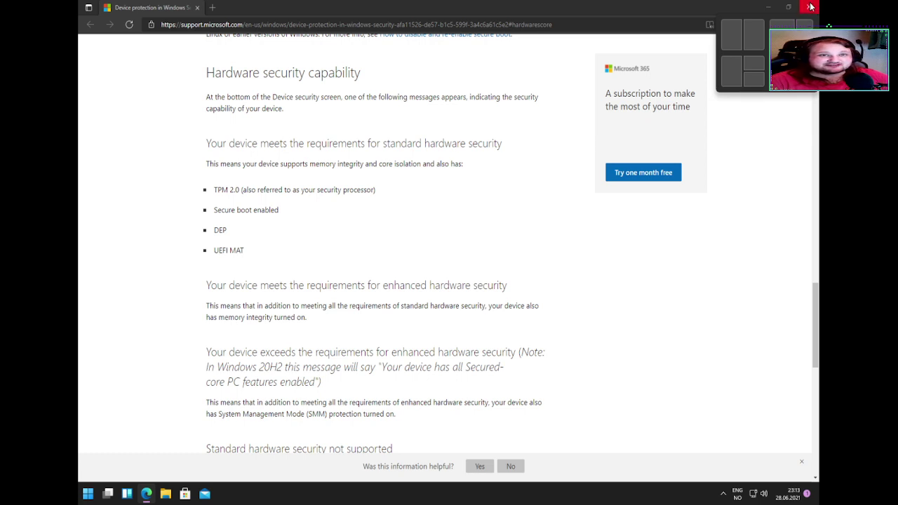
pyautogui.click(88, 493)
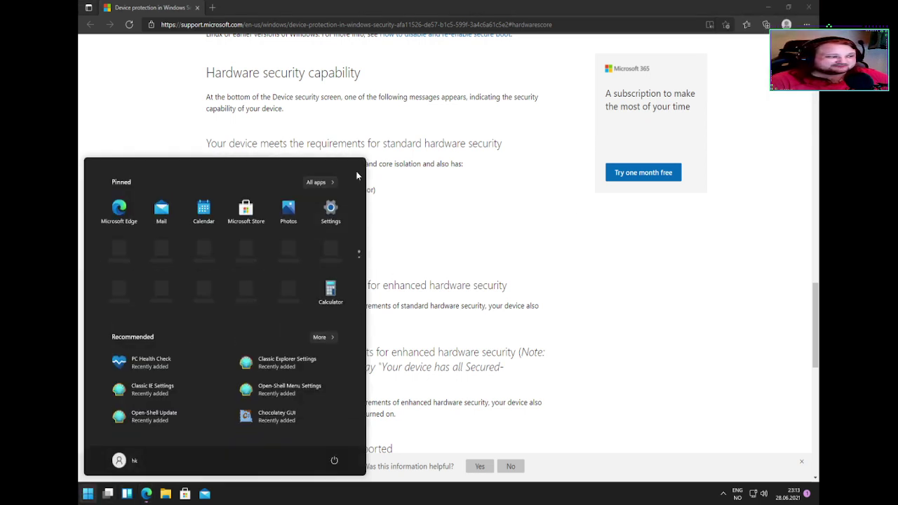
pyautogui.click(334, 460)
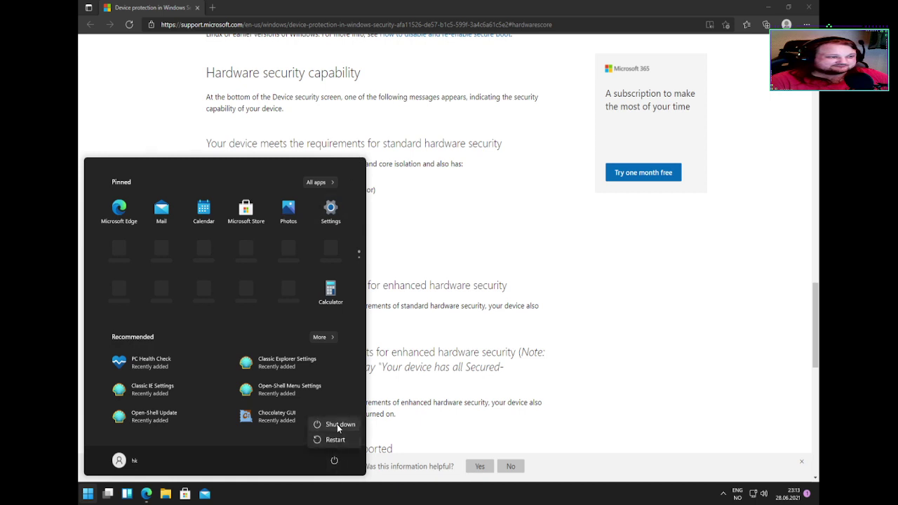
pyautogui.click(338, 425)
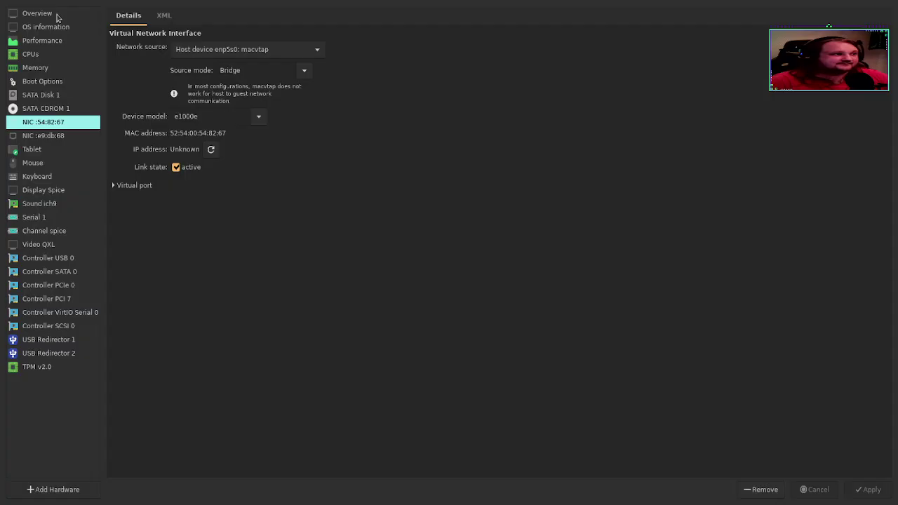
# Step: Set the firmware loader type to raw in the virtual machine's overview XML, apply it, and refresh the snapshot list
pyautogui.click(50, 16)
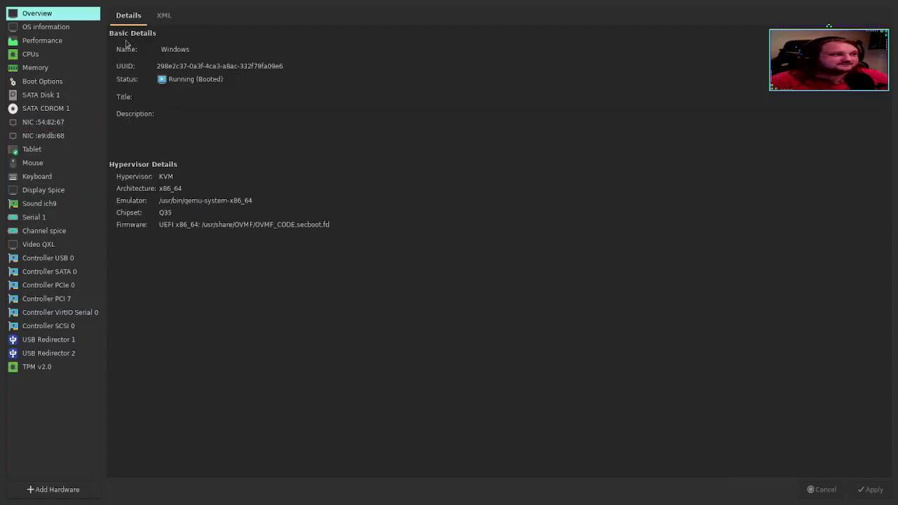
pyautogui.click(165, 15)
pyautogui.doubleClick(293, 149)
pyautogui.write('raw')
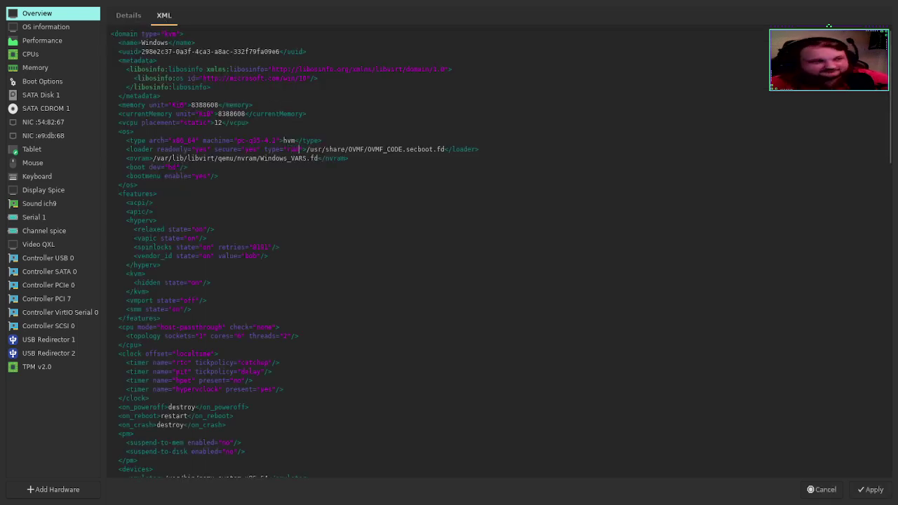
pyautogui.click(873, 488)
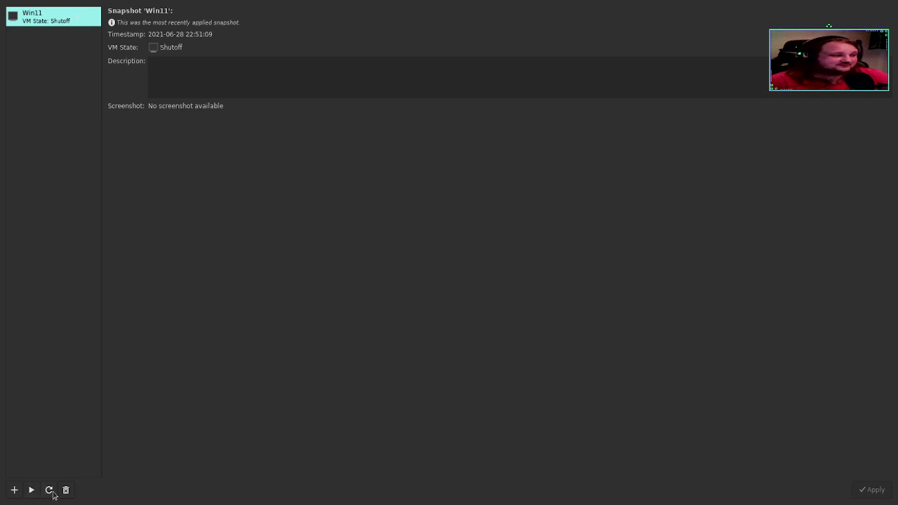
pyautogui.click(50, 493)
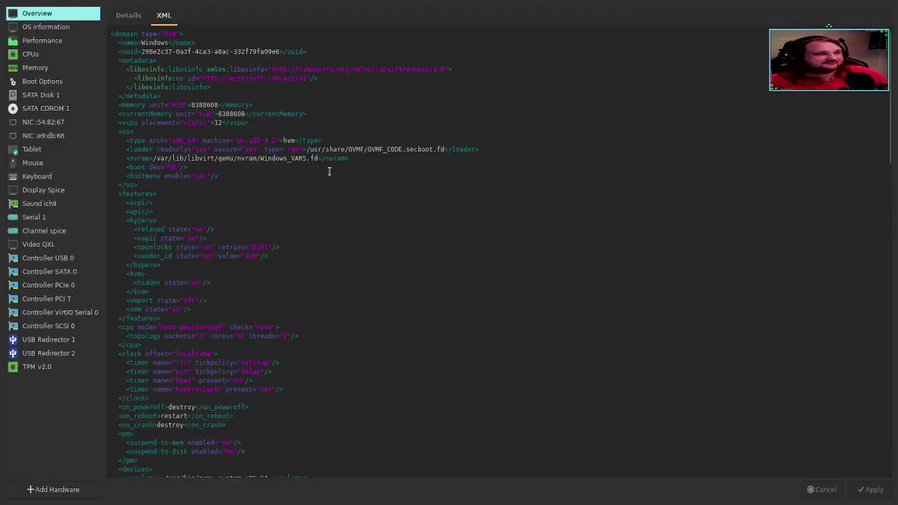
# Step: Set the firmware loader type to pflash in the overview XML, apply it, and start the virtual machine
pyautogui.doubleClick(293, 149)
pyautogui.write('pflash')
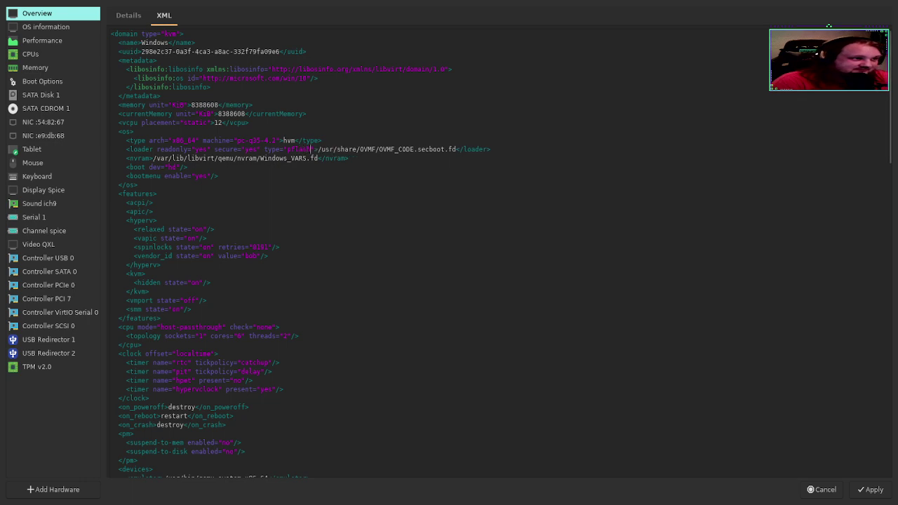
pyautogui.click(868, 493)
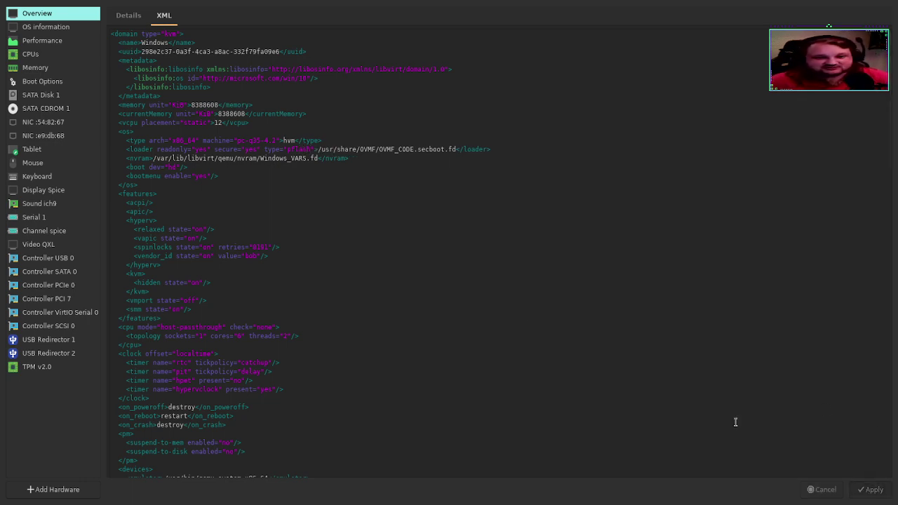
pyautogui.click(110, 28)
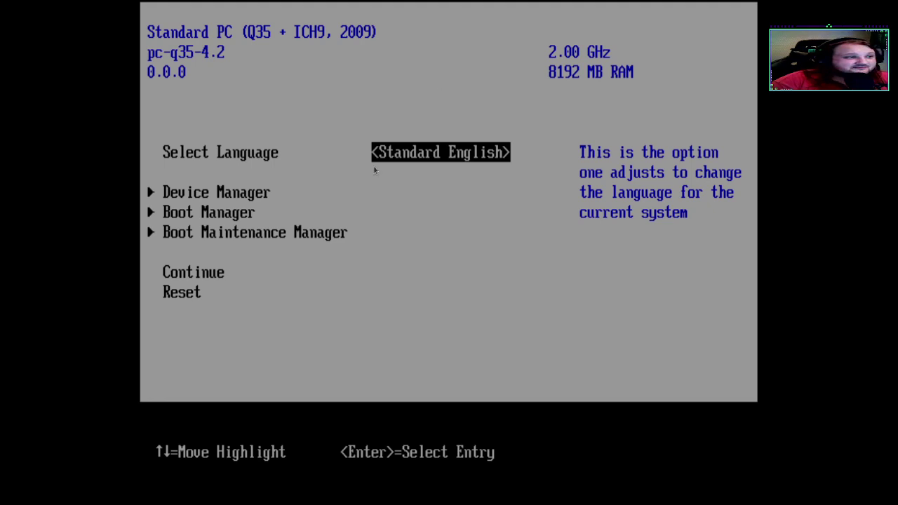
# Step: Disable Attempt Secure Boot in the firmware's Secure Boot Configuration and leave that page
pyautogui.press('Down')
pyautogui.press('Return')
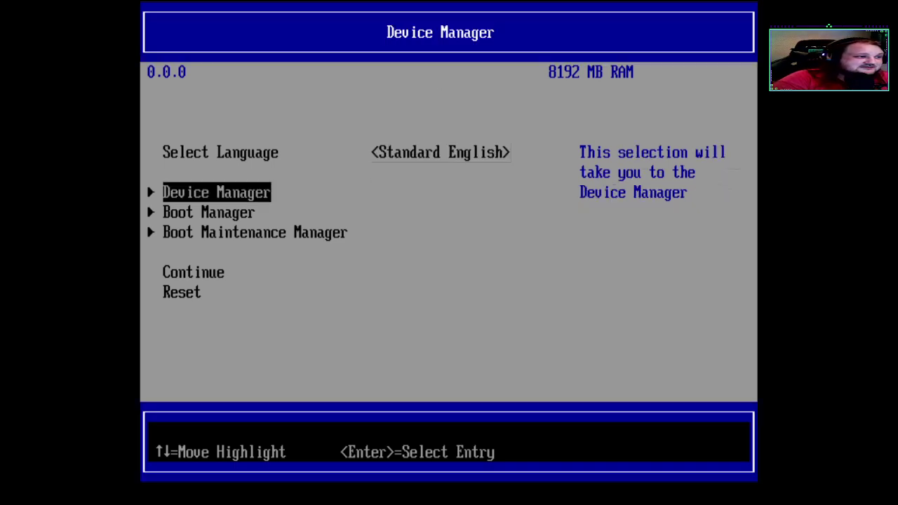
pyautogui.press('Down')
pyautogui.press('Down')
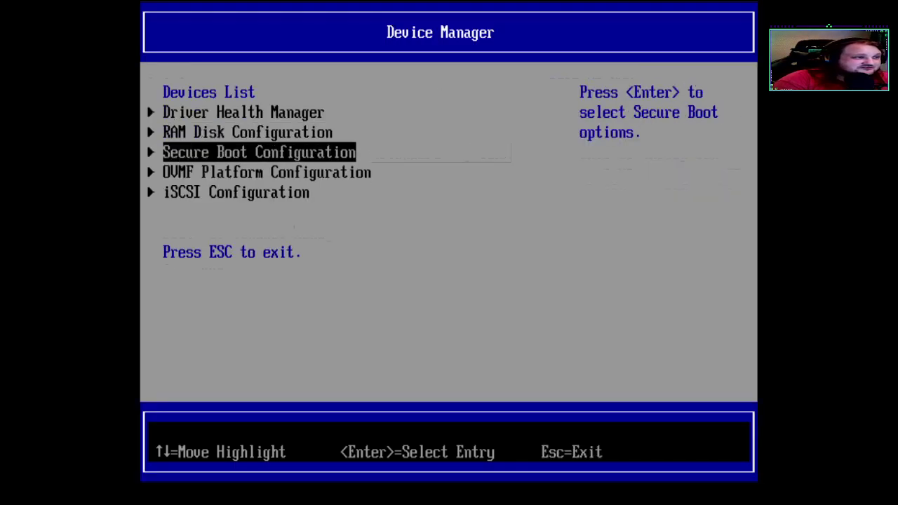
pyautogui.press('Return')
pyautogui.press('Down')
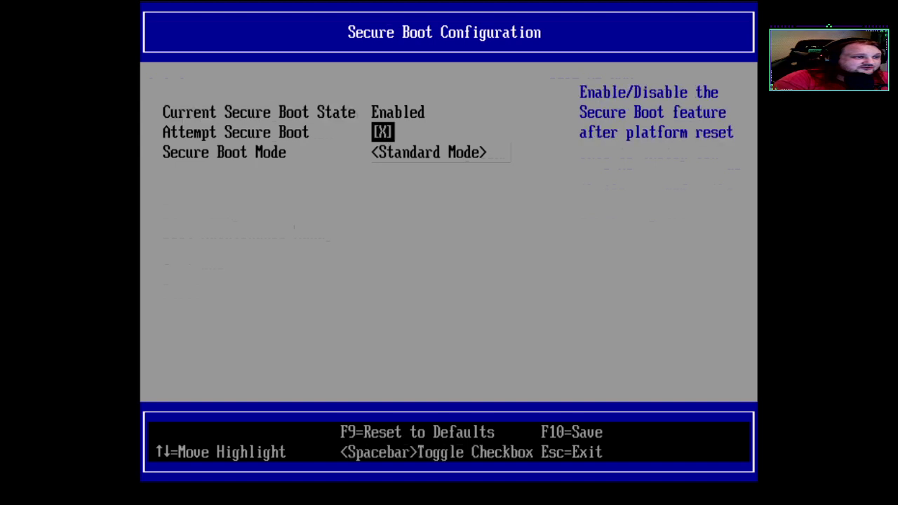
pyautogui.press('space')
pyautogui.press('Return')
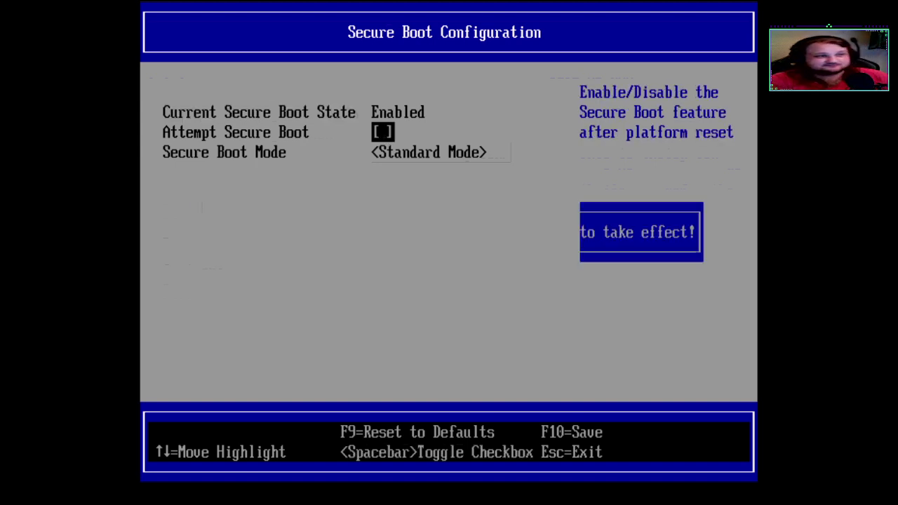
pyautogui.press('Escape')
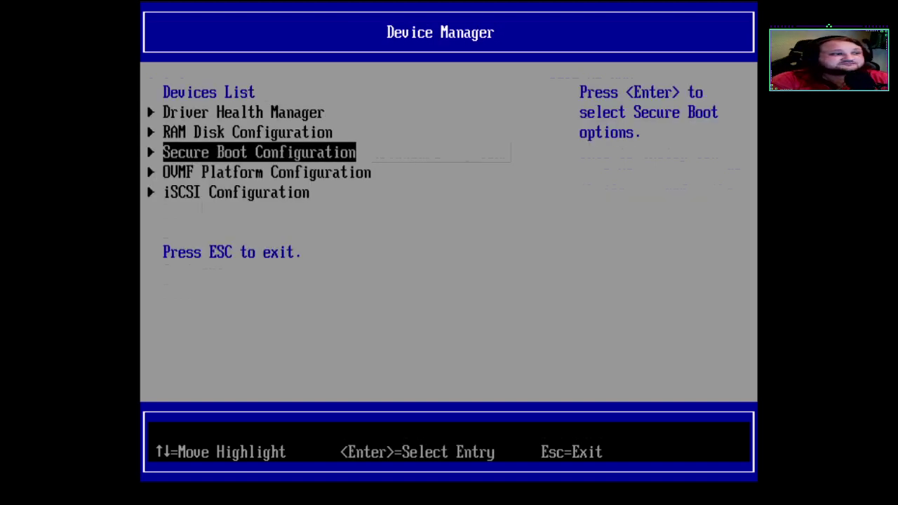
# Step: Exit the firmware's Device Manager and continue booting into Windows
pyautogui.press('Escape')
pyautogui.press('Down')
pyautogui.press('Down')
pyautogui.press('Down')
pyautogui.press('Return')
pyautogui.press('Return')
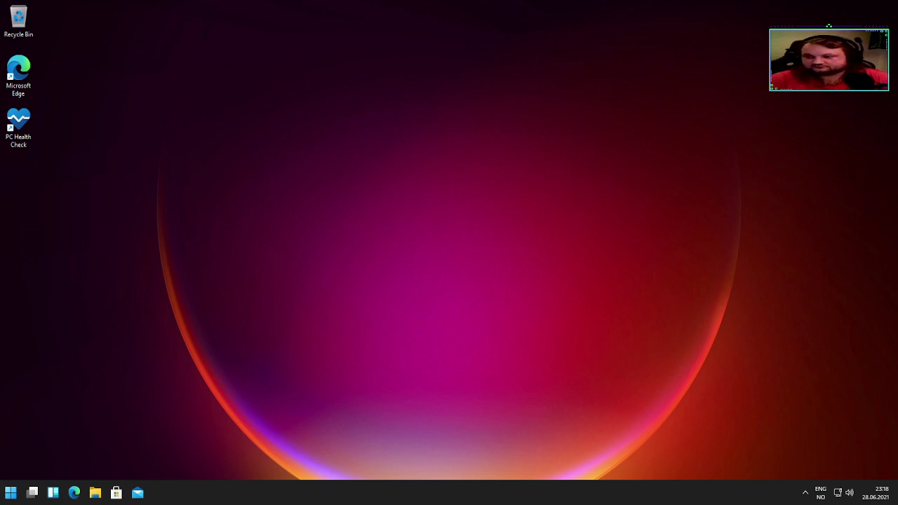
# Step: Open the Settings app in the restarted Windows 11 guest
pyautogui.moveTo(268, 187); pyautogui.dragTo(362, 340)
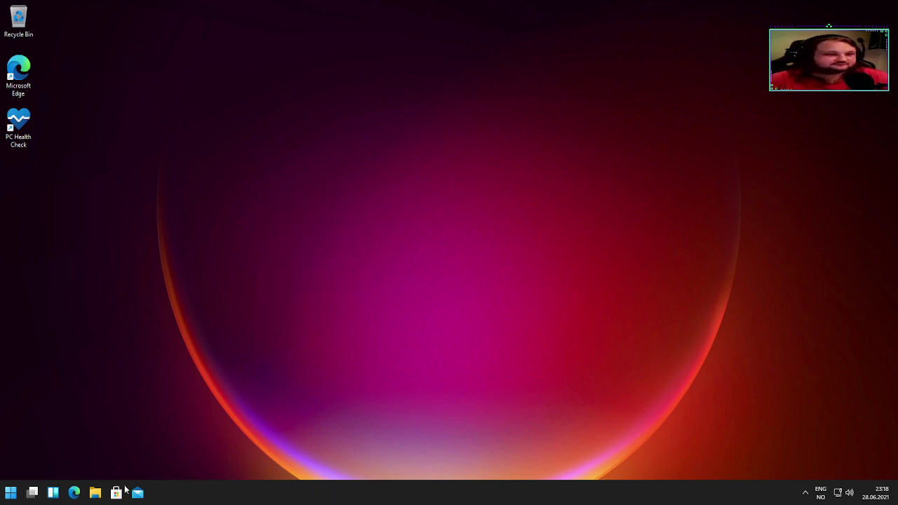
pyautogui.click(11, 492)
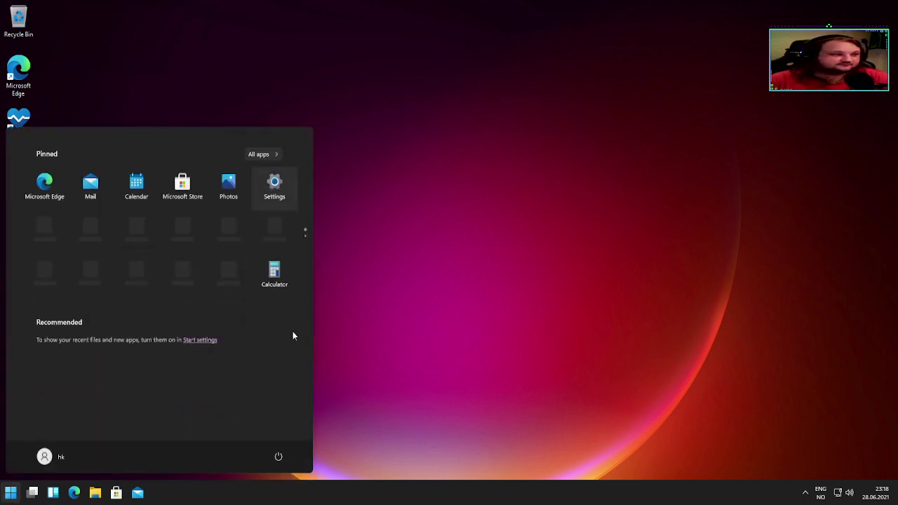
pyautogui.click(278, 204)
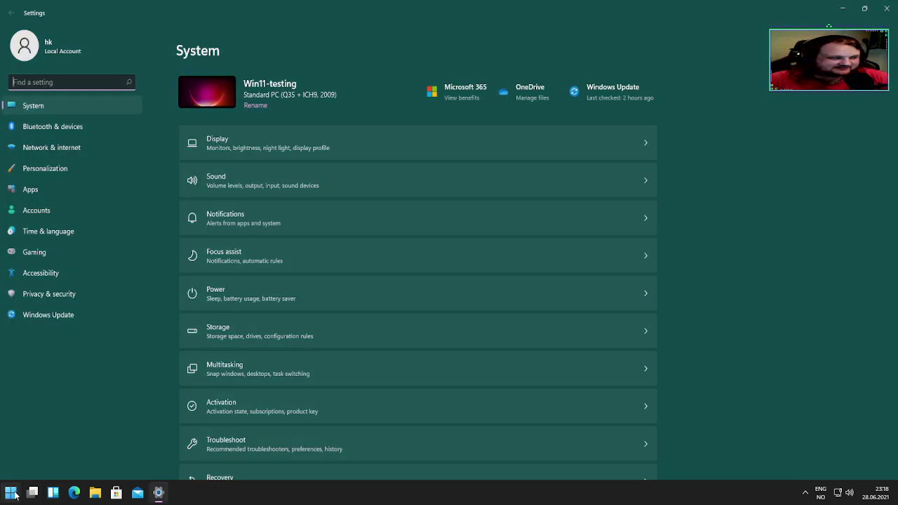
# Step: Search for wt and launch Windows Terminal with a PowerShell session
pyautogui.click(11, 492)
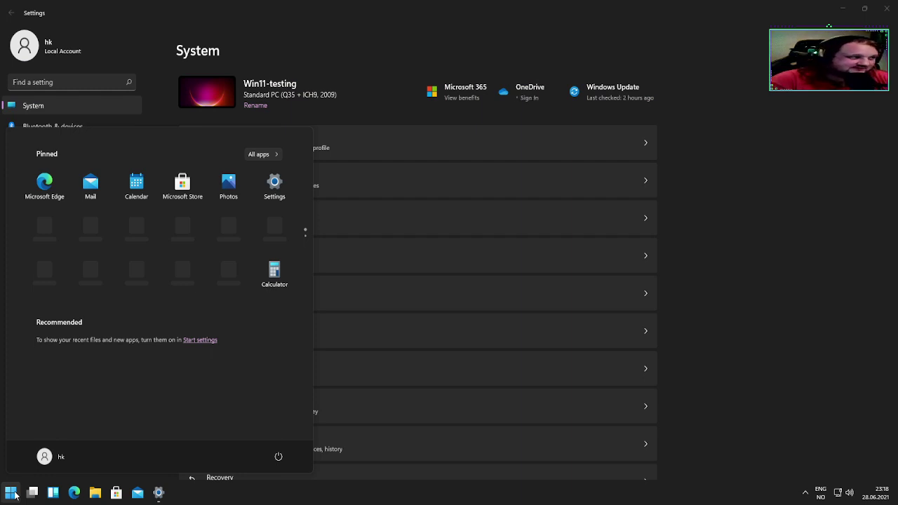
pyautogui.write('wf')
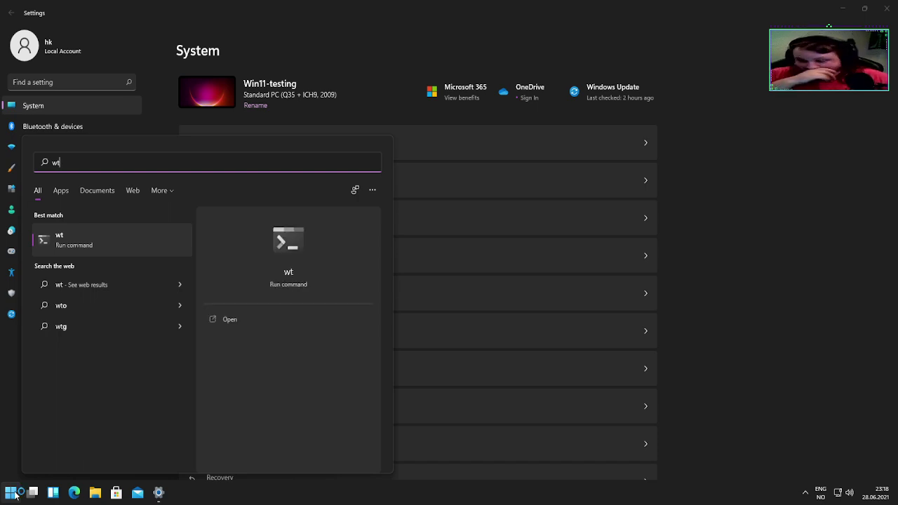
pyautogui.press('Return')
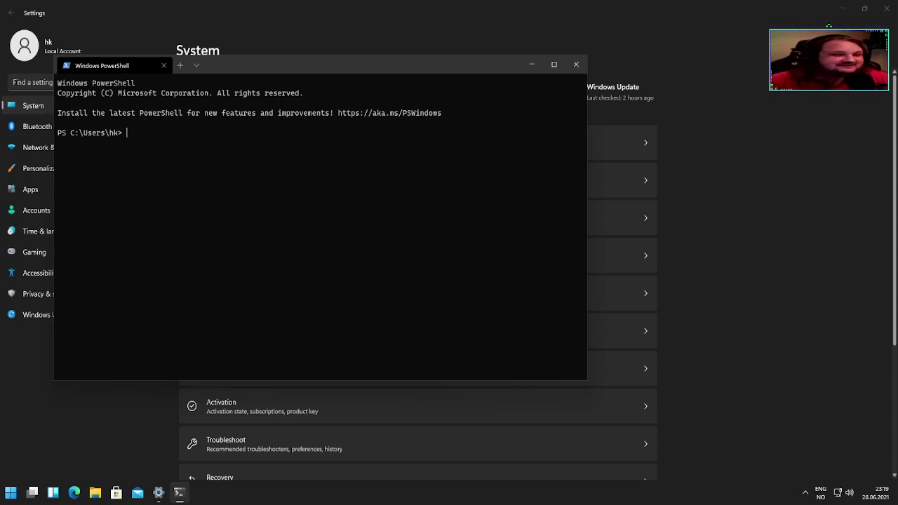
# Step: Try to start bash from the PowerShell session and close the terminal window
pyautogui.moveTo(391, 66); pyautogui.dragTo(478, 79)
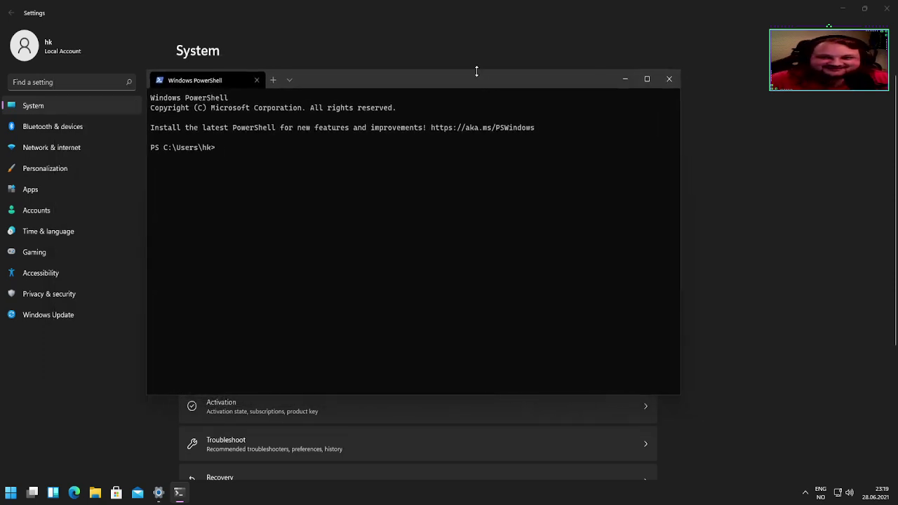
pyautogui.write('bash')
pyautogui.press('Return')
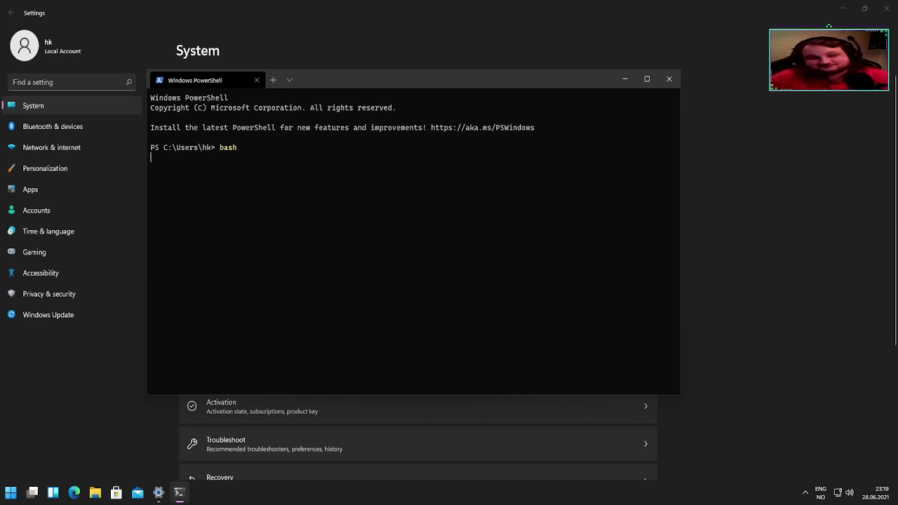
pyautogui.press('Return')
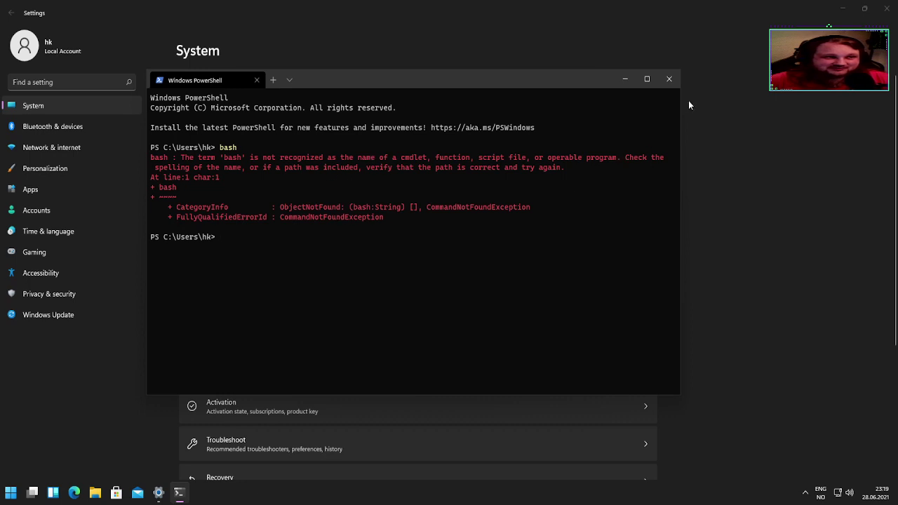
pyautogui.click(669, 78)
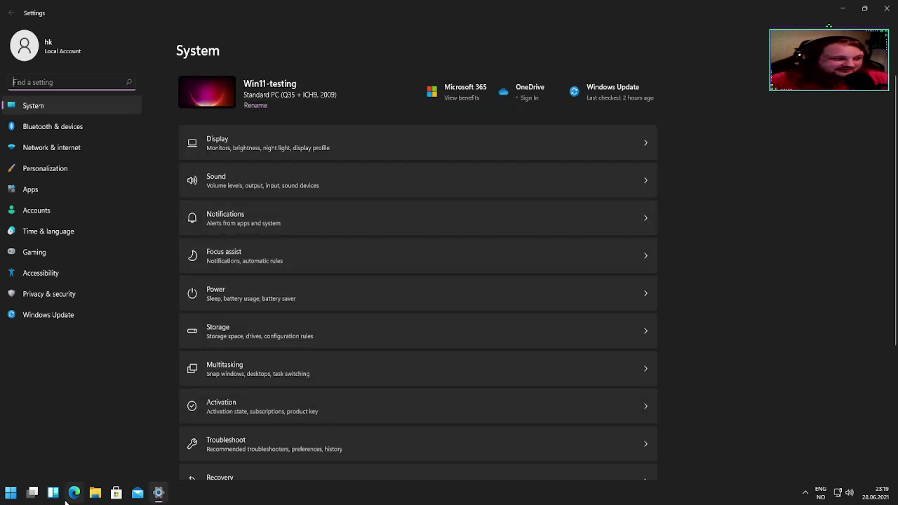
# Step: Search the system for windows features and limit the results to apps
pyautogui.click(12, 493)
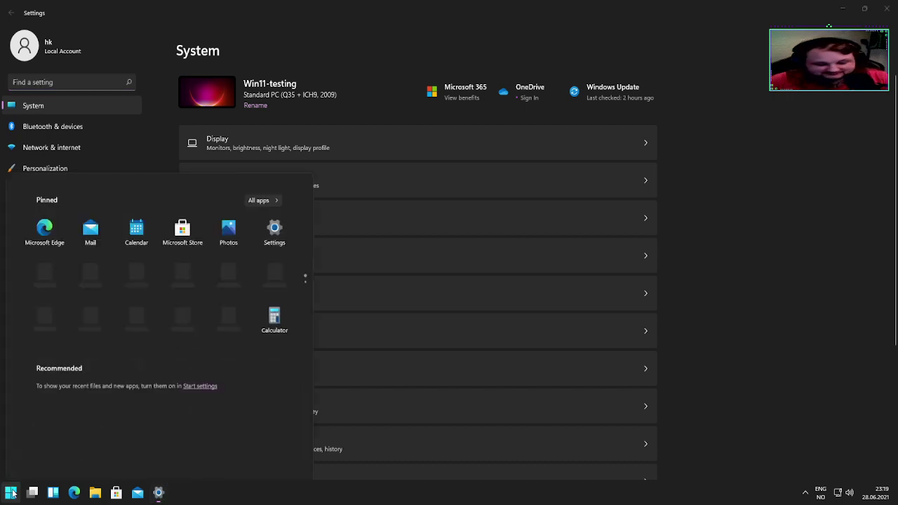
pyautogui.write('windows features')
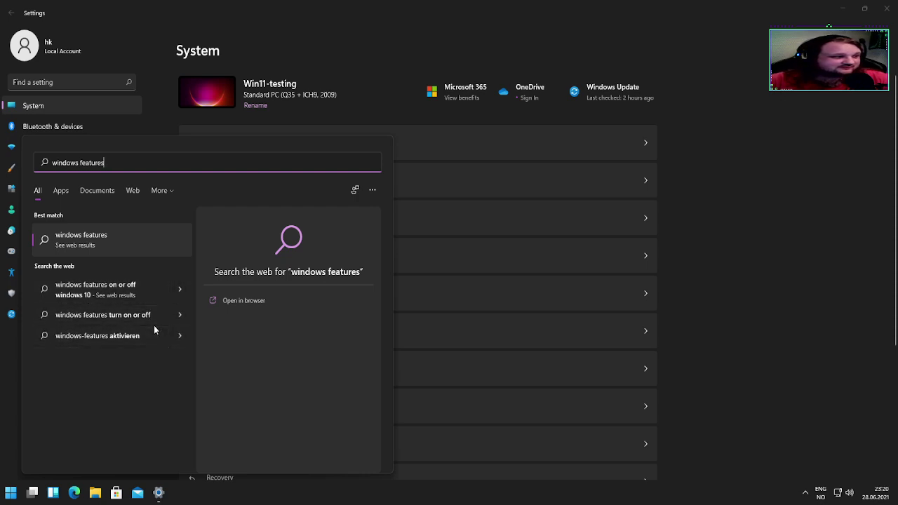
pyautogui.click(59, 193)
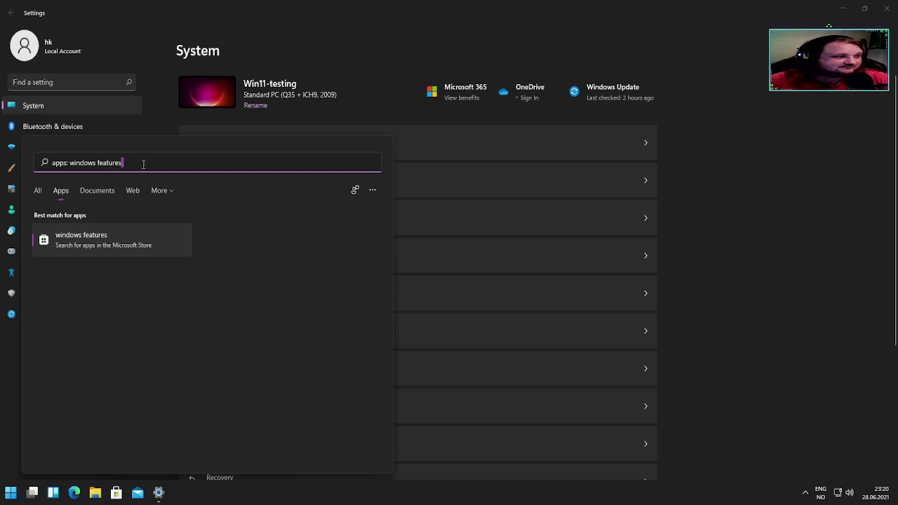
# Step: Replace the search text with control and open Control Panel
pyautogui.moveTo(143, 165); pyautogui.dragTo(25, 155)
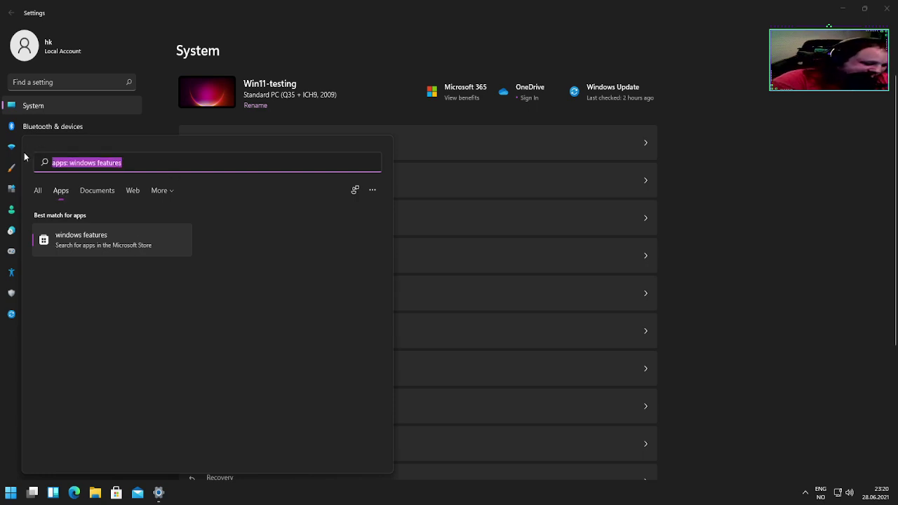
pyautogui.write('cmd')
pyautogui.press('BackSpace')
pyautogui.press('BackSpace')
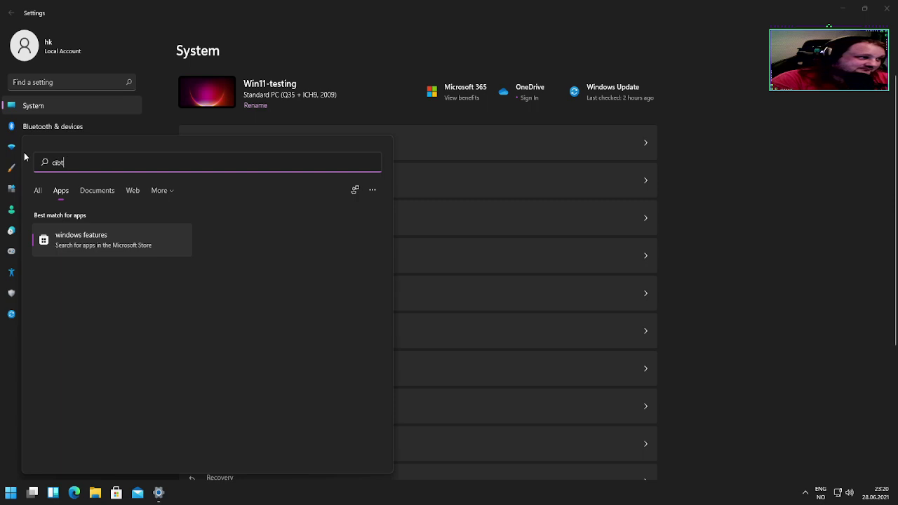
pyautogui.write('ontrol')
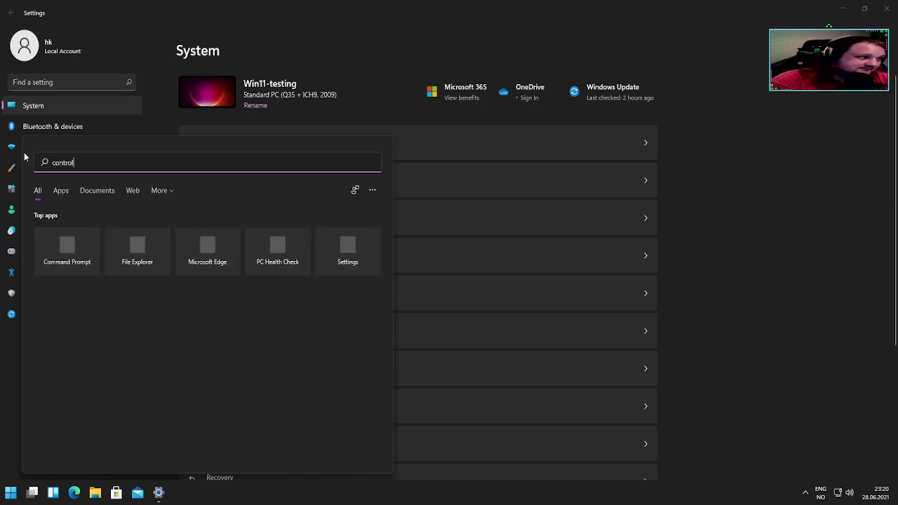
pyautogui.press('Escape')
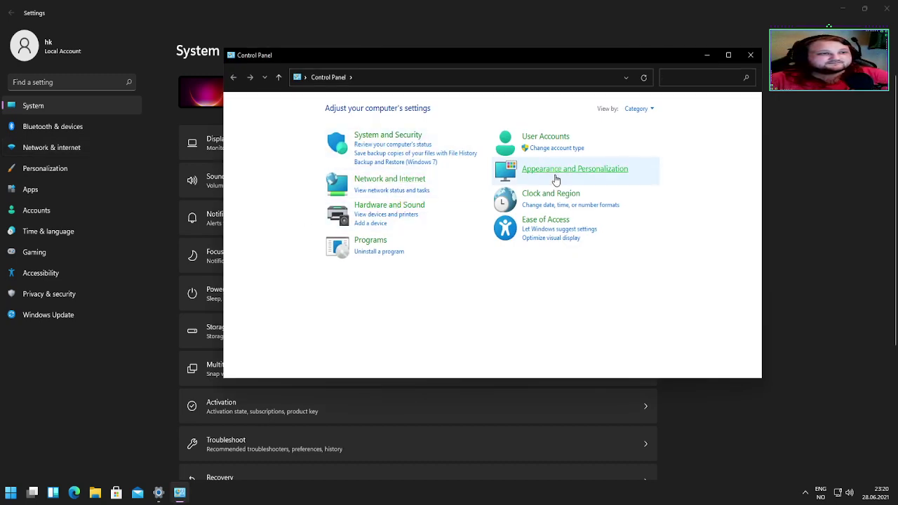
# Step: Open the Programs category and bring up the Turn Windows features on or off dialog
pyautogui.click(408, 215)
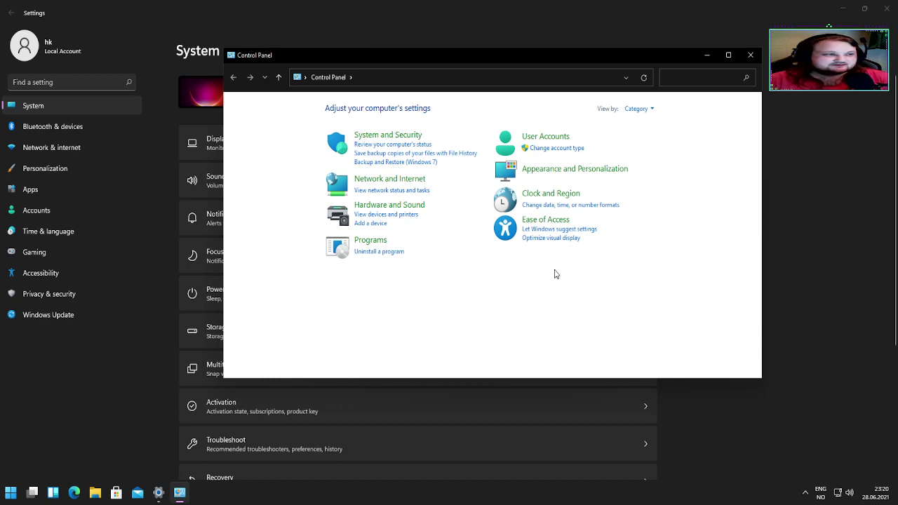
pyautogui.click(384, 243)
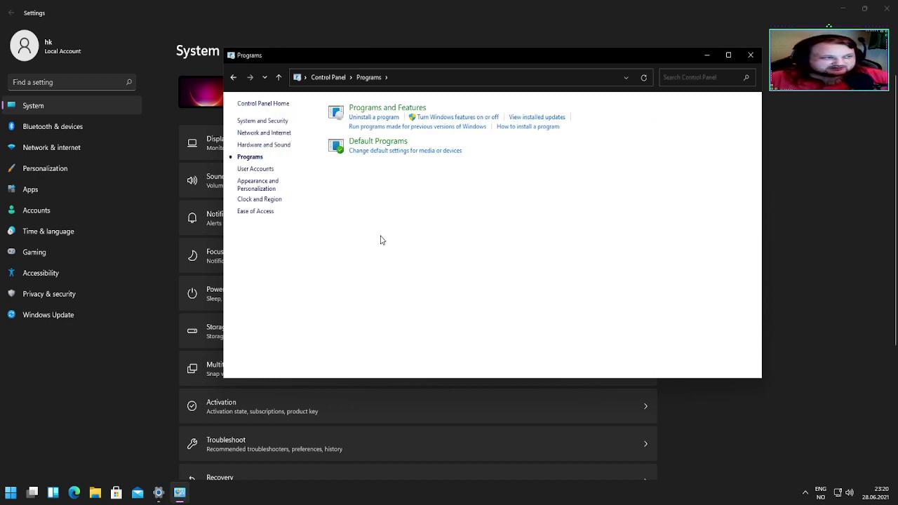
pyautogui.click(466, 123)
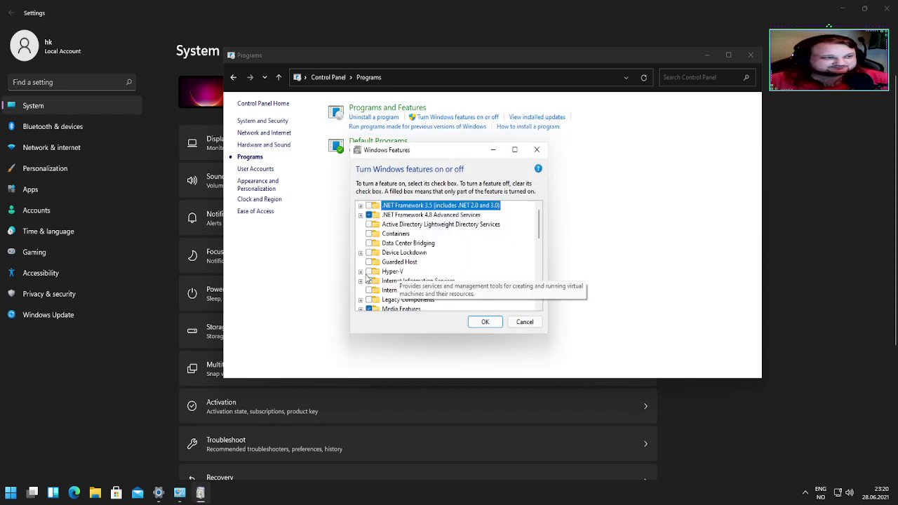
# Step: Select Hyper-V Platform under Hyper-V and Windows Subsystem for Linux as features to turn on
pyautogui.click(361, 271)
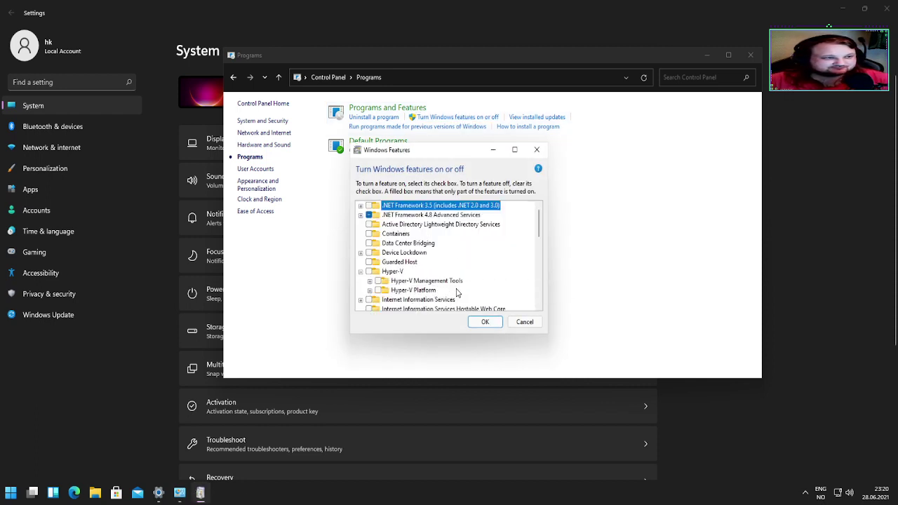
pyautogui.click(378, 290)
pyautogui.scroll(-1, 472, 264)
pyautogui.scroll(-7, 472, 264)
pyautogui.scroll(-2, 447, 263)
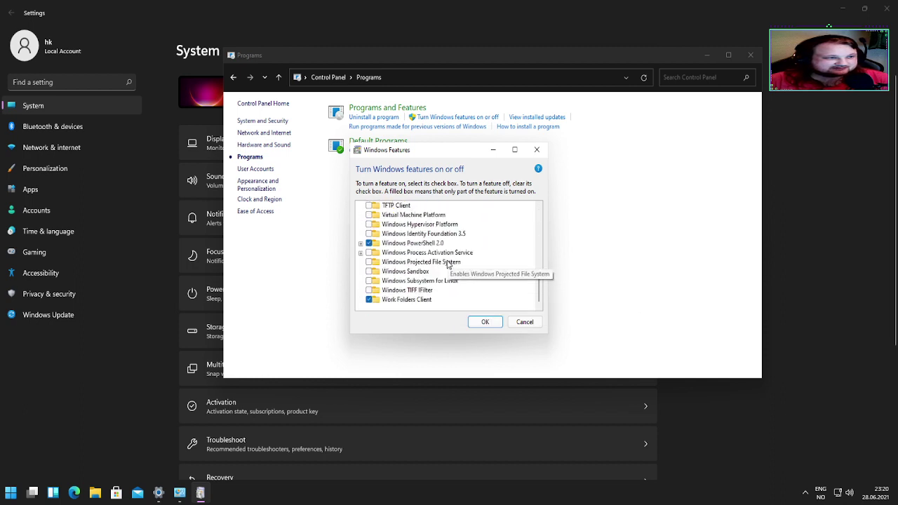
pyautogui.click(369, 281)
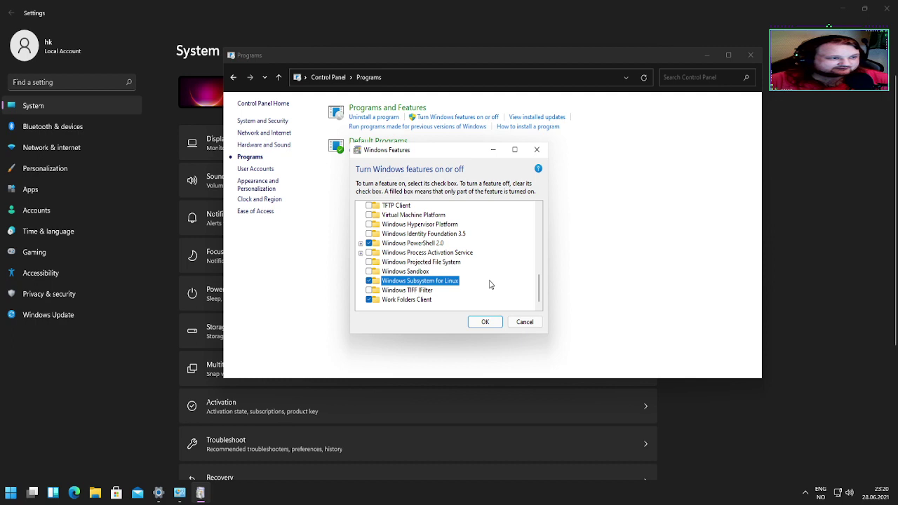
# Step: Review the selected Windows features, apply the changes and restart the guest to finish installing them
pyautogui.scroll(2, 490, 284)
pyautogui.scroll(6, 490, 284)
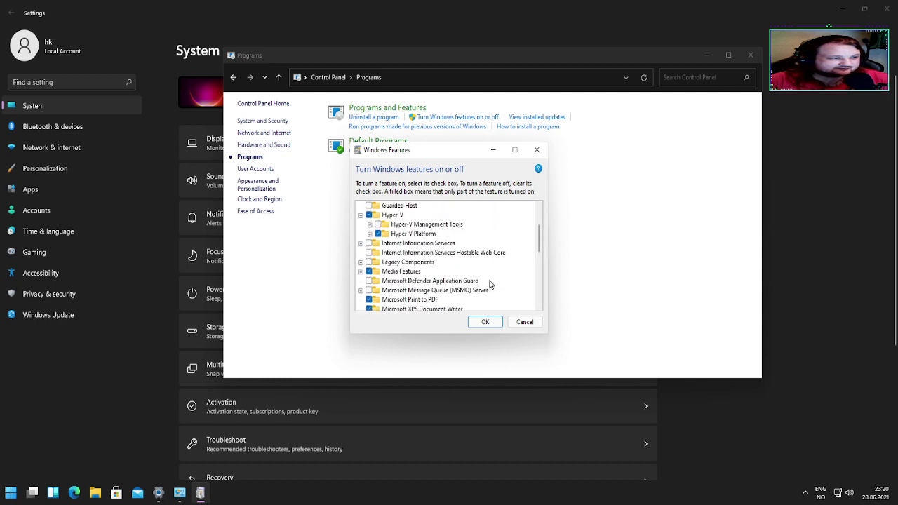
pyautogui.scroll(-6, 490, 284)
pyautogui.click(489, 280)
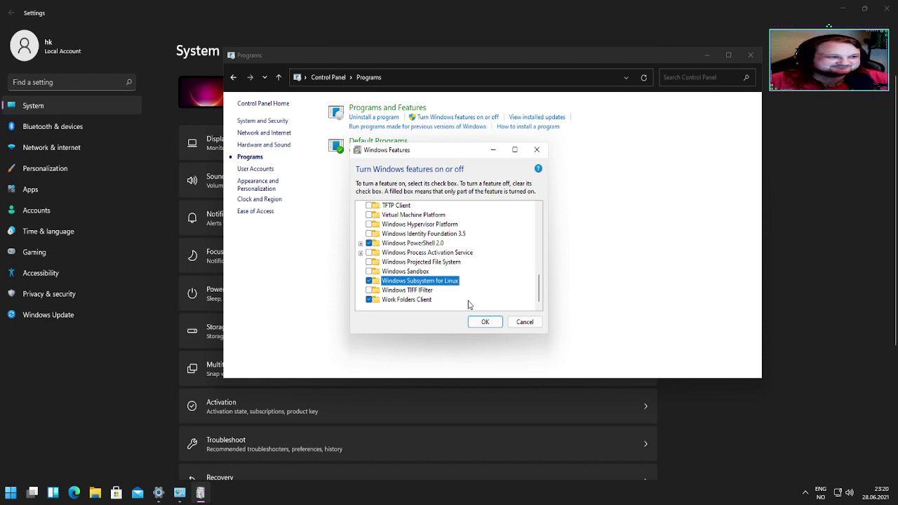
pyautogui.scroll(2, 468, 294)
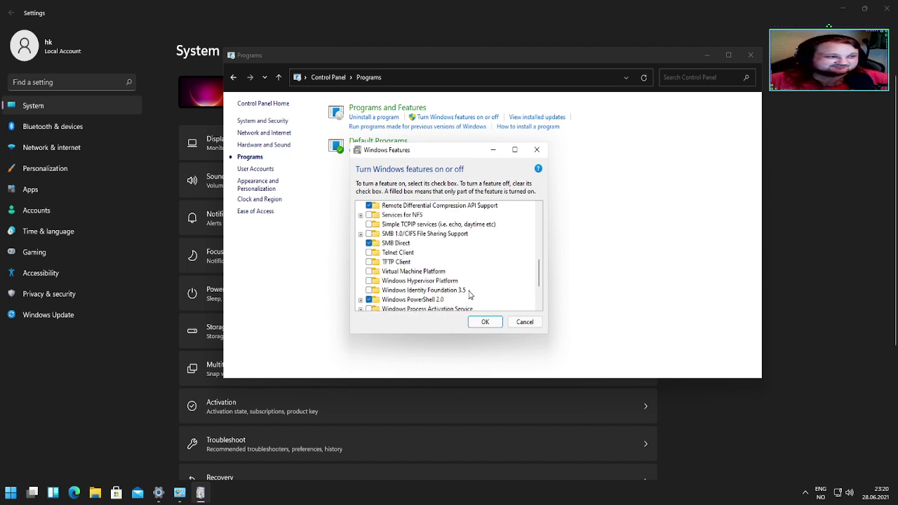
pyautogui.scroll(-2, 468, 295)
pyautogui.click(497, 324)
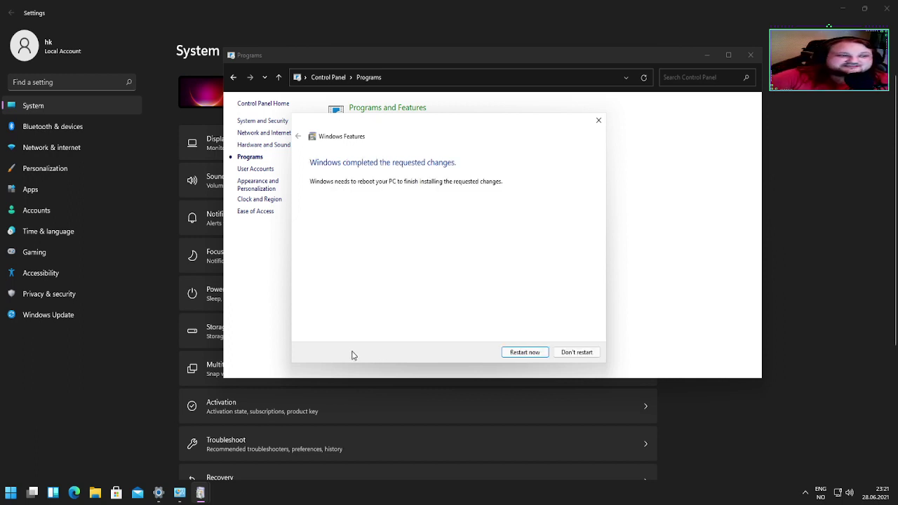
pyautogui.click(525, 352)
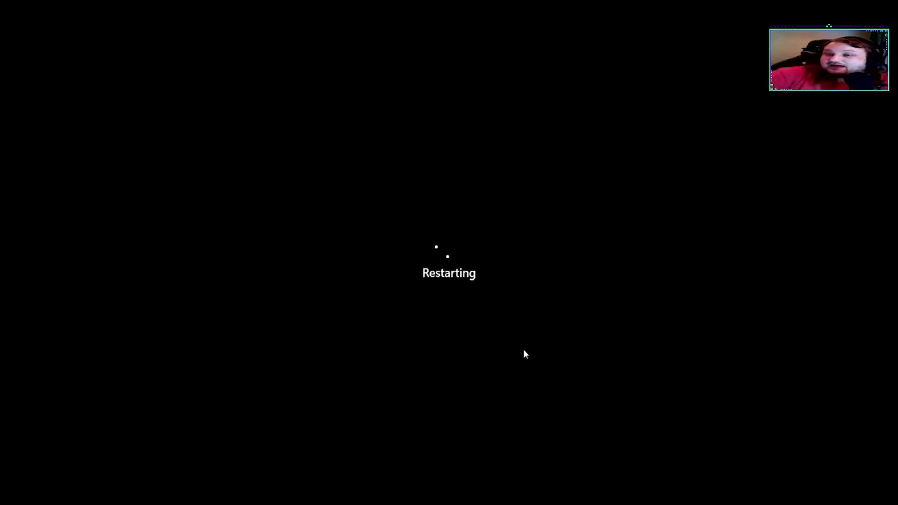